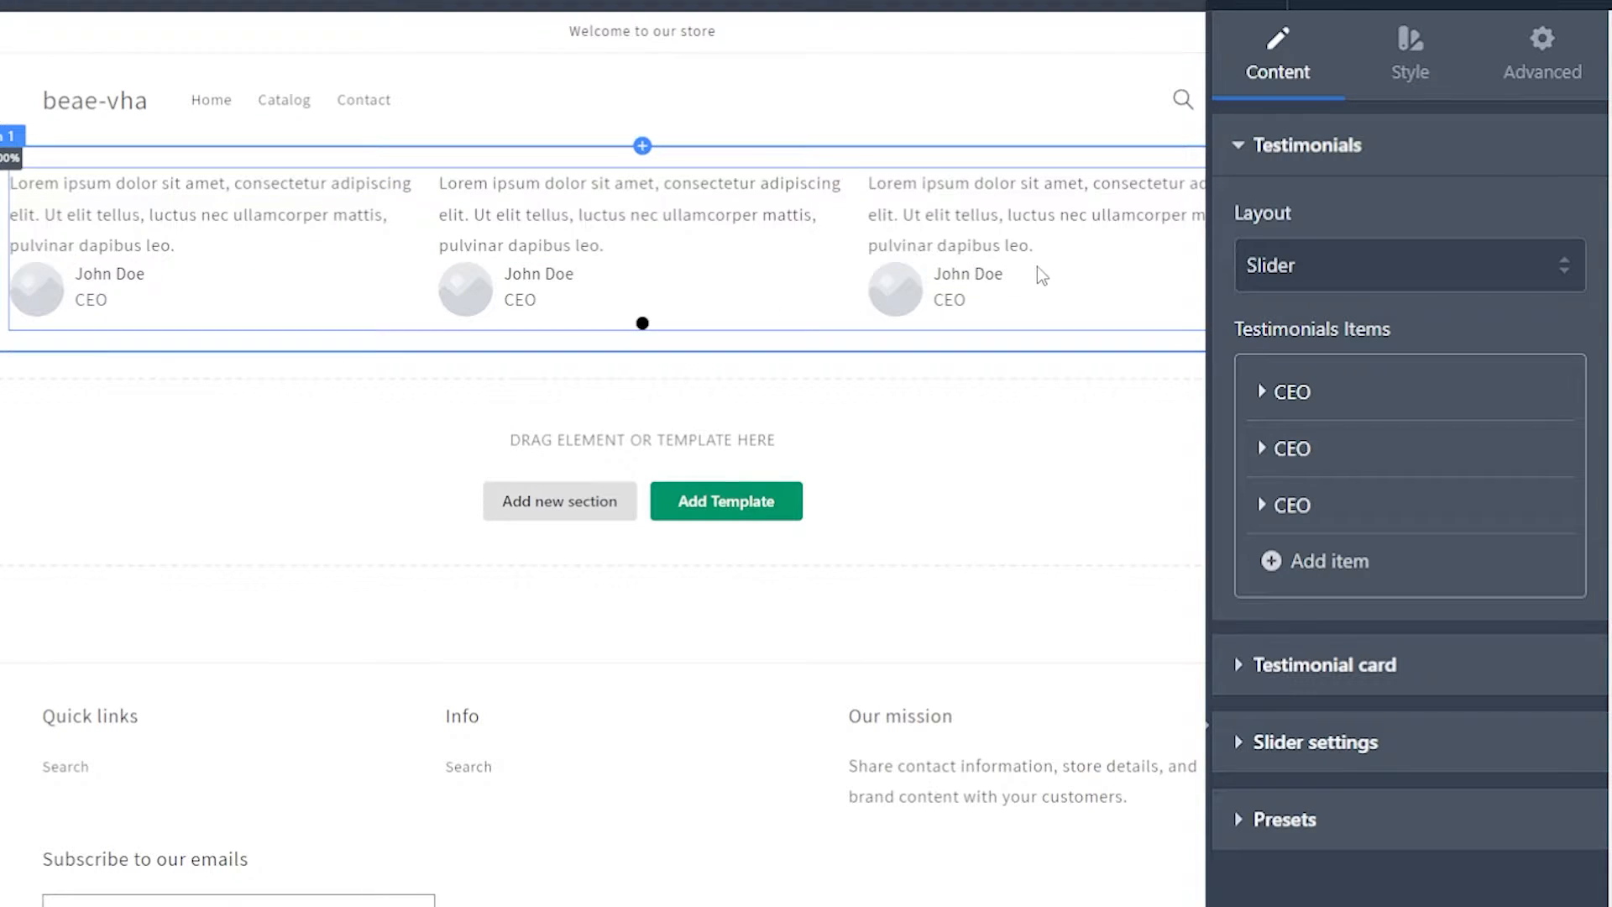
left_click(1426, 57)
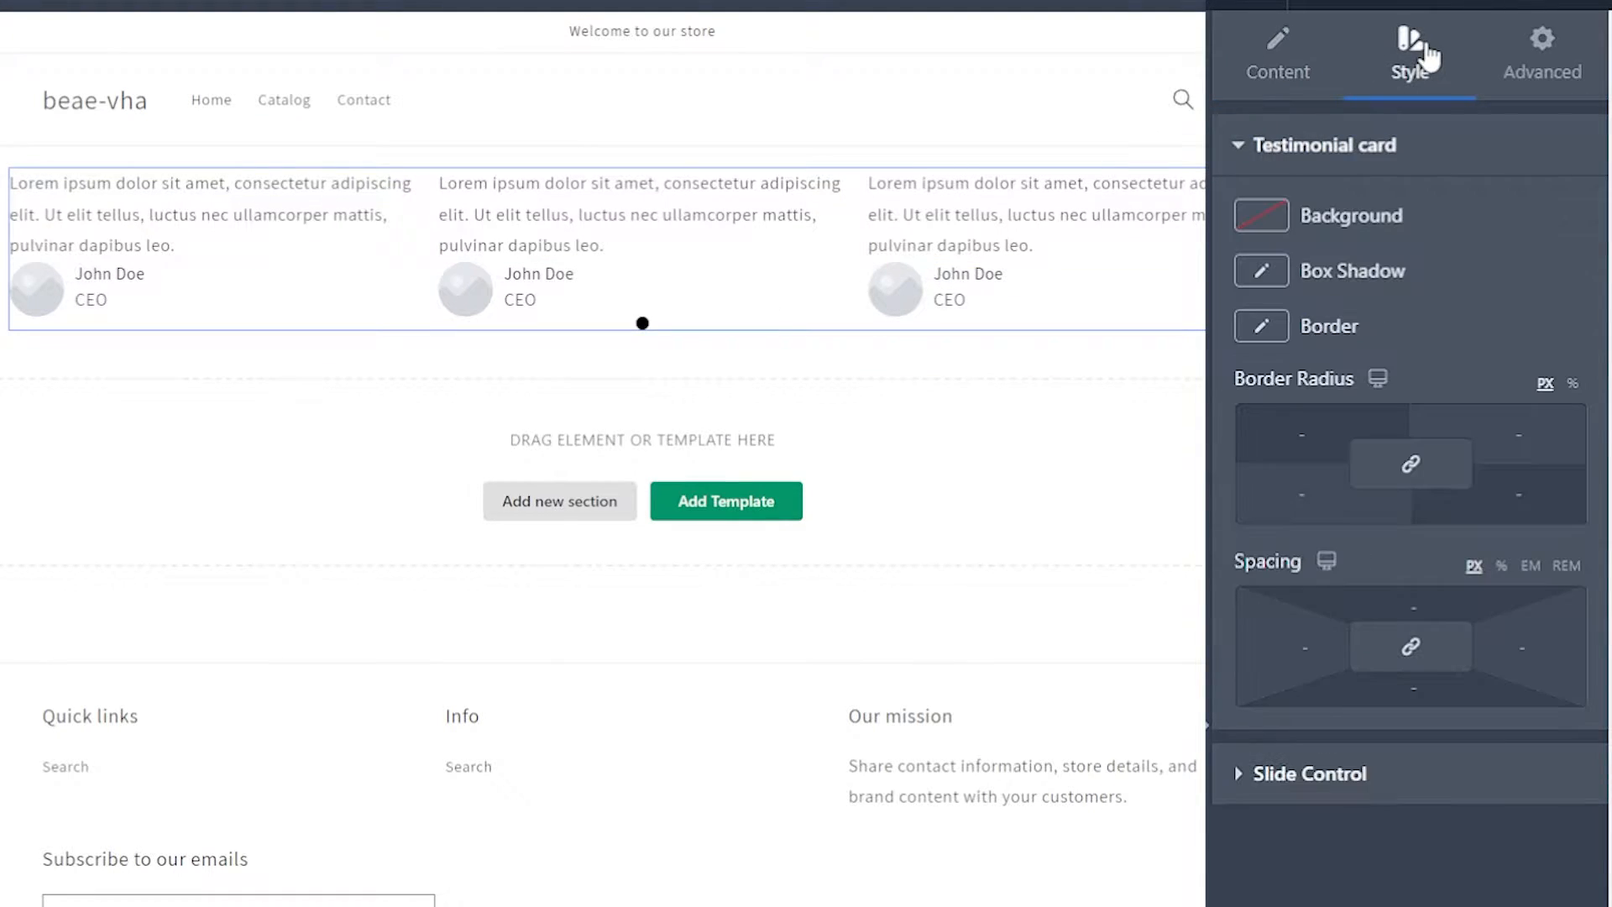
left_click(1280, 74)
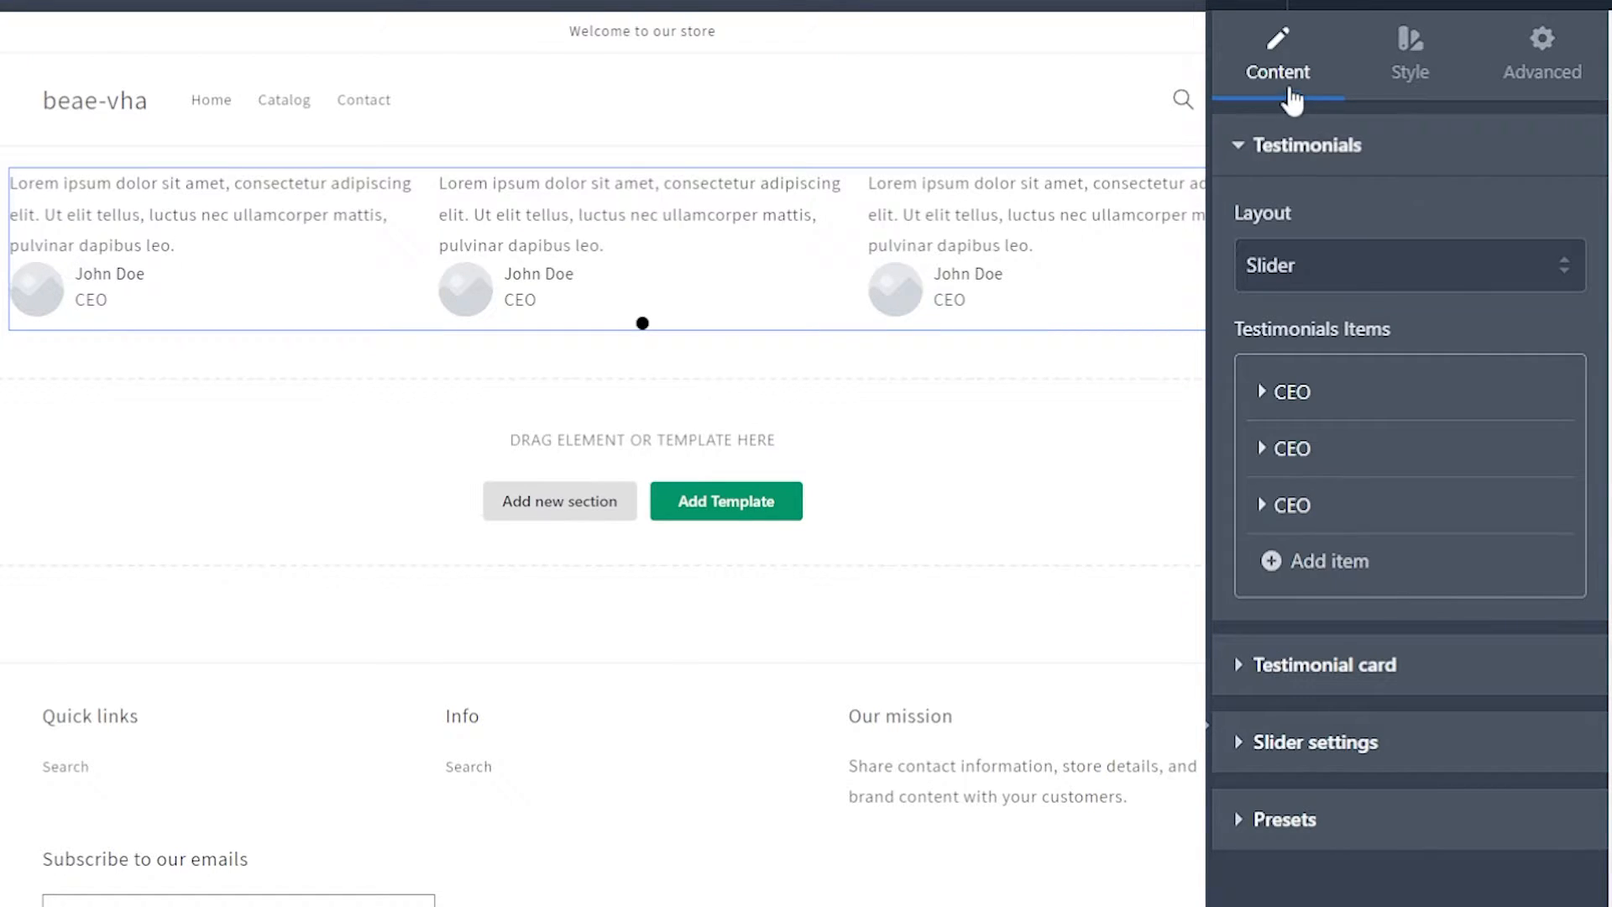
left_click(1249, 149)
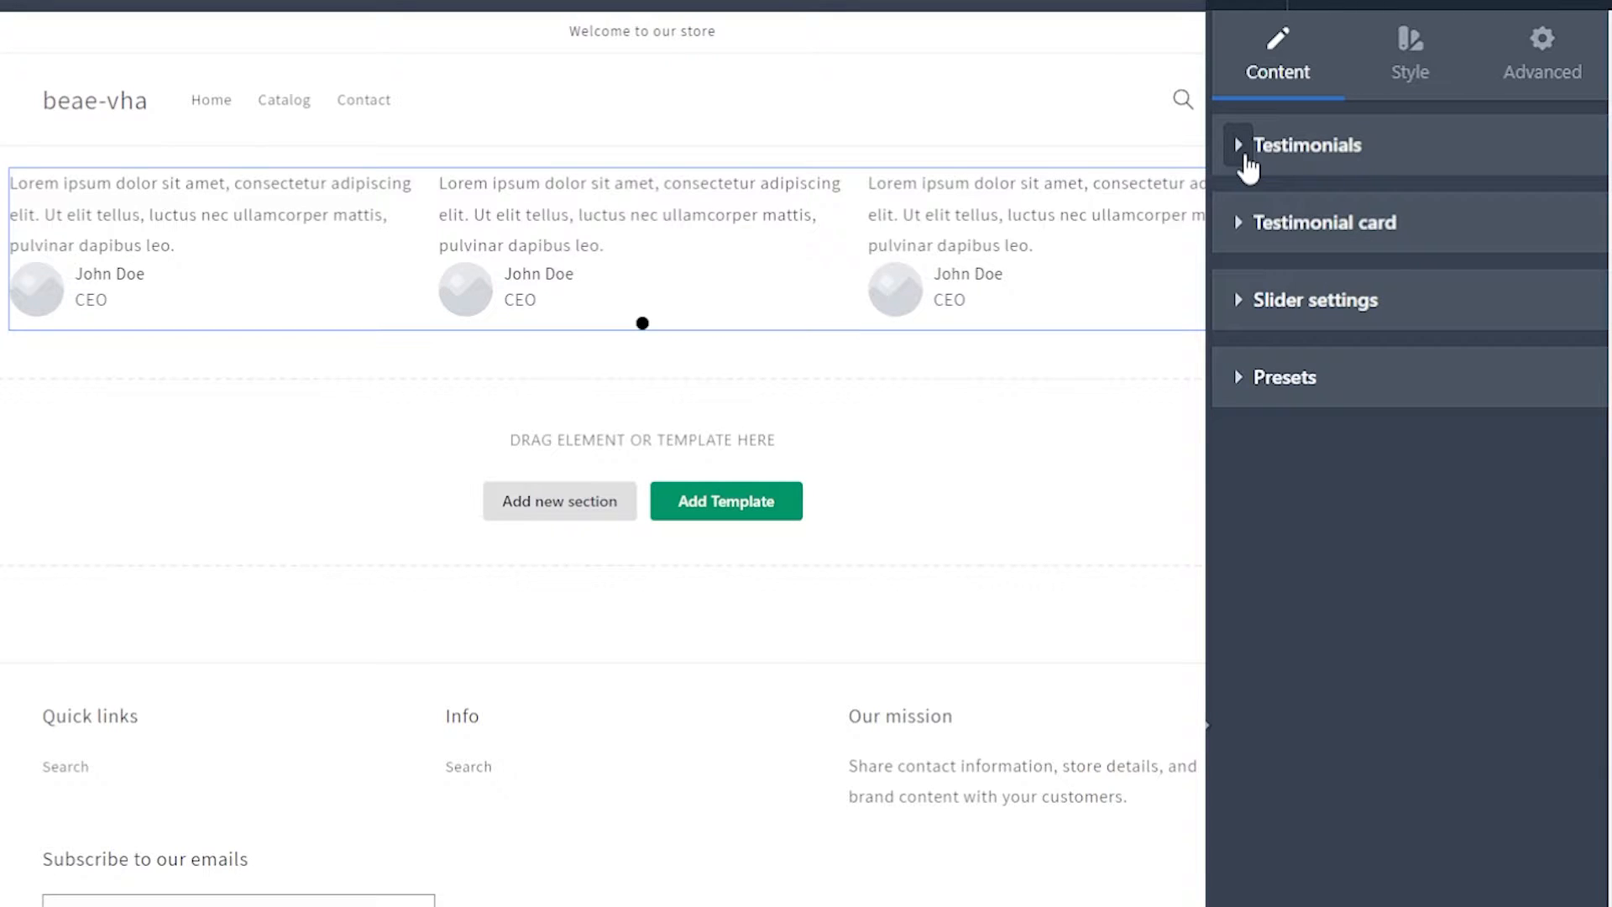
left_click(1248, 160)
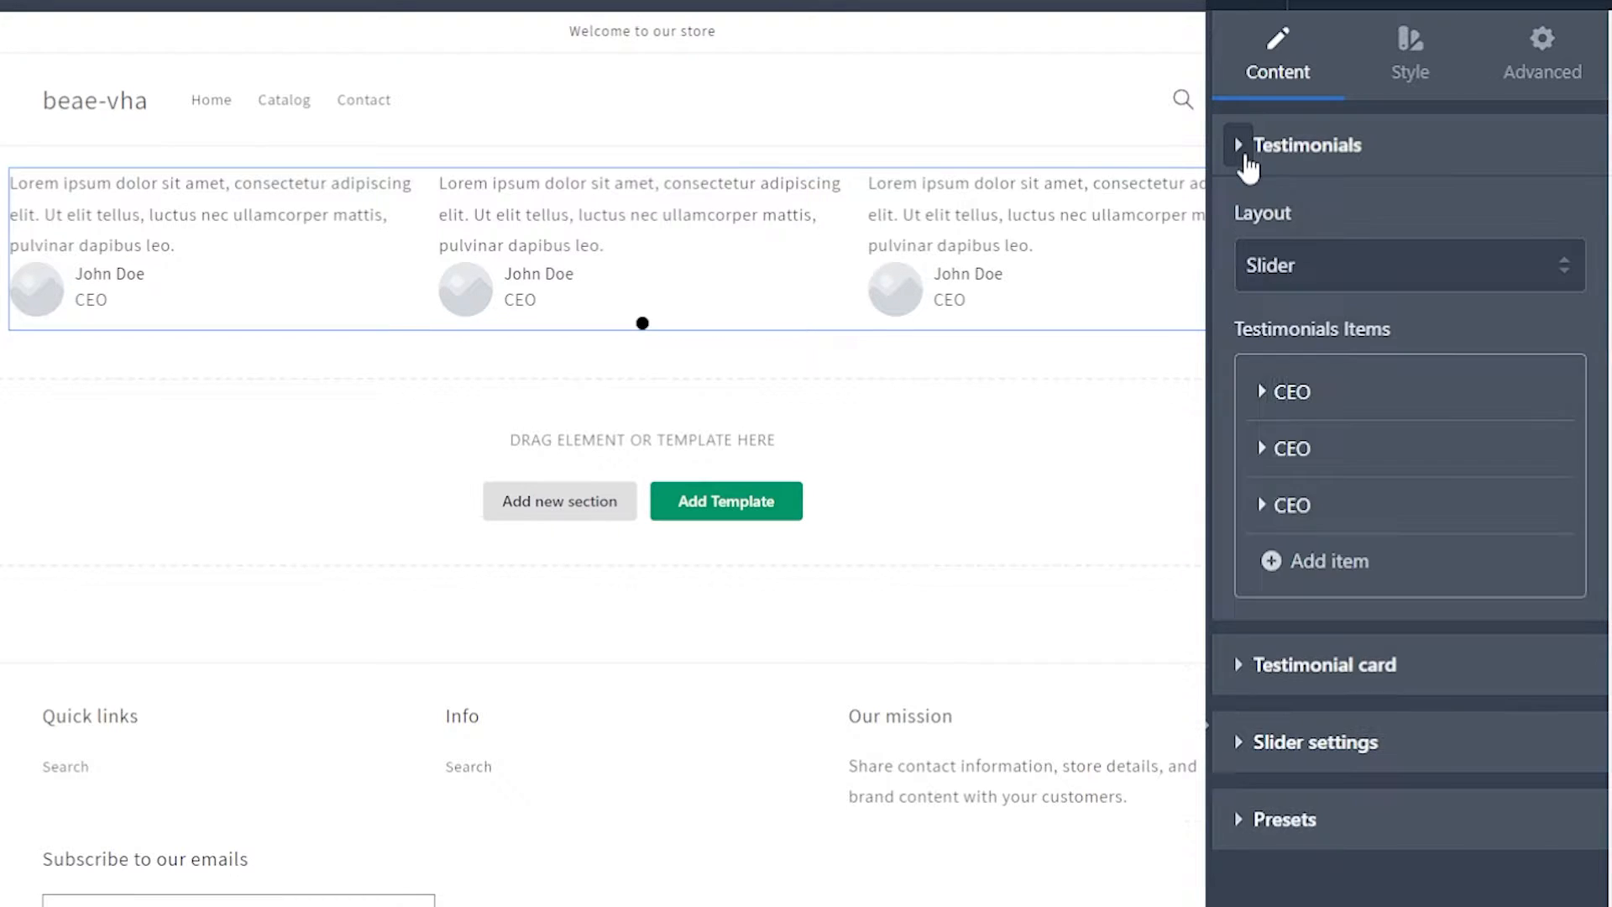
Step: Try the Grid and Masonry layouts for the testimonials, and switch the layout back to Slider
left_click(1389, 270)
left_click(1350, 320)
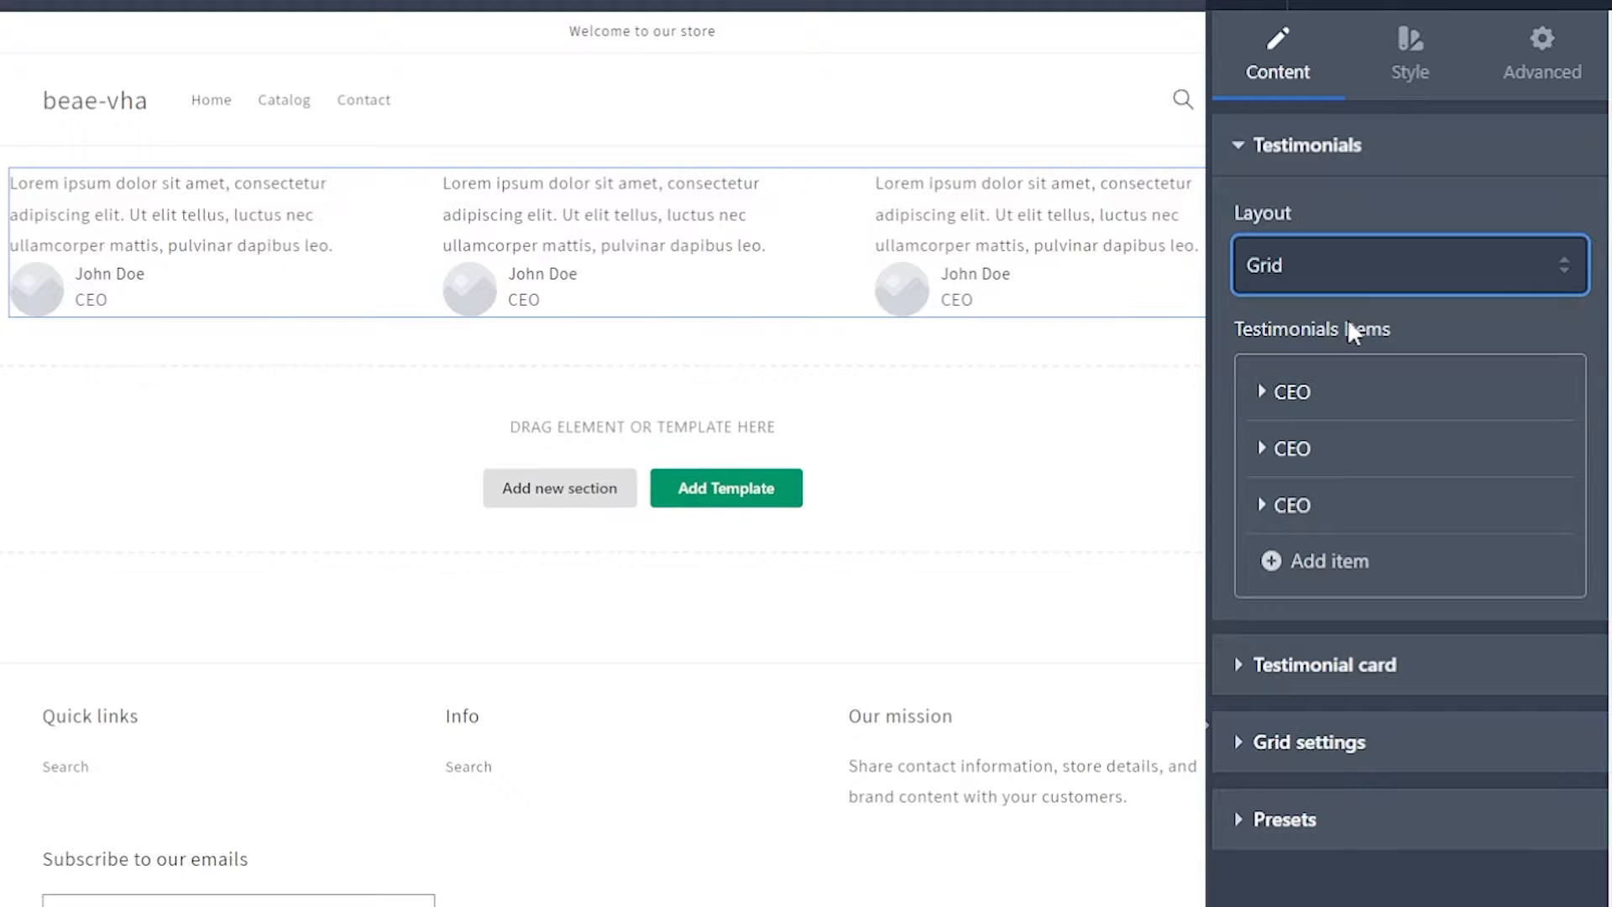
left_click(1346, 267)
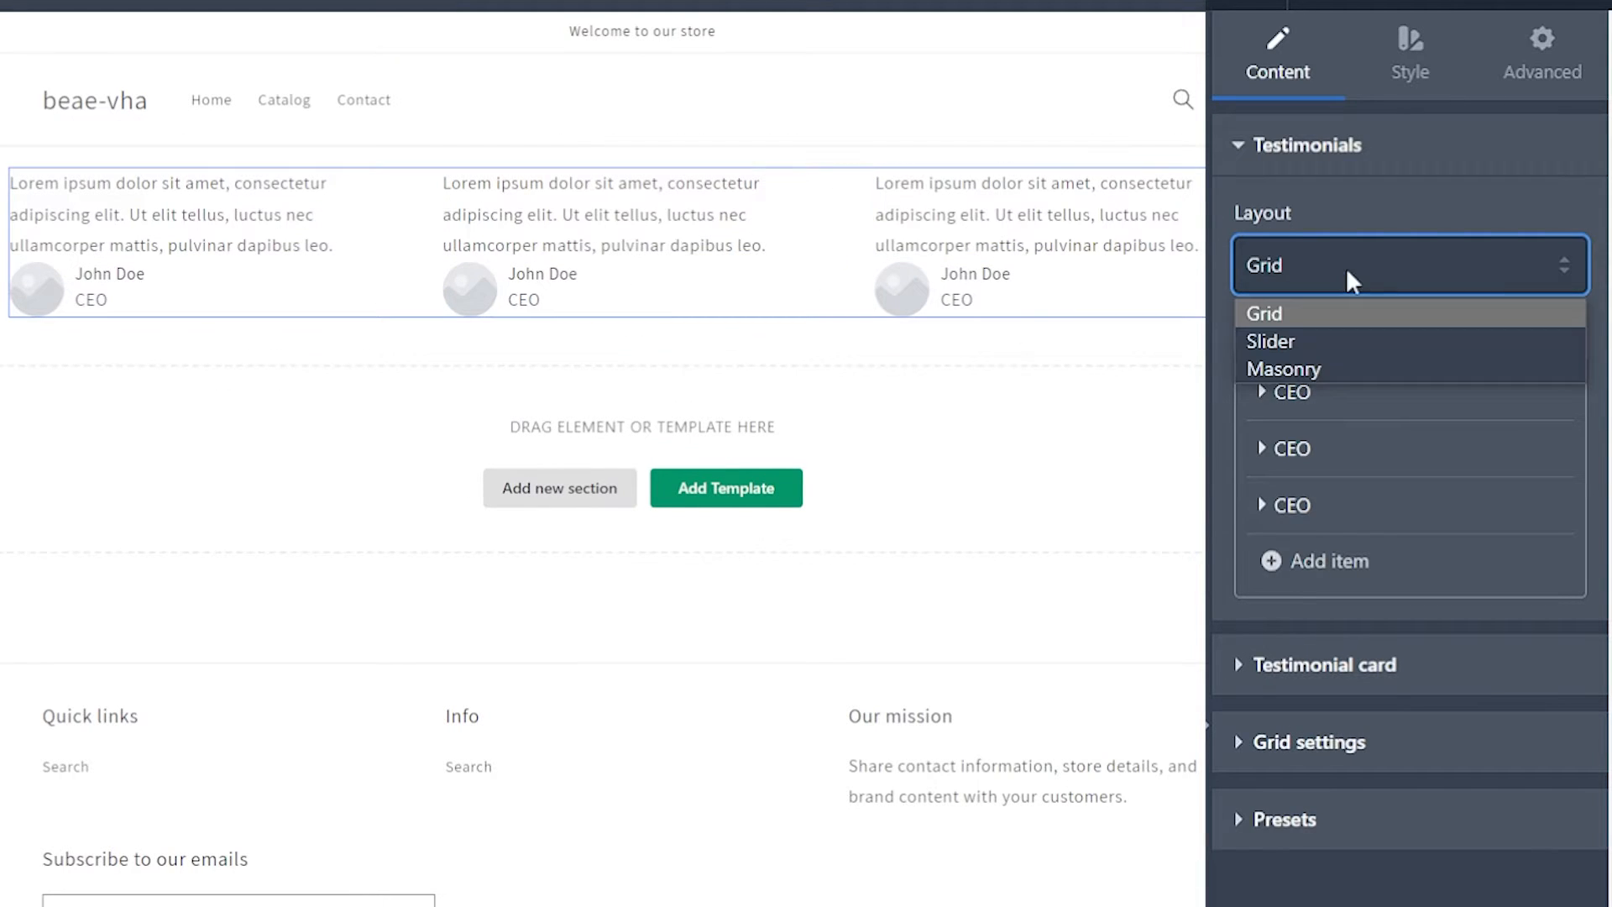
left_click(1337, 375)
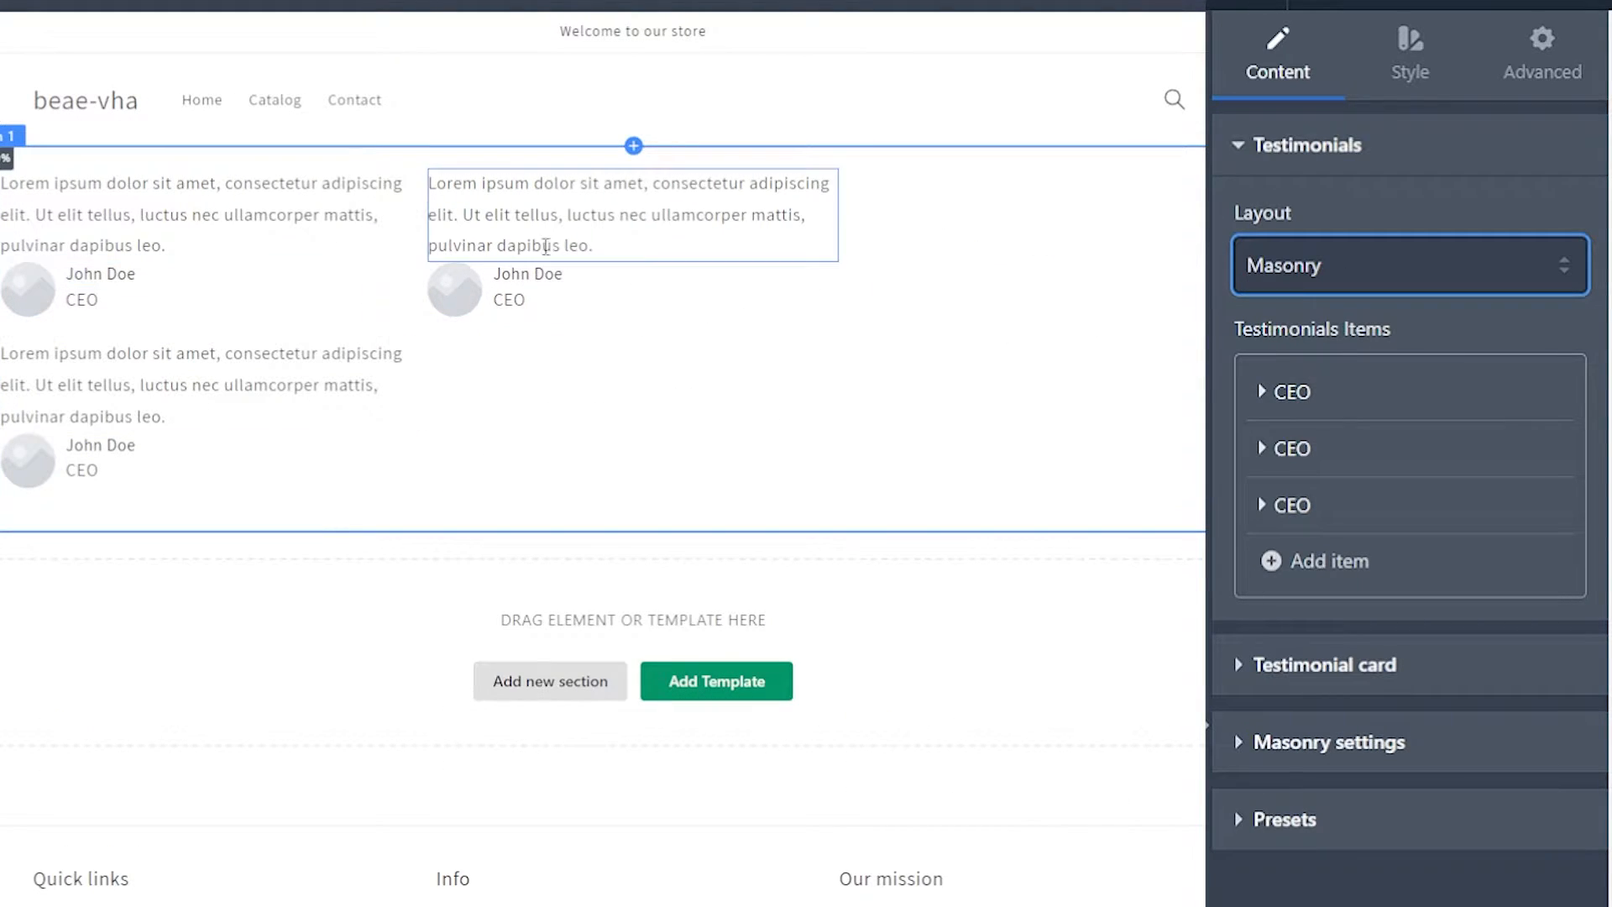
left_click(1369, 267)
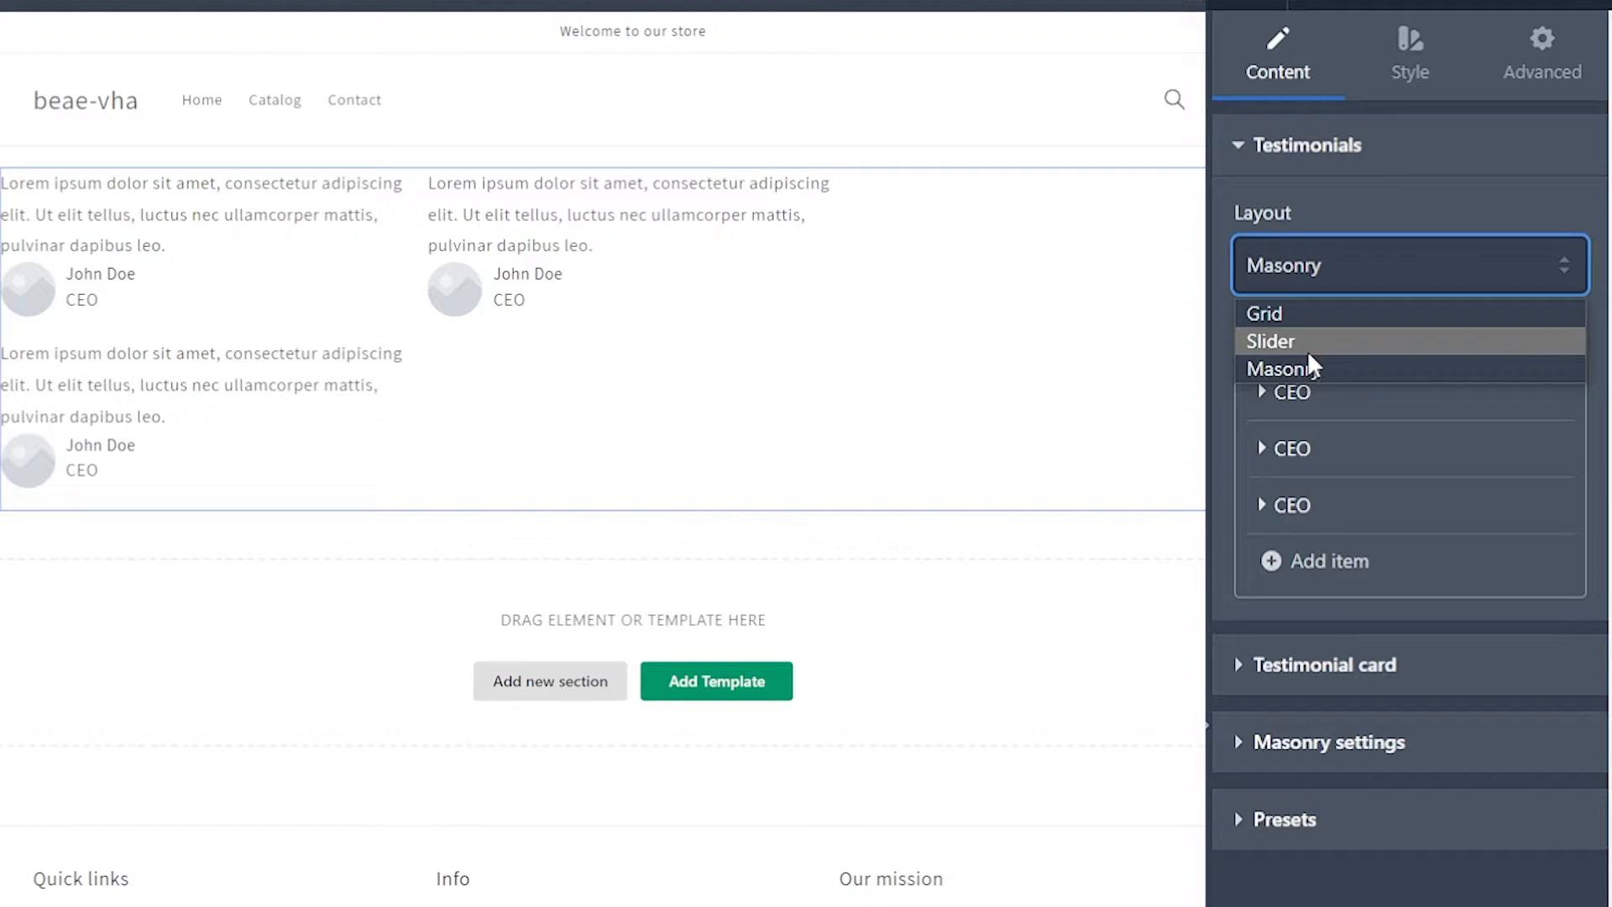
left_click(1308, 348)
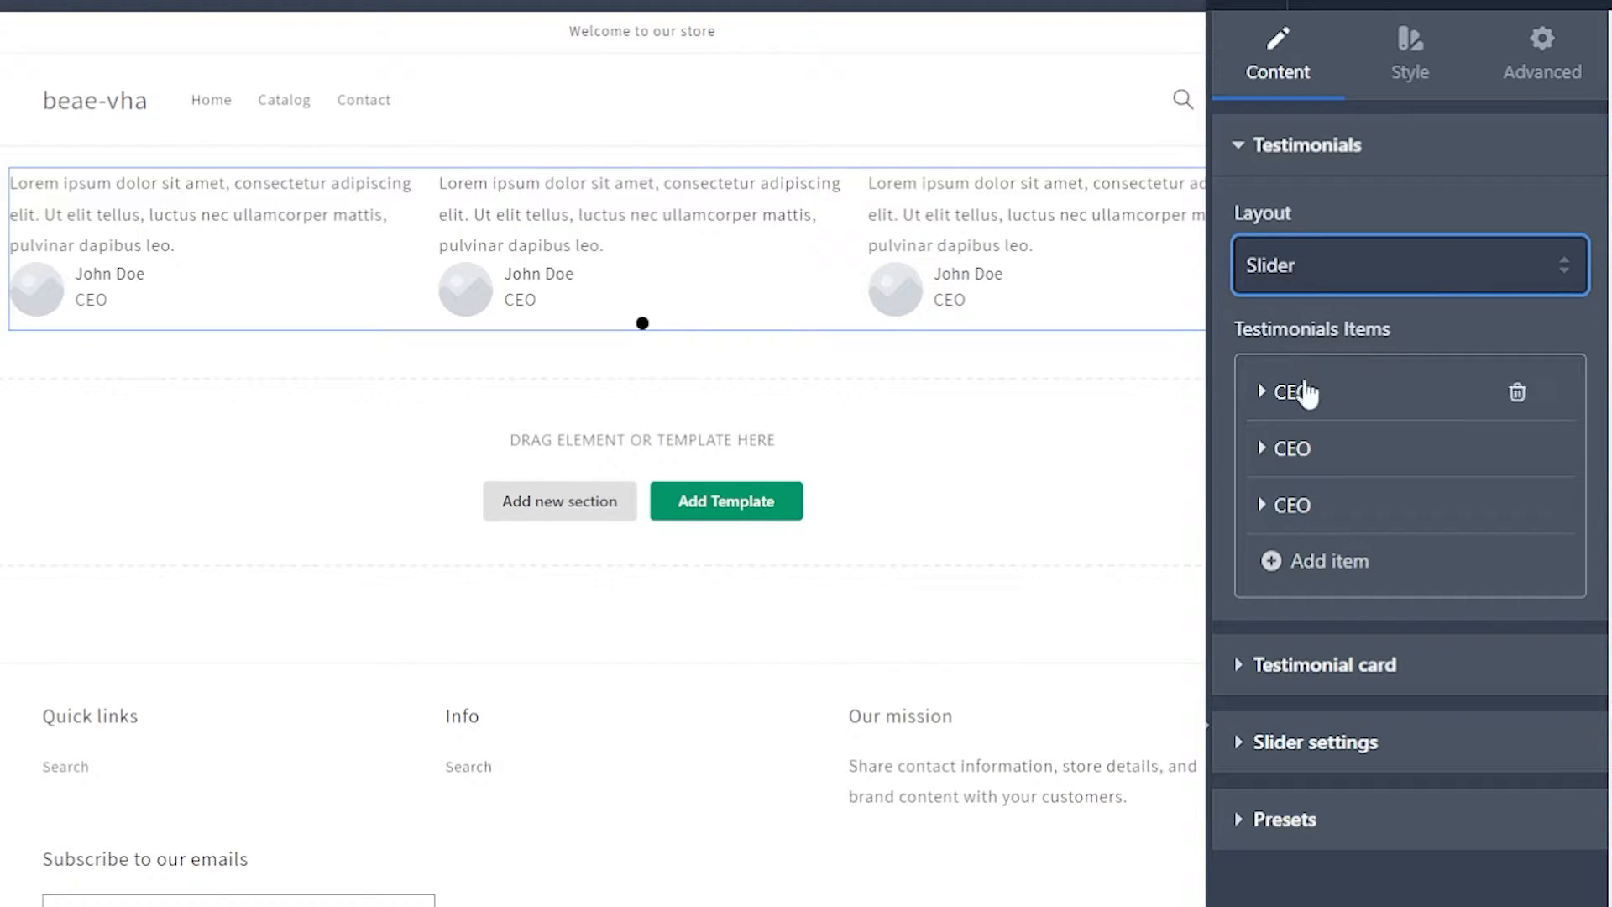
Step: Replace the first testimonial's avatar with the free image of the yellow bird with a black and white head
left_click(1278, 390)
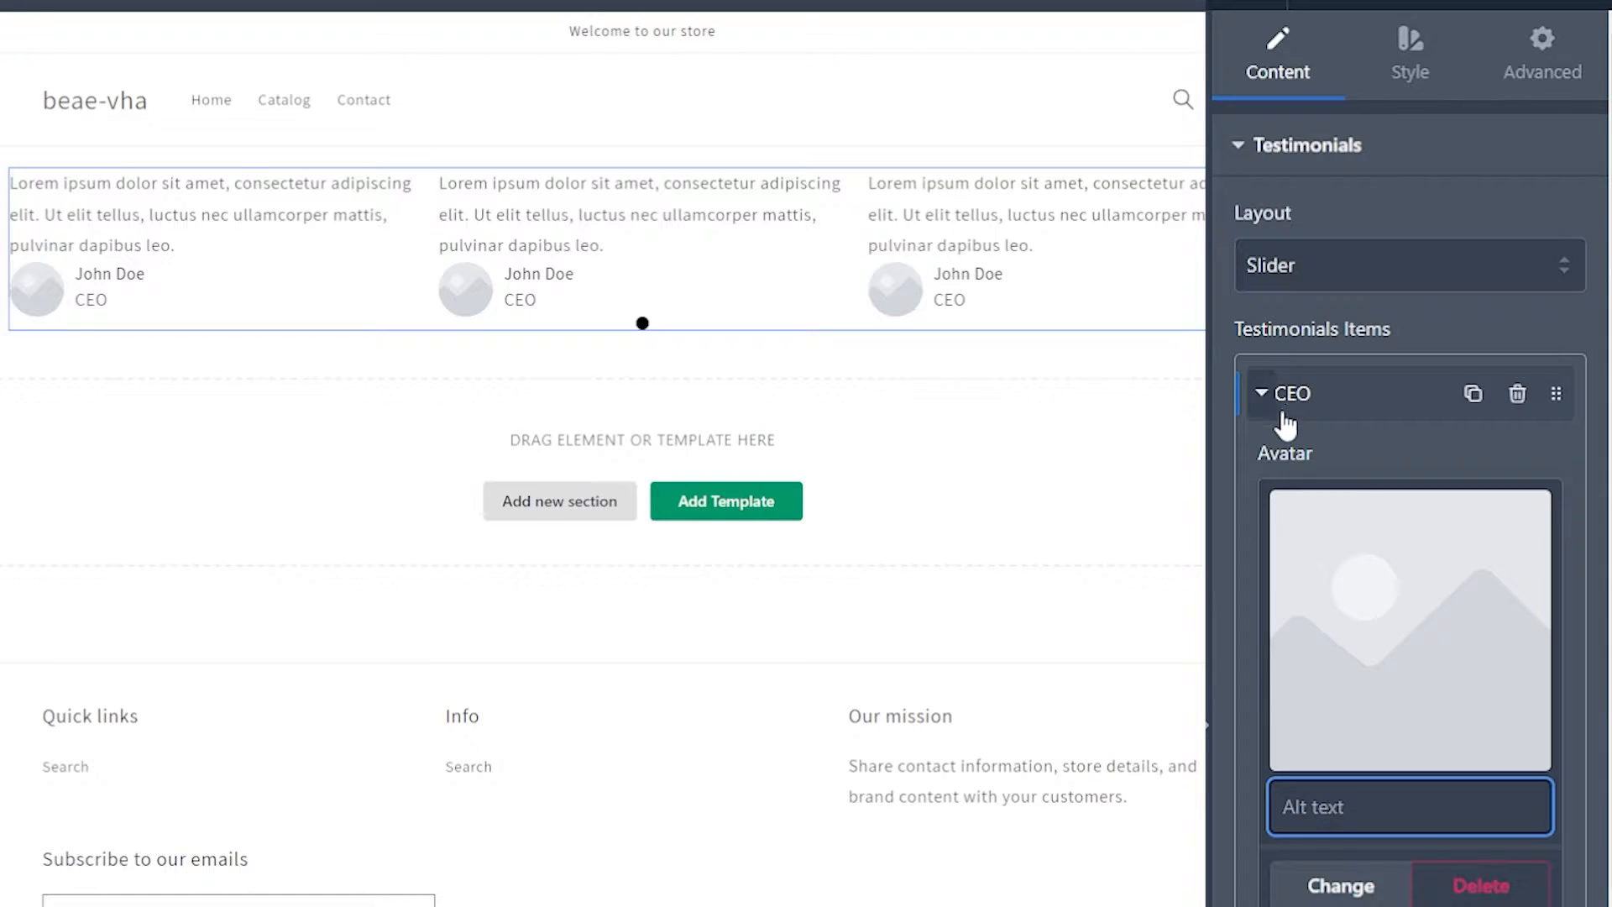
left_click(1378, 564)
left_click(1517, 136)
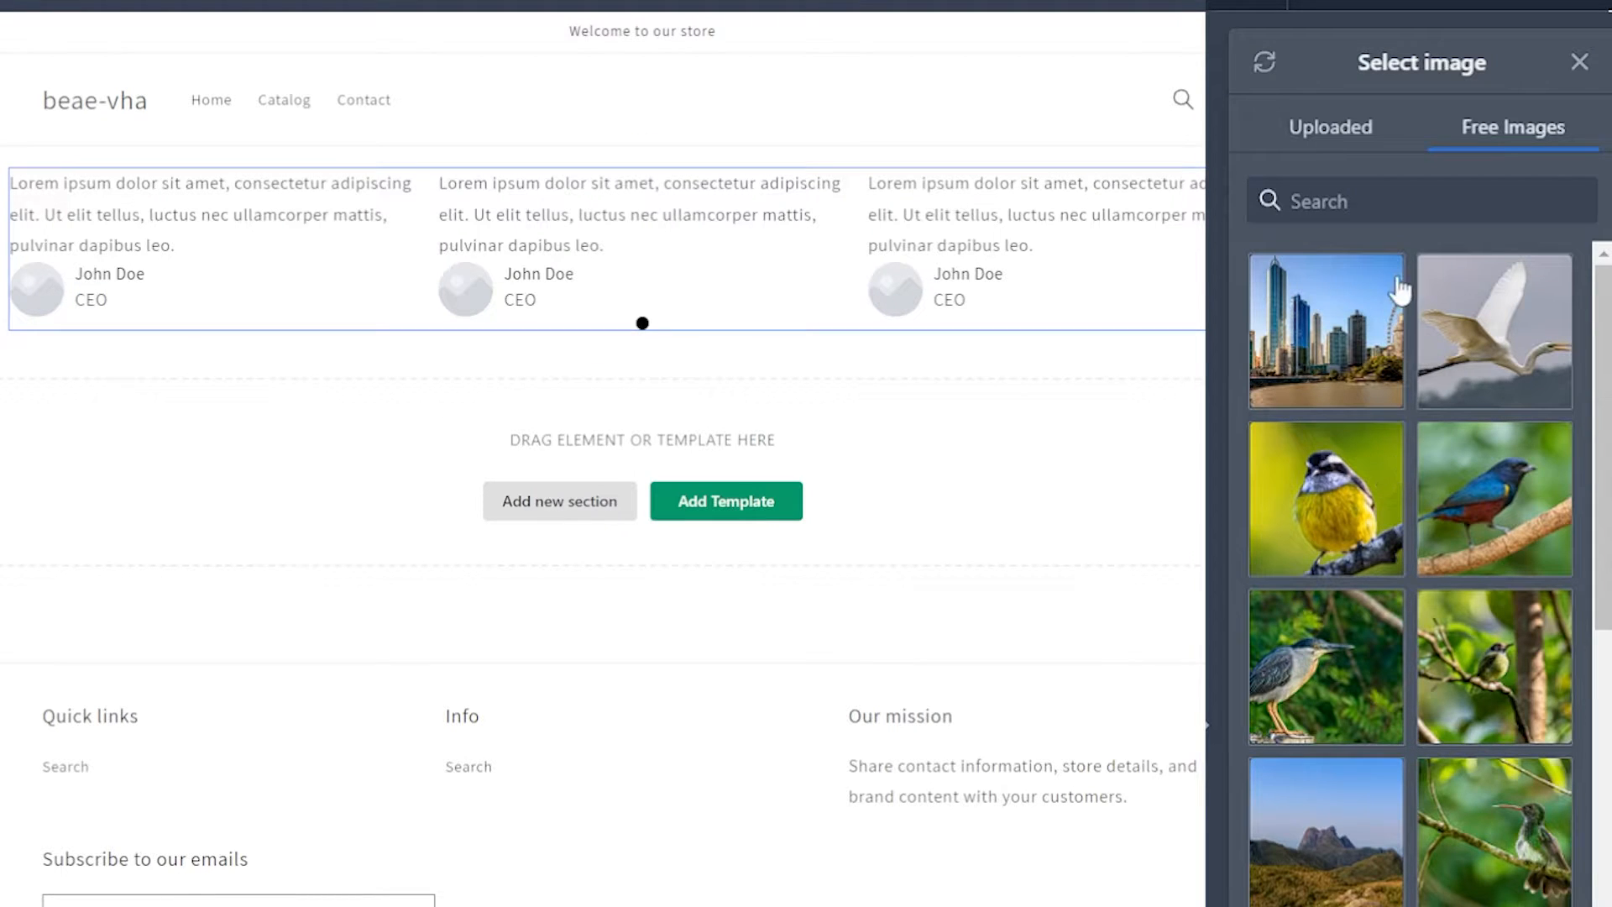
scroll(1407, 374, "down", 10)
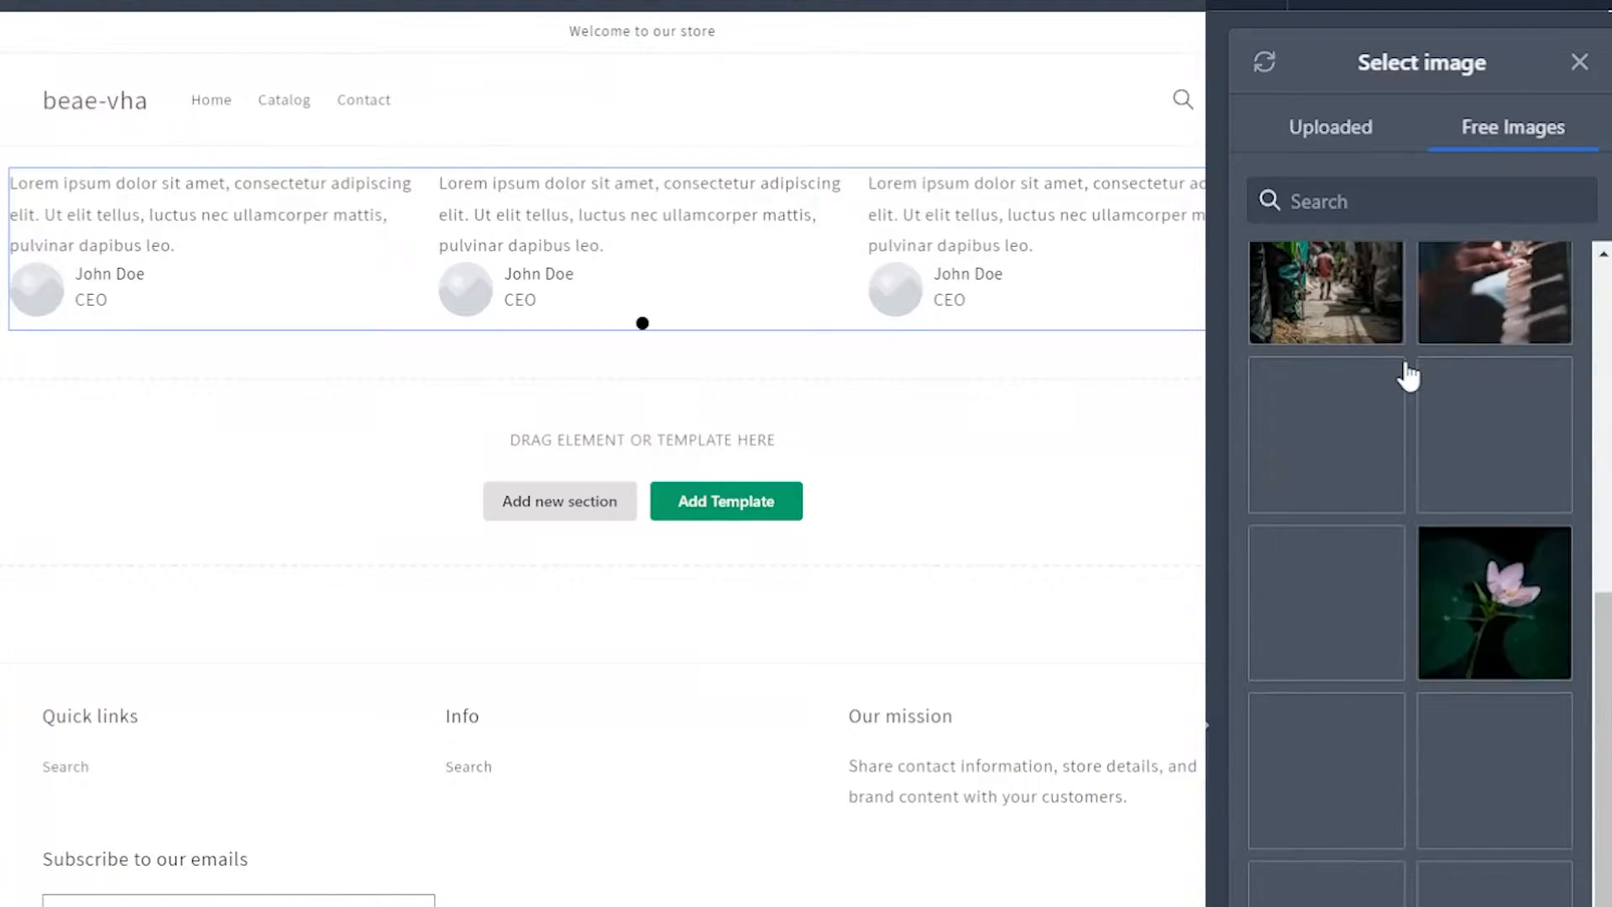
left_click(1335, 153)
left_click(1524, 153)
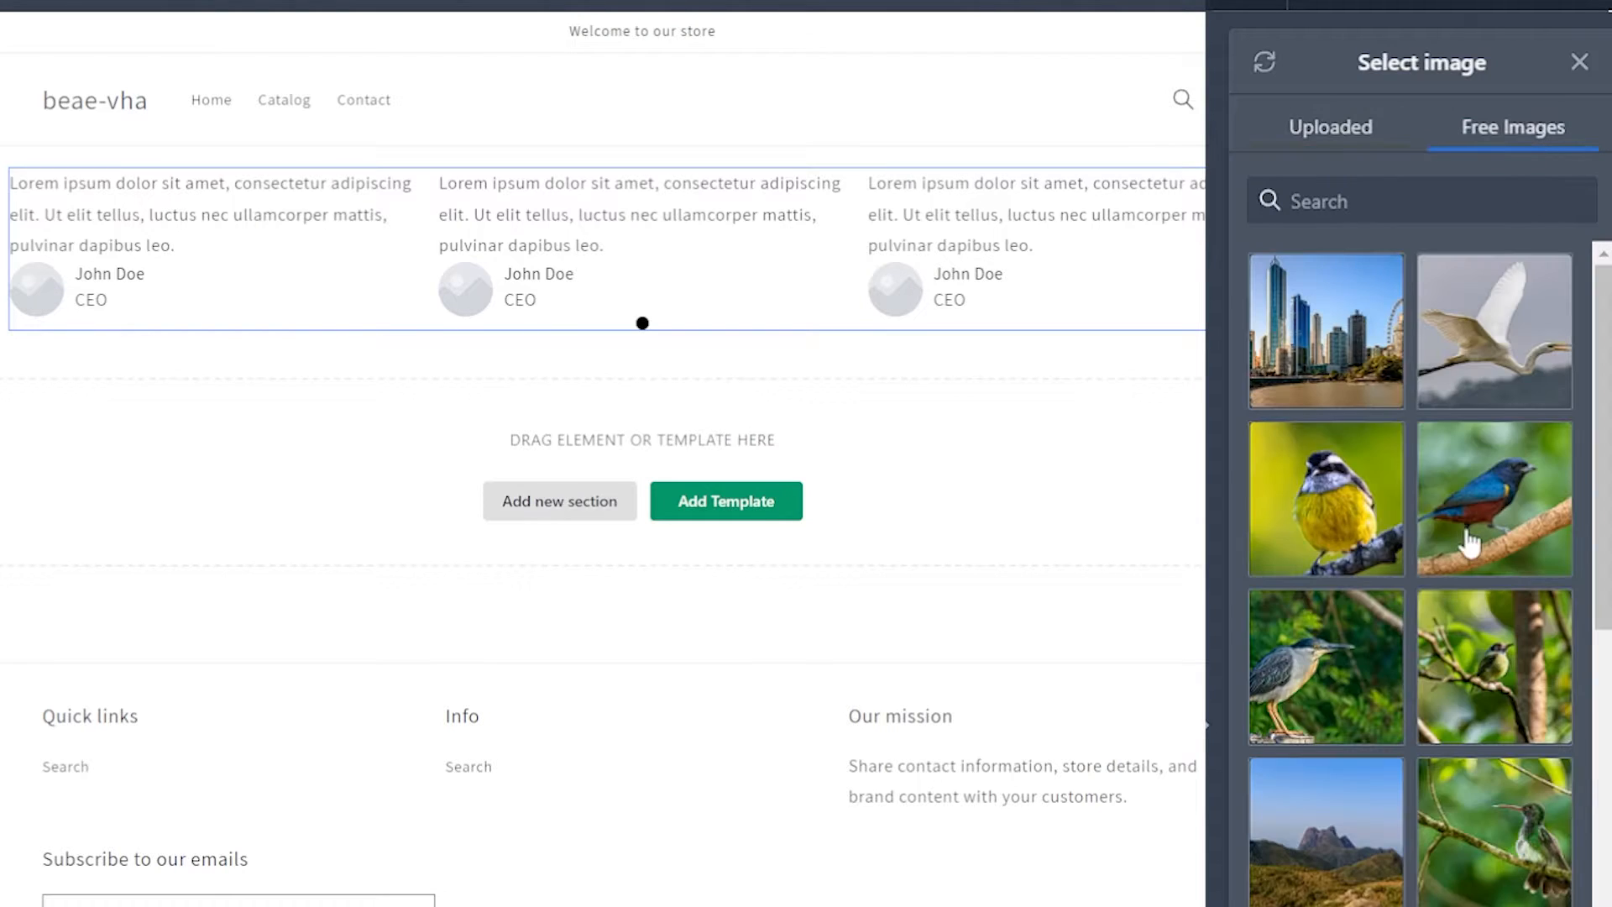
left_click(1339, 525)
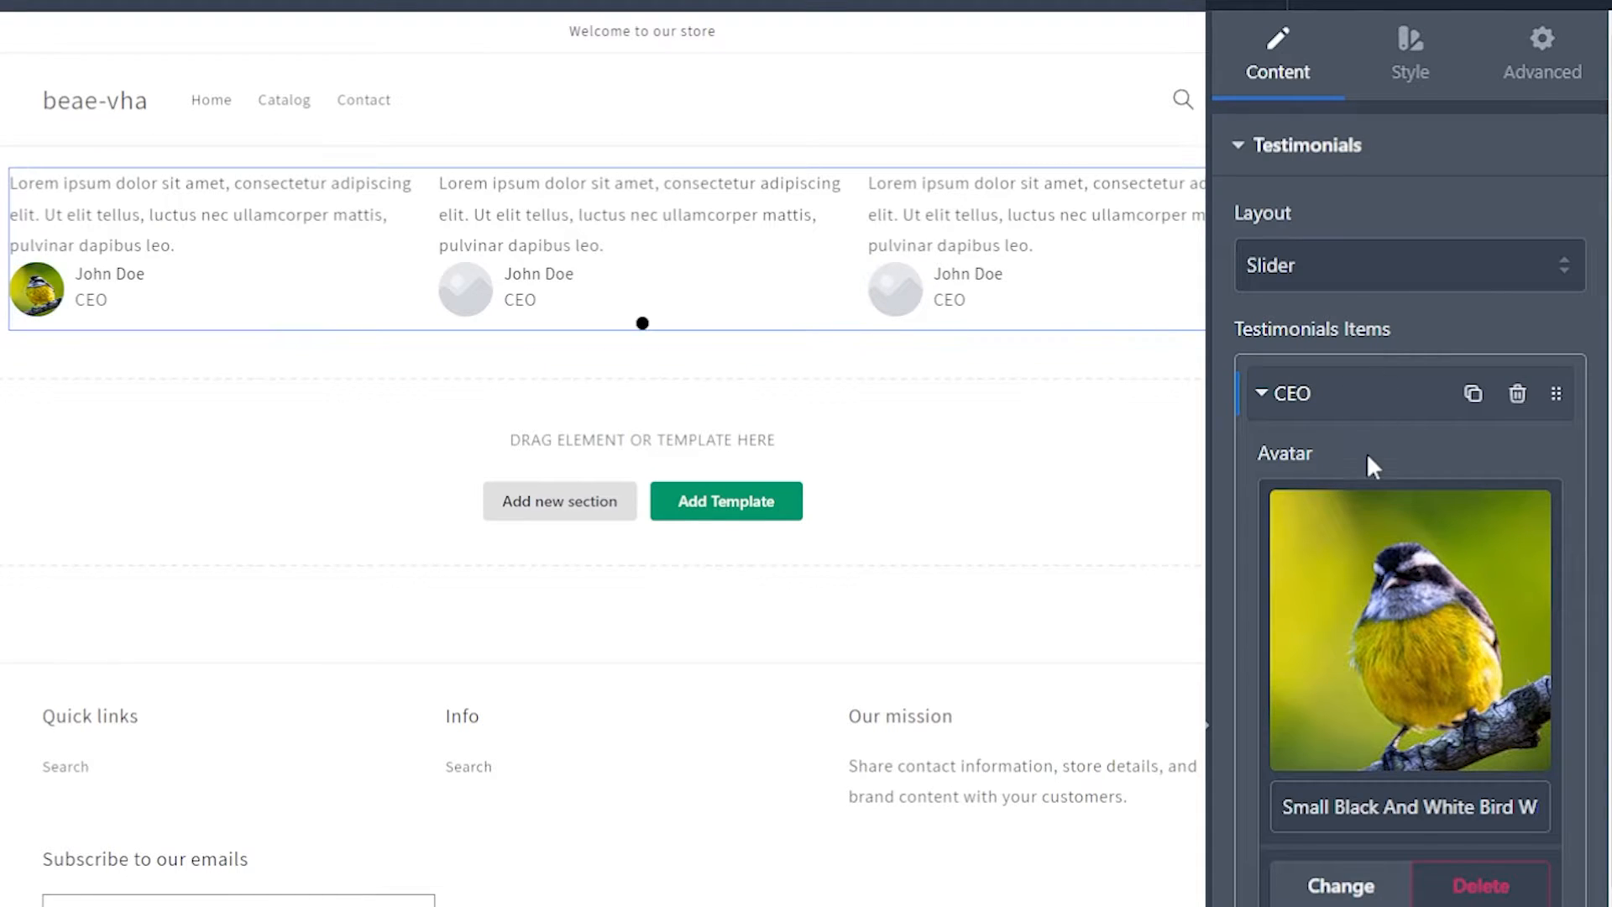
Step: Change the name in the first testimonial to "Person 1"
scroll(1367, 454, "down", 7)
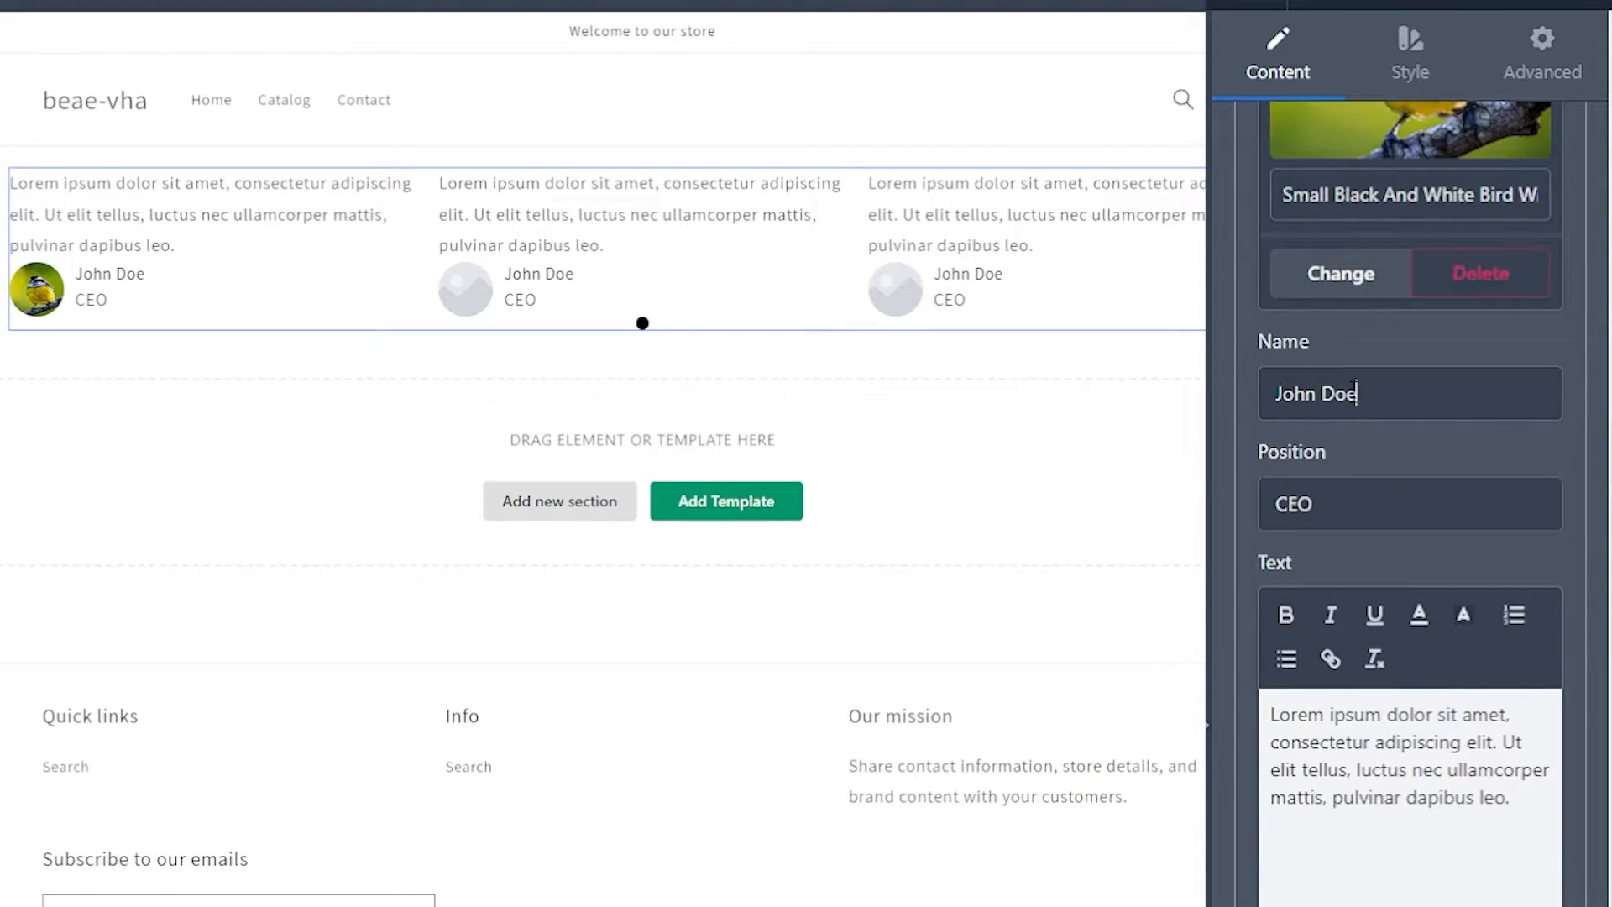
triple_click(1356, 392)
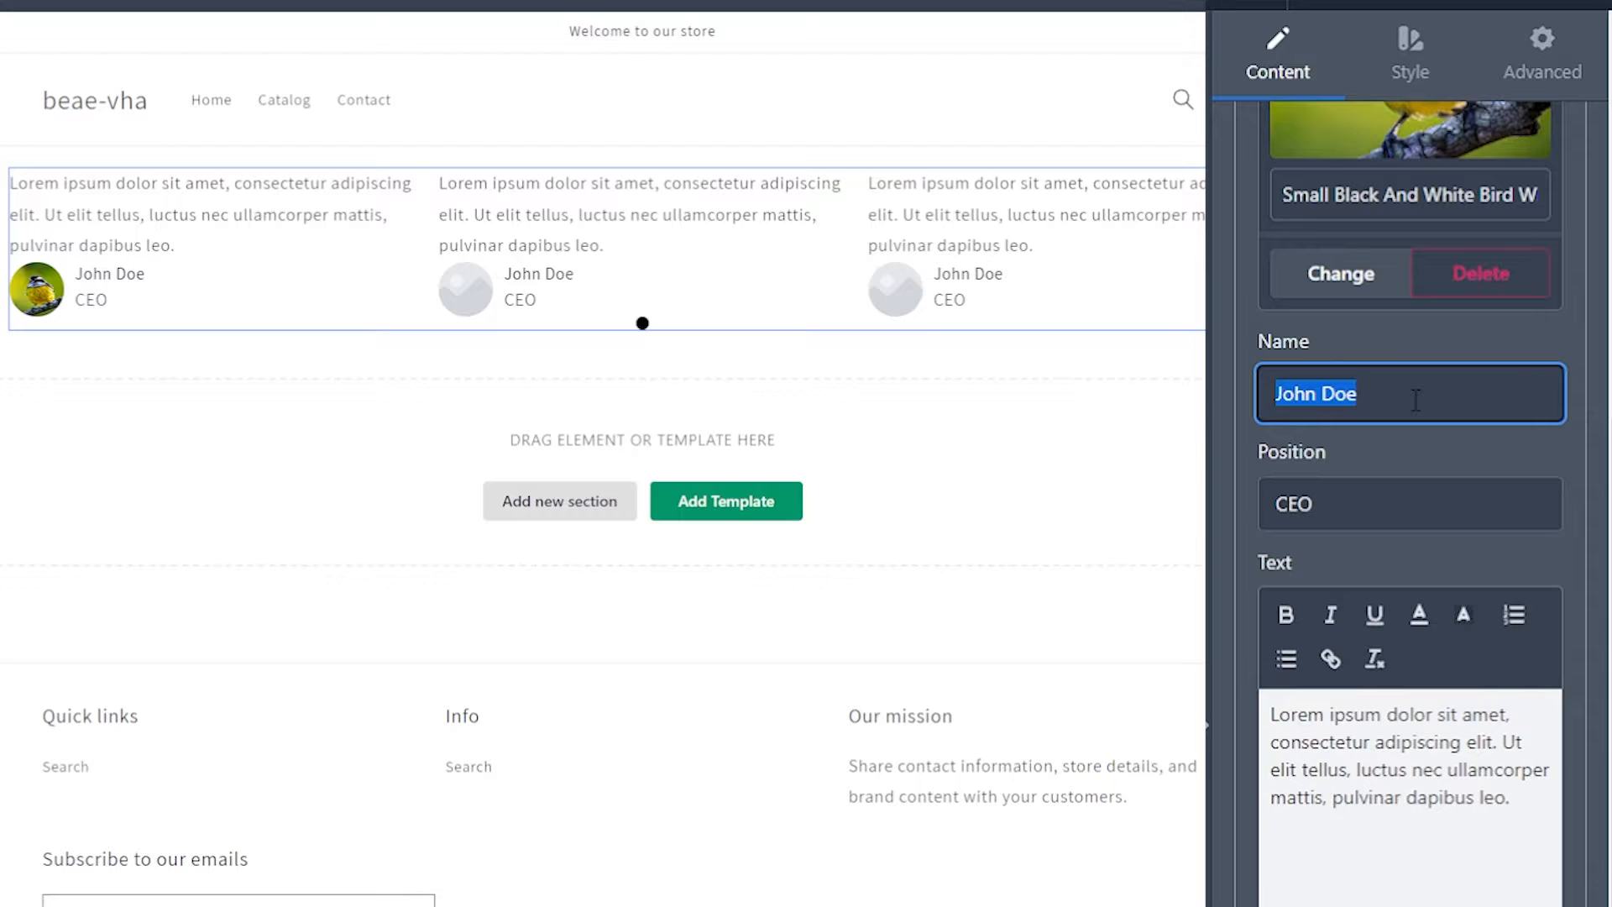
type("Person 1")
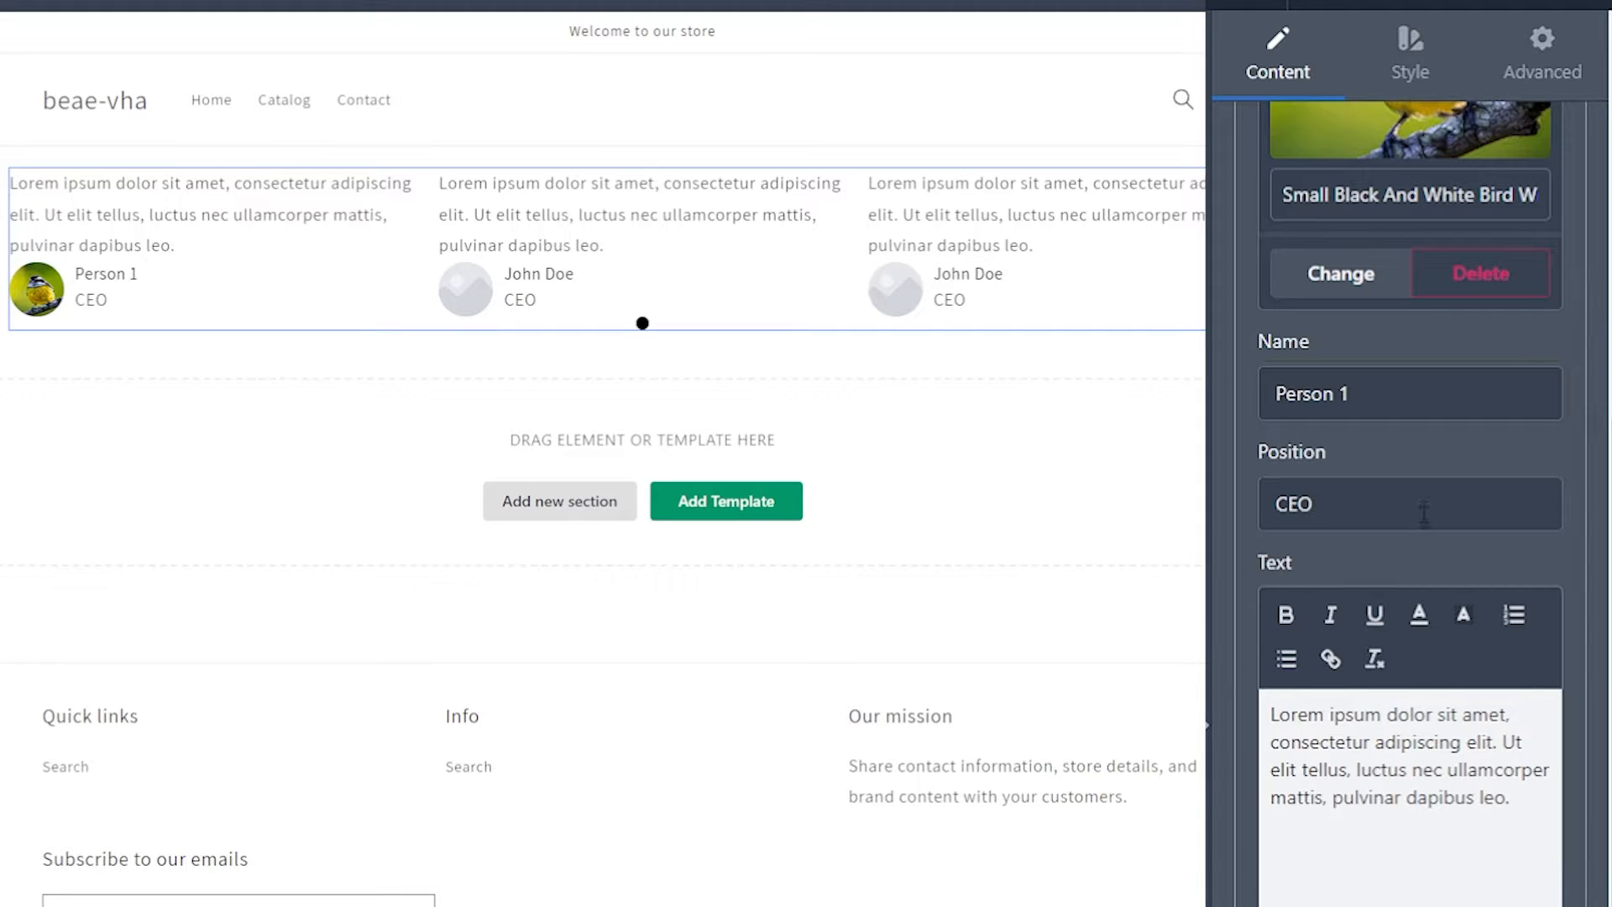
scroll(1425, 511, "down", 2)
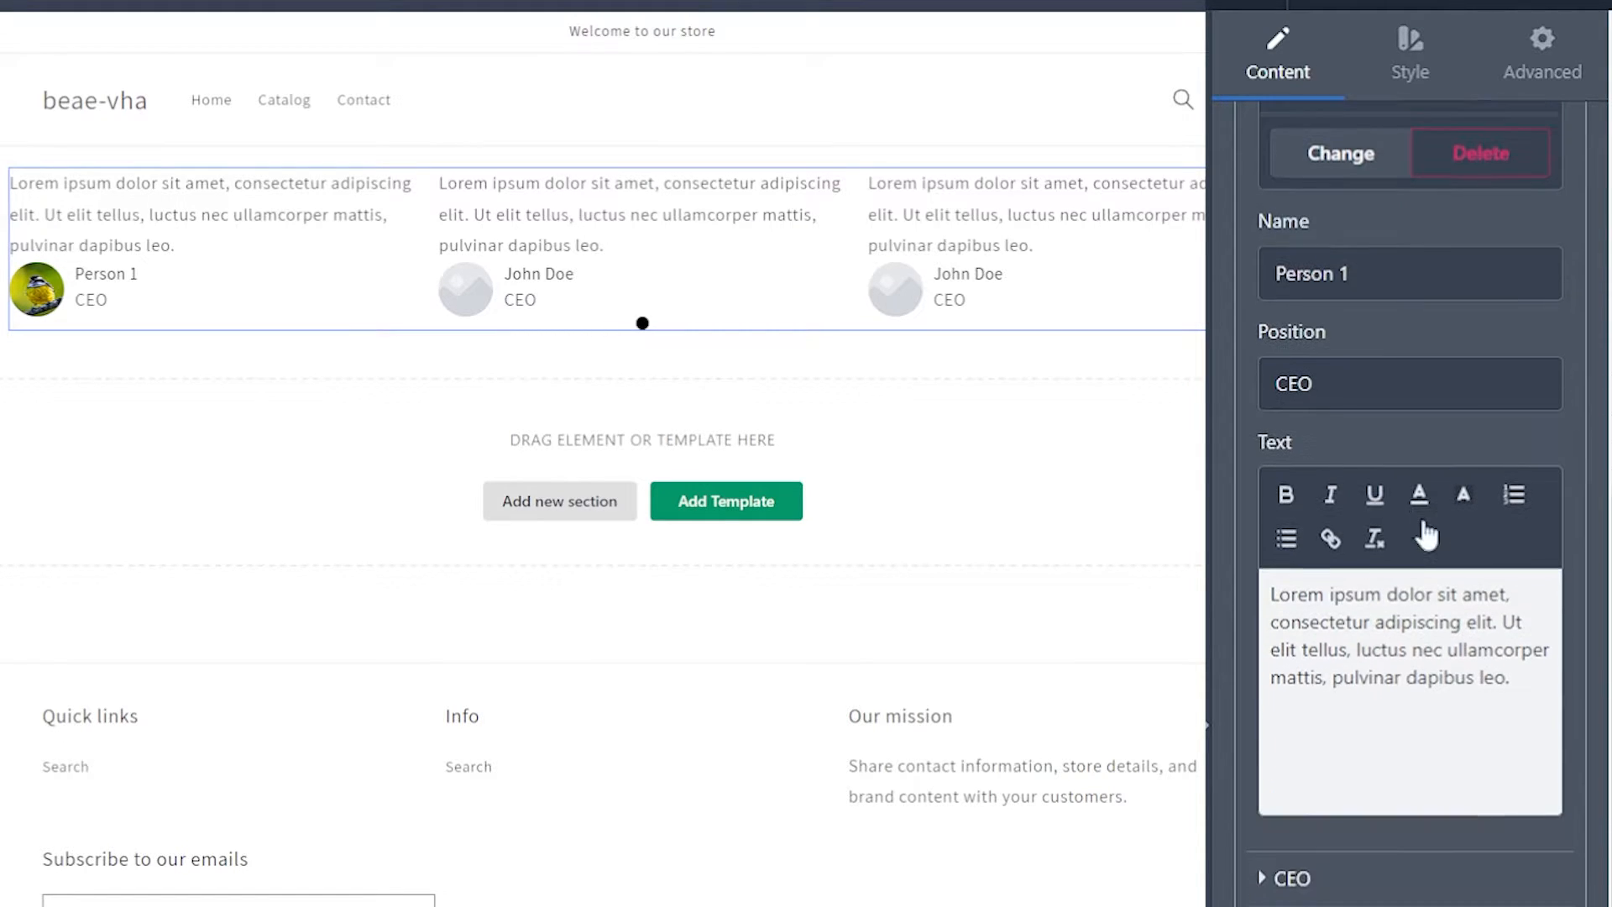
left_click_drag(1522, 688, 1269, 594)
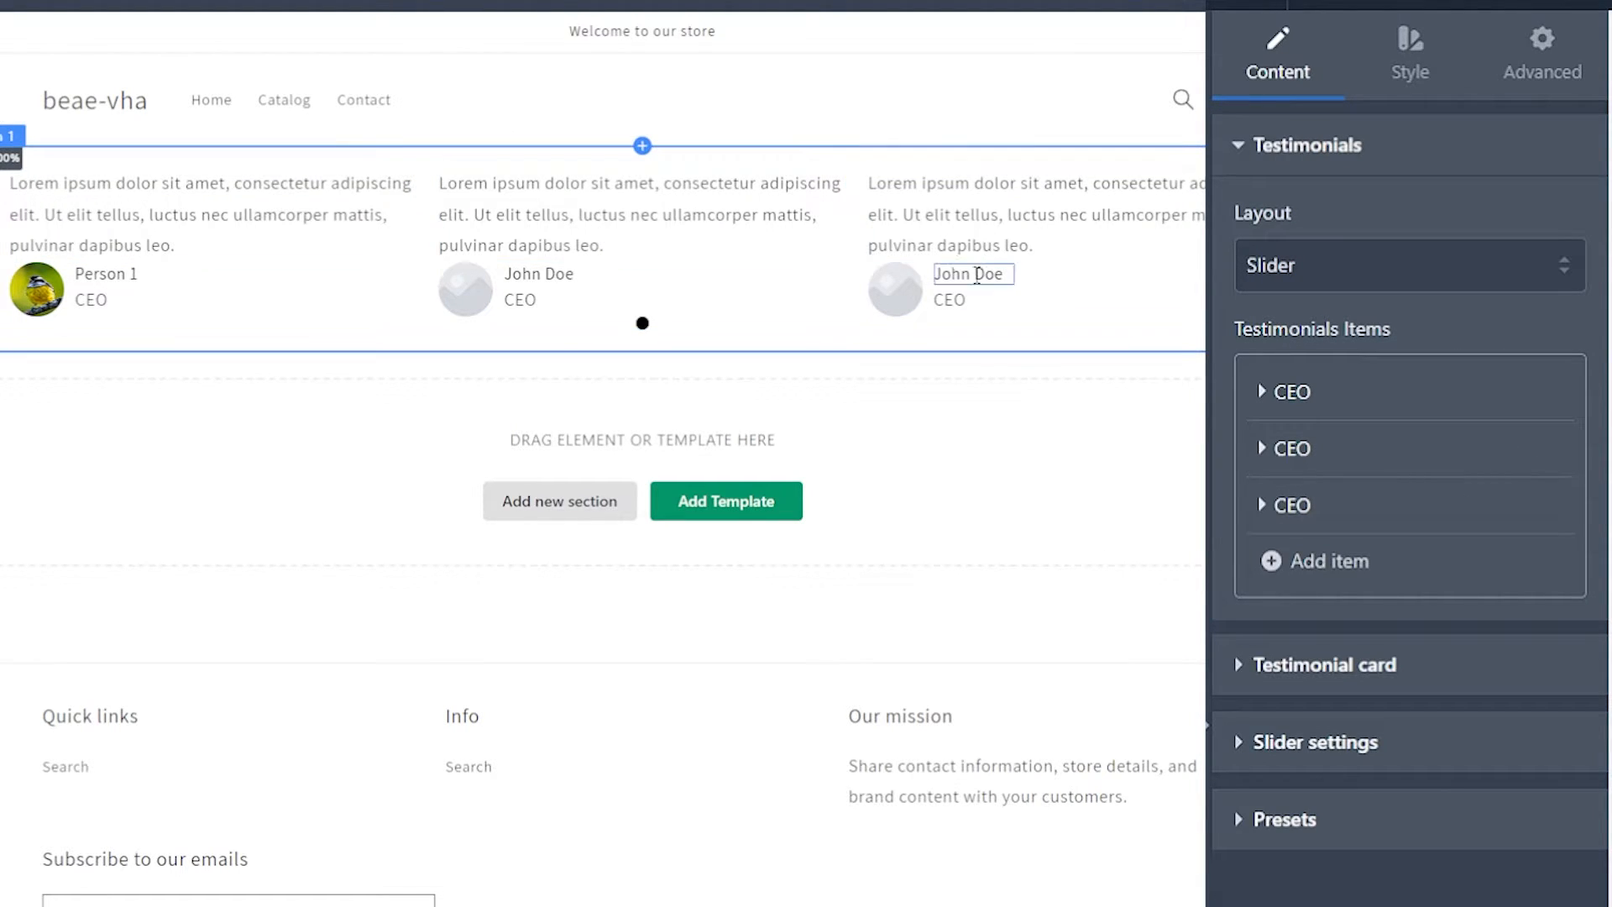
Step: Add two more testimonial items to the slider and preview its further slides
left_click(1309, 567)
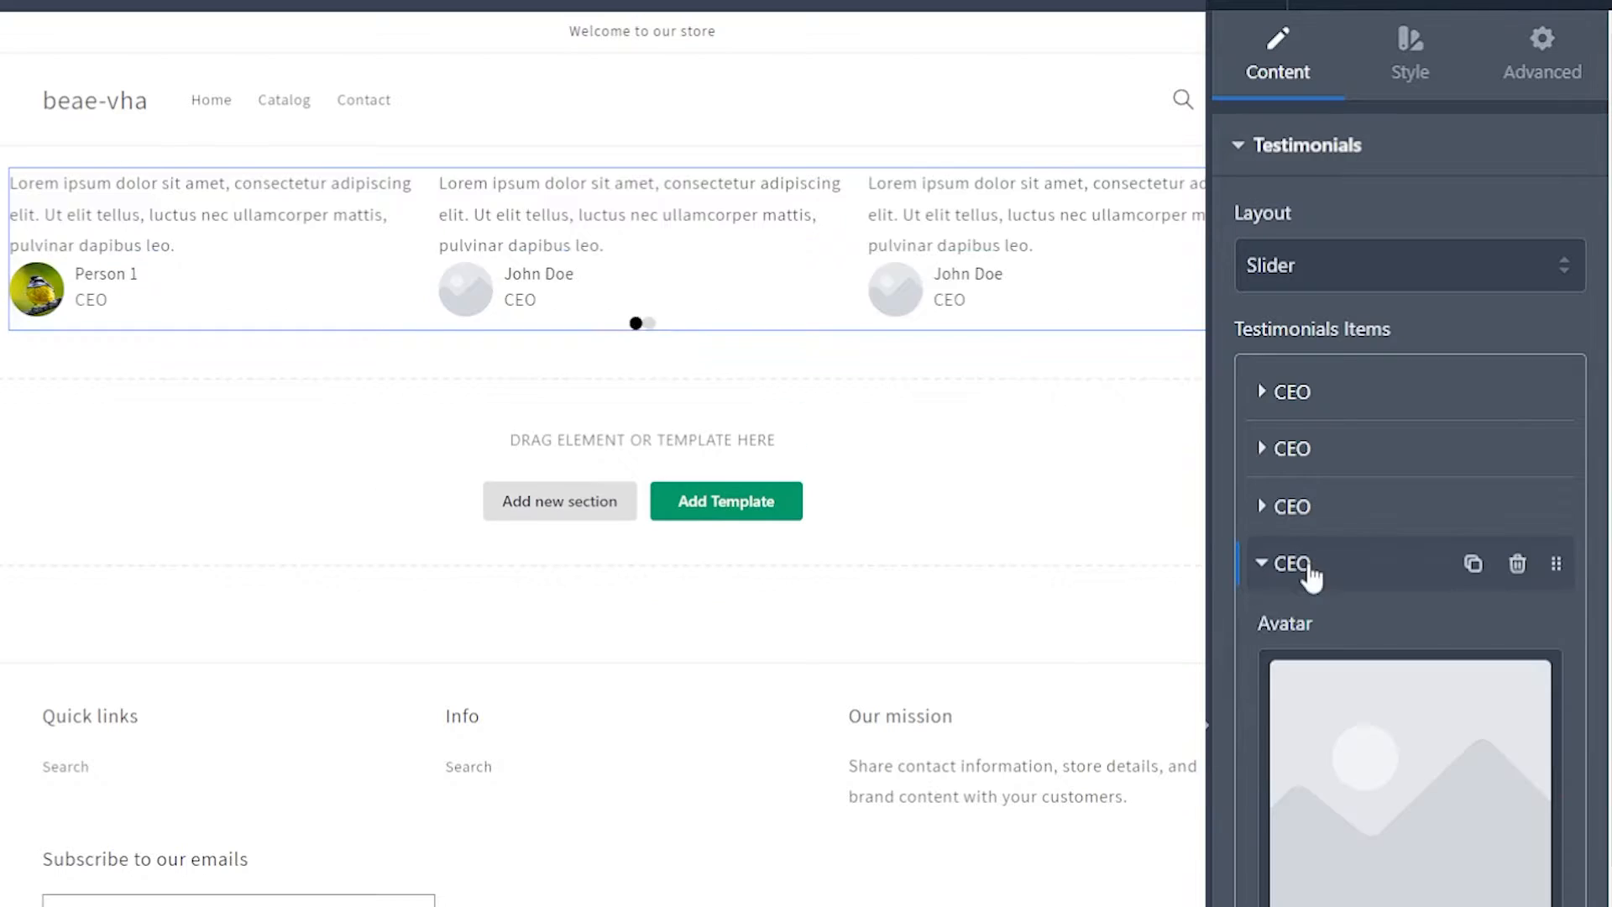
left_click(1282, 577)
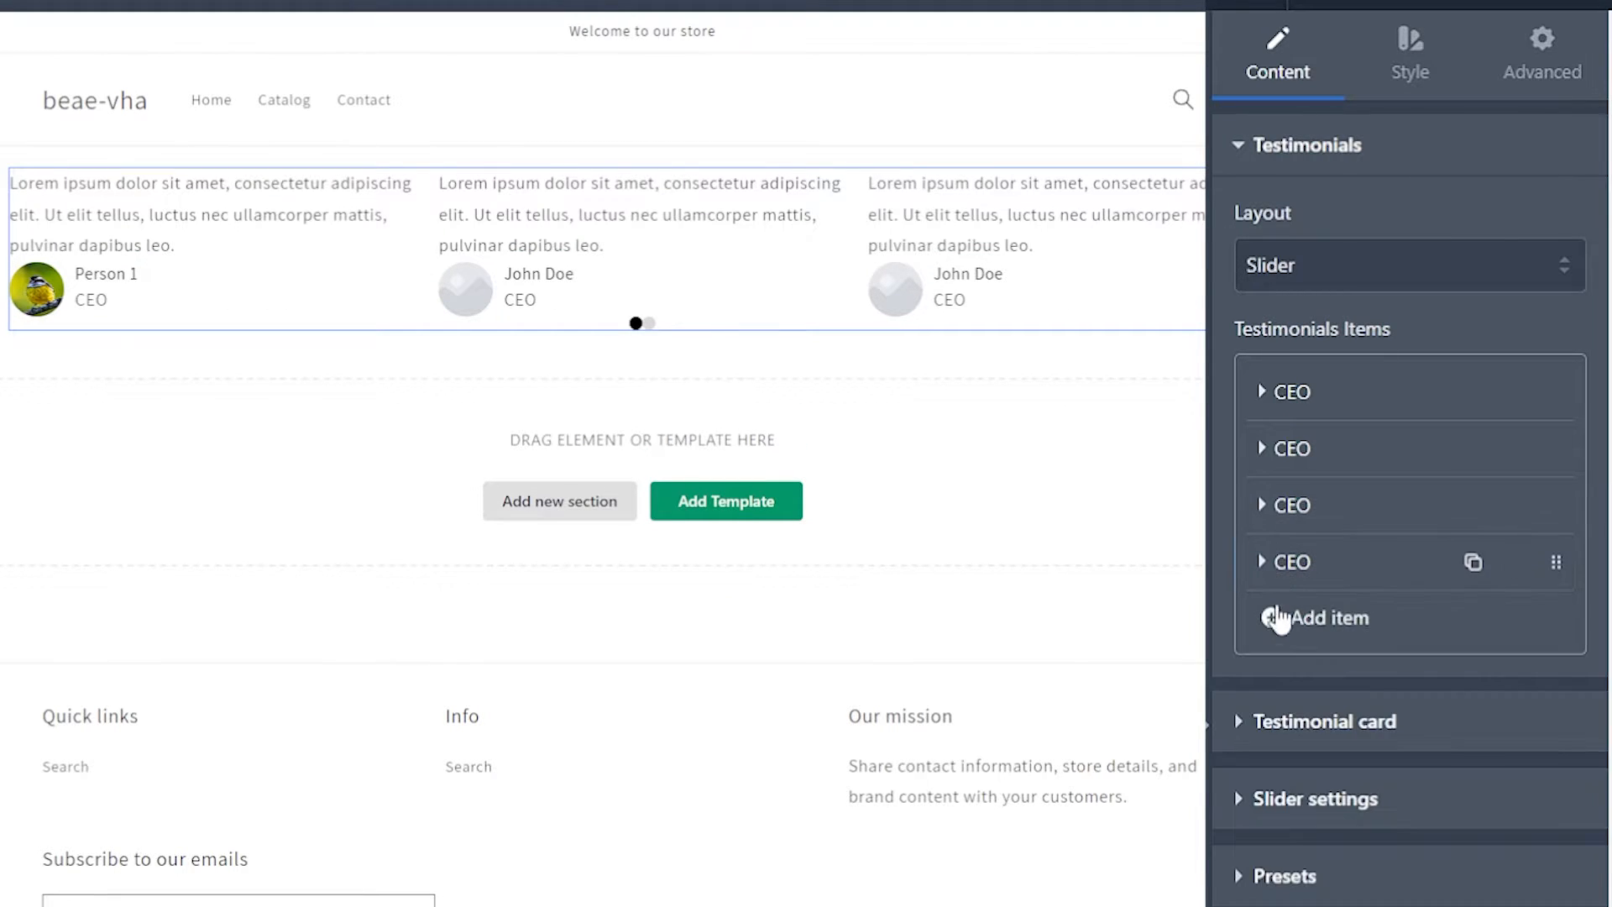
left_click(1310, 576)
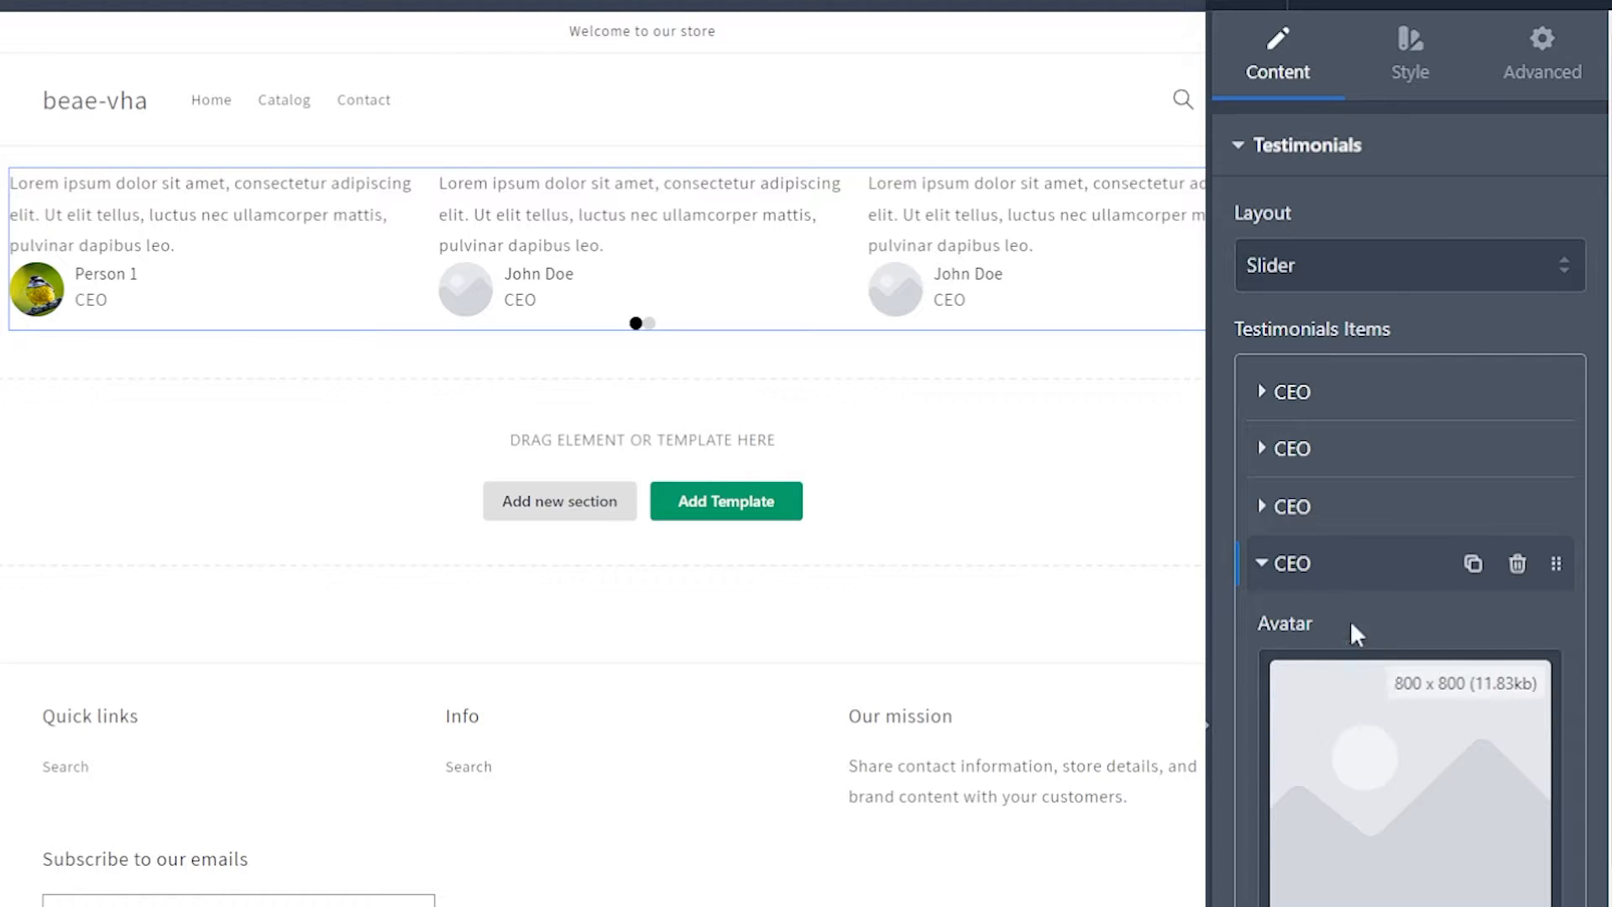
left_click(1266, 567)
left_click(1286, 623)
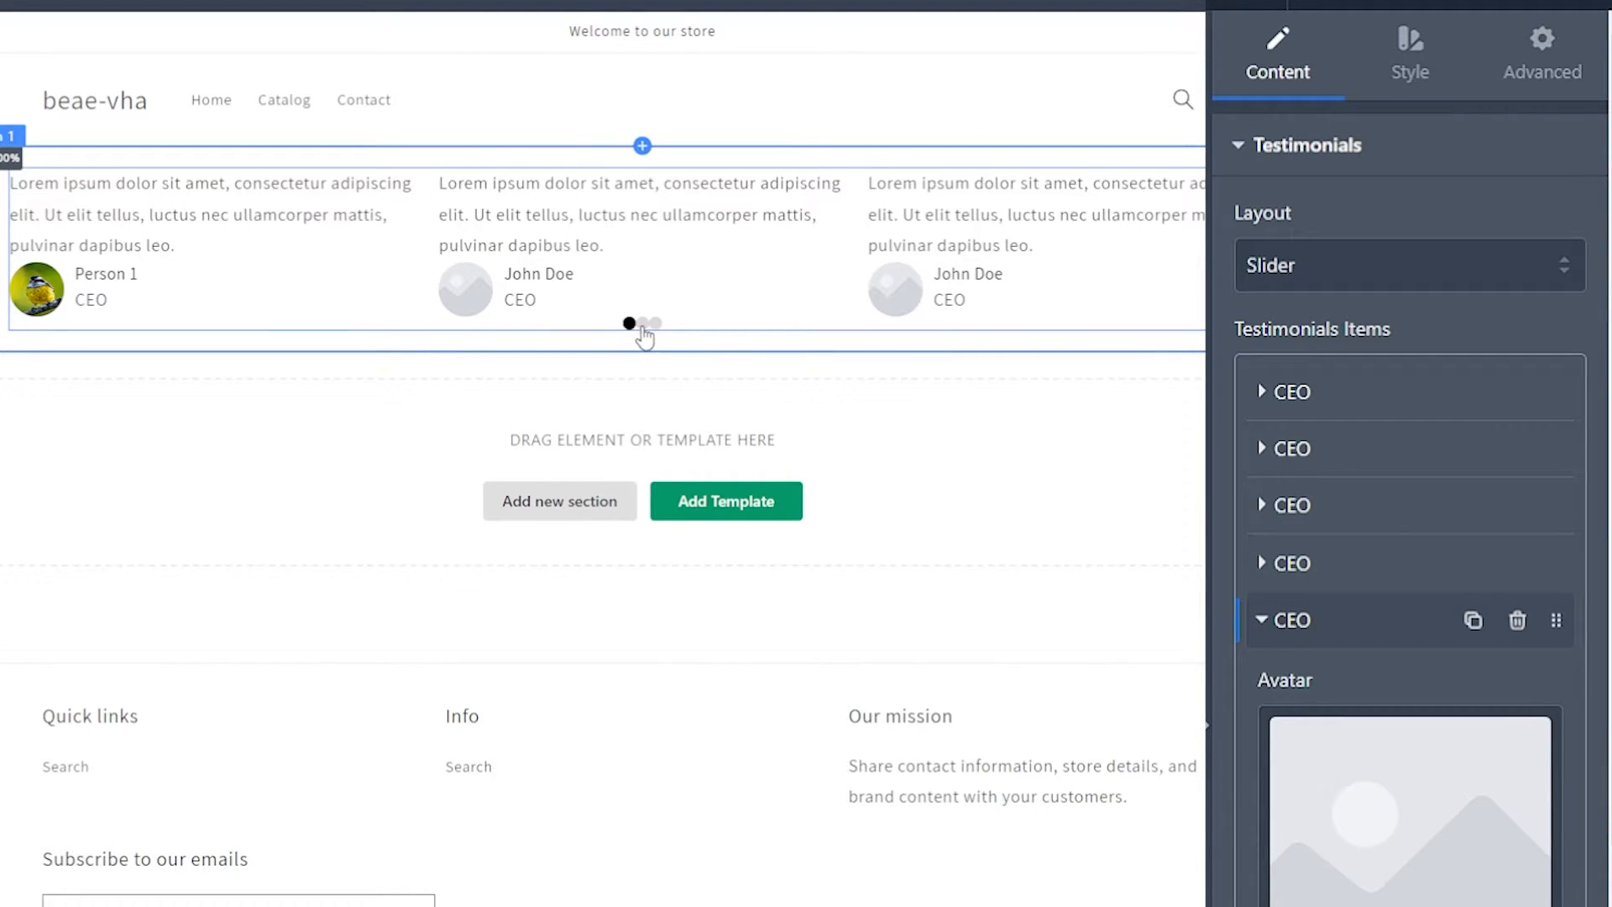
left_click(642, 323)
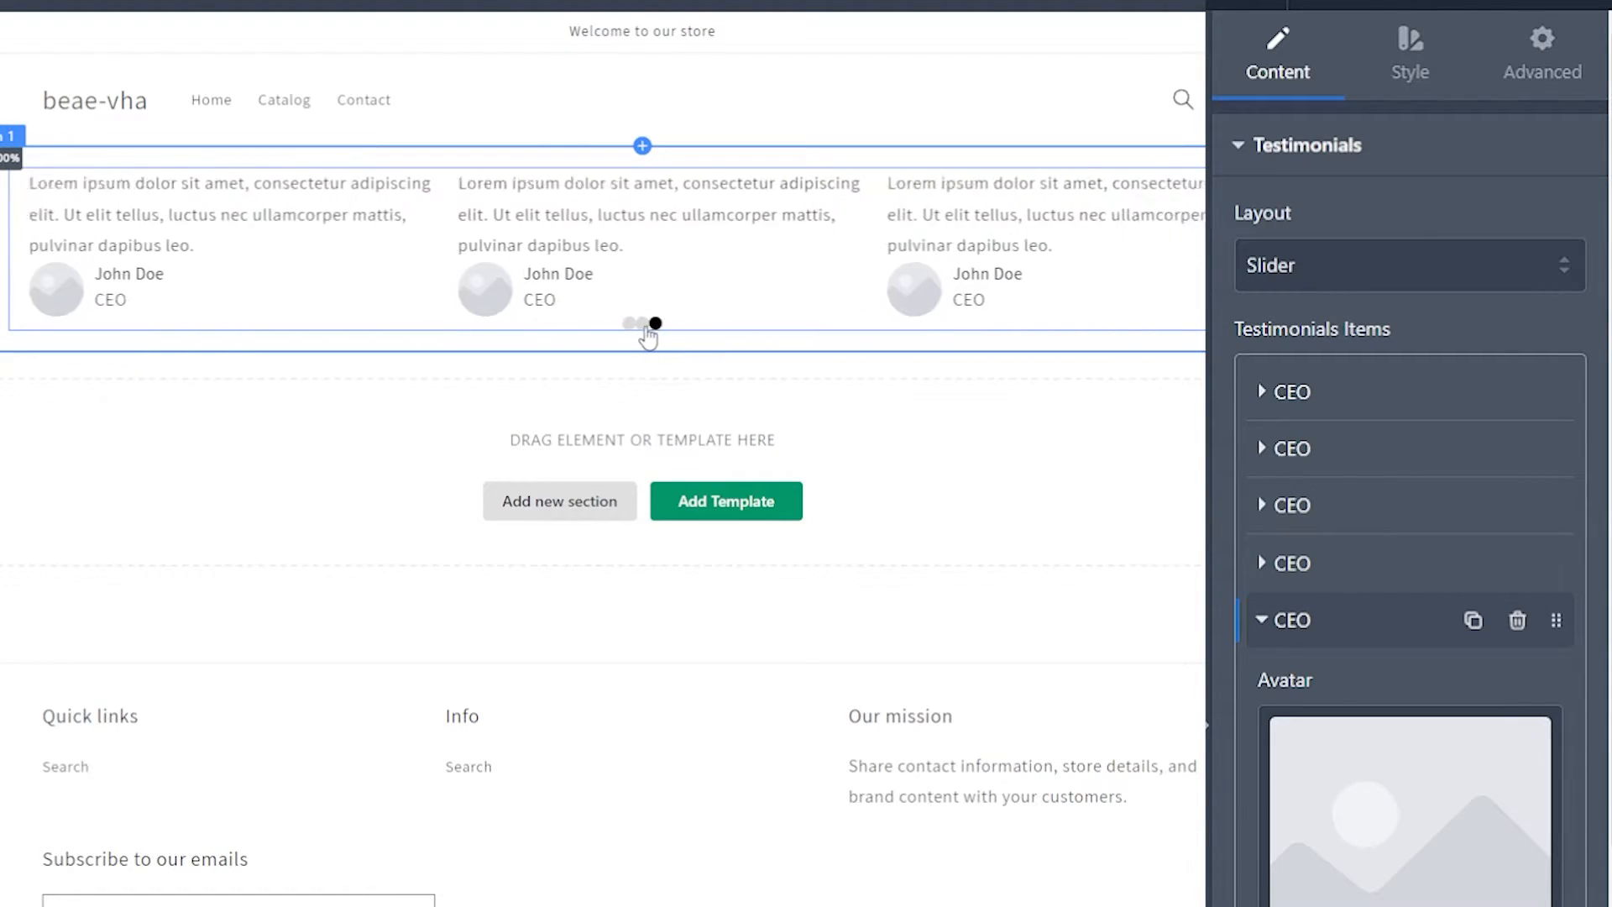
Step: Try the Image stacked, Image top and Image right designs for the testimonial card, and settle on Image left
left_click(1291, 160)
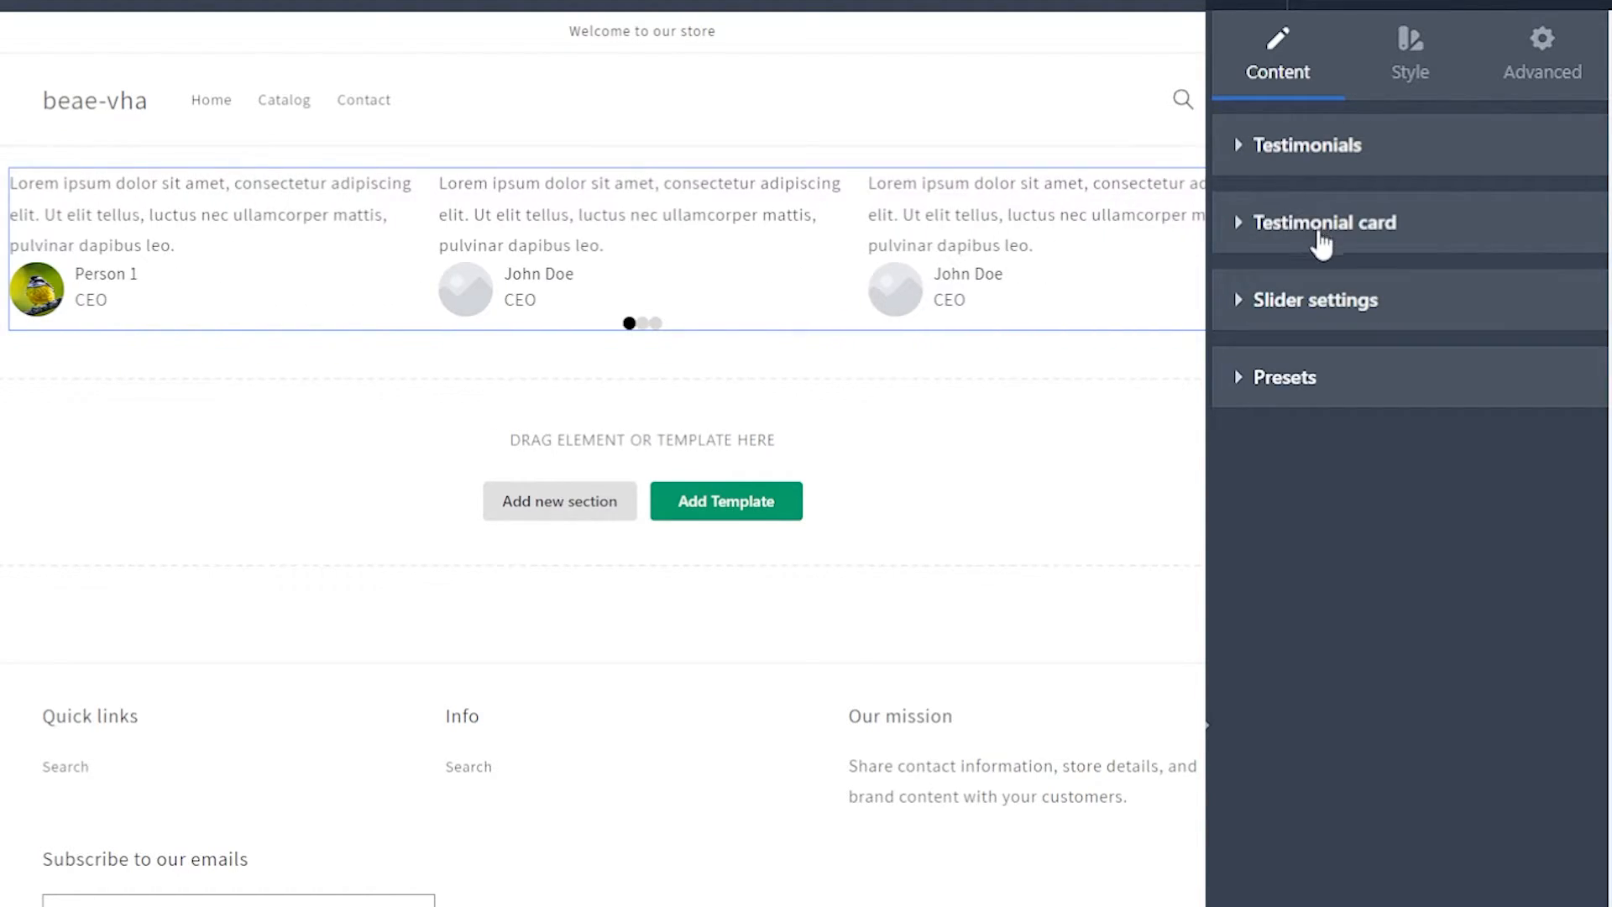
left_click(1237, 240)
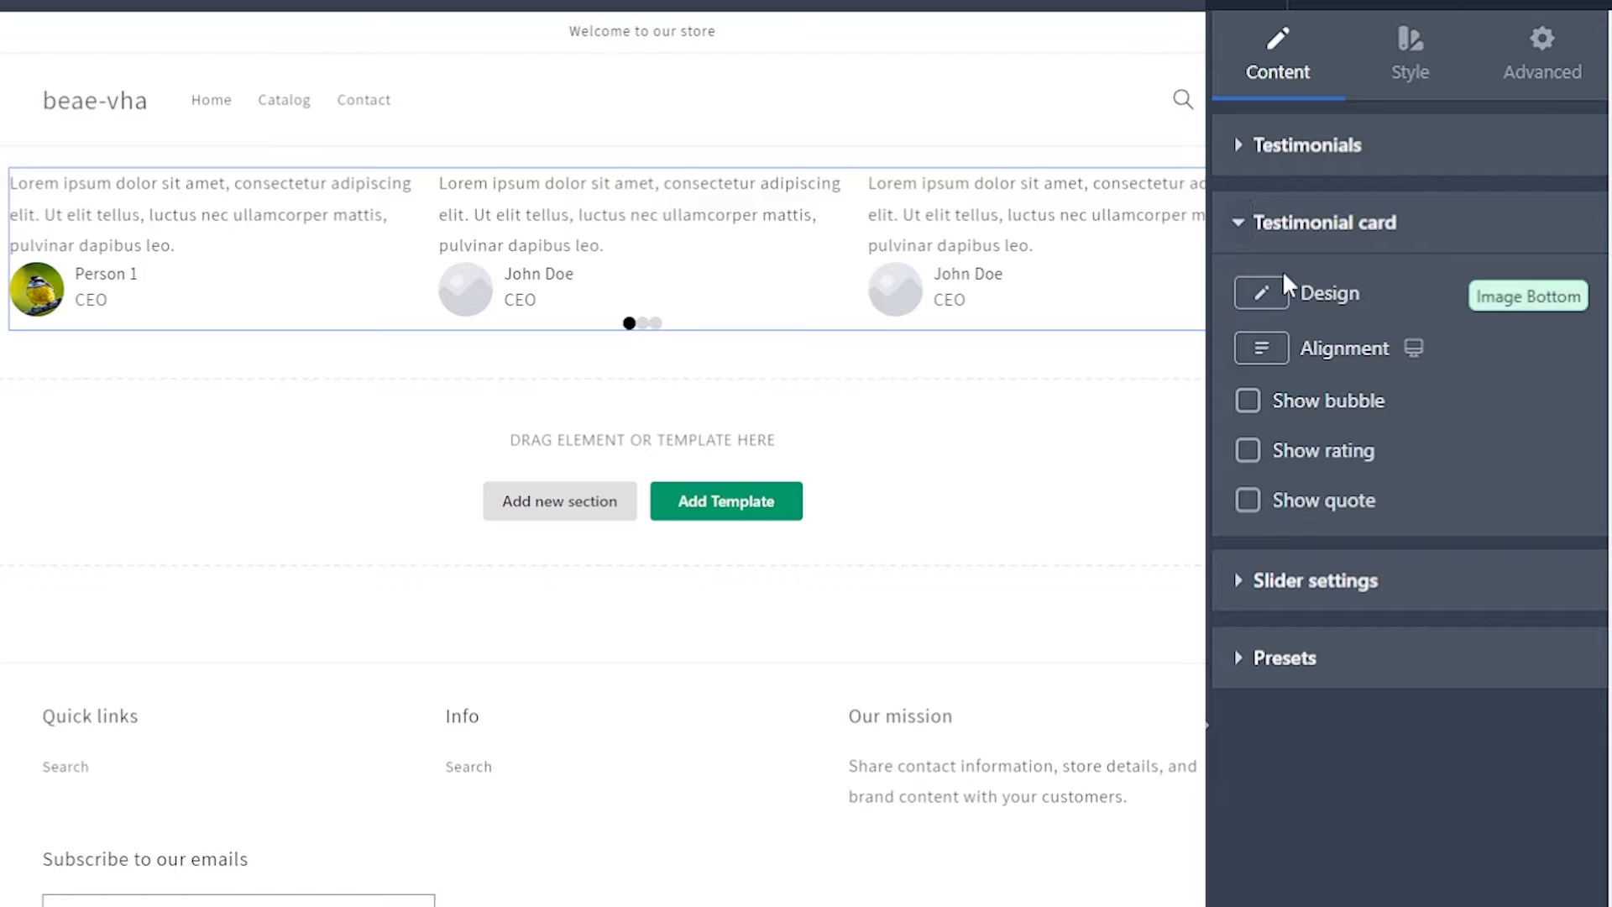
left_click(1263, 304)
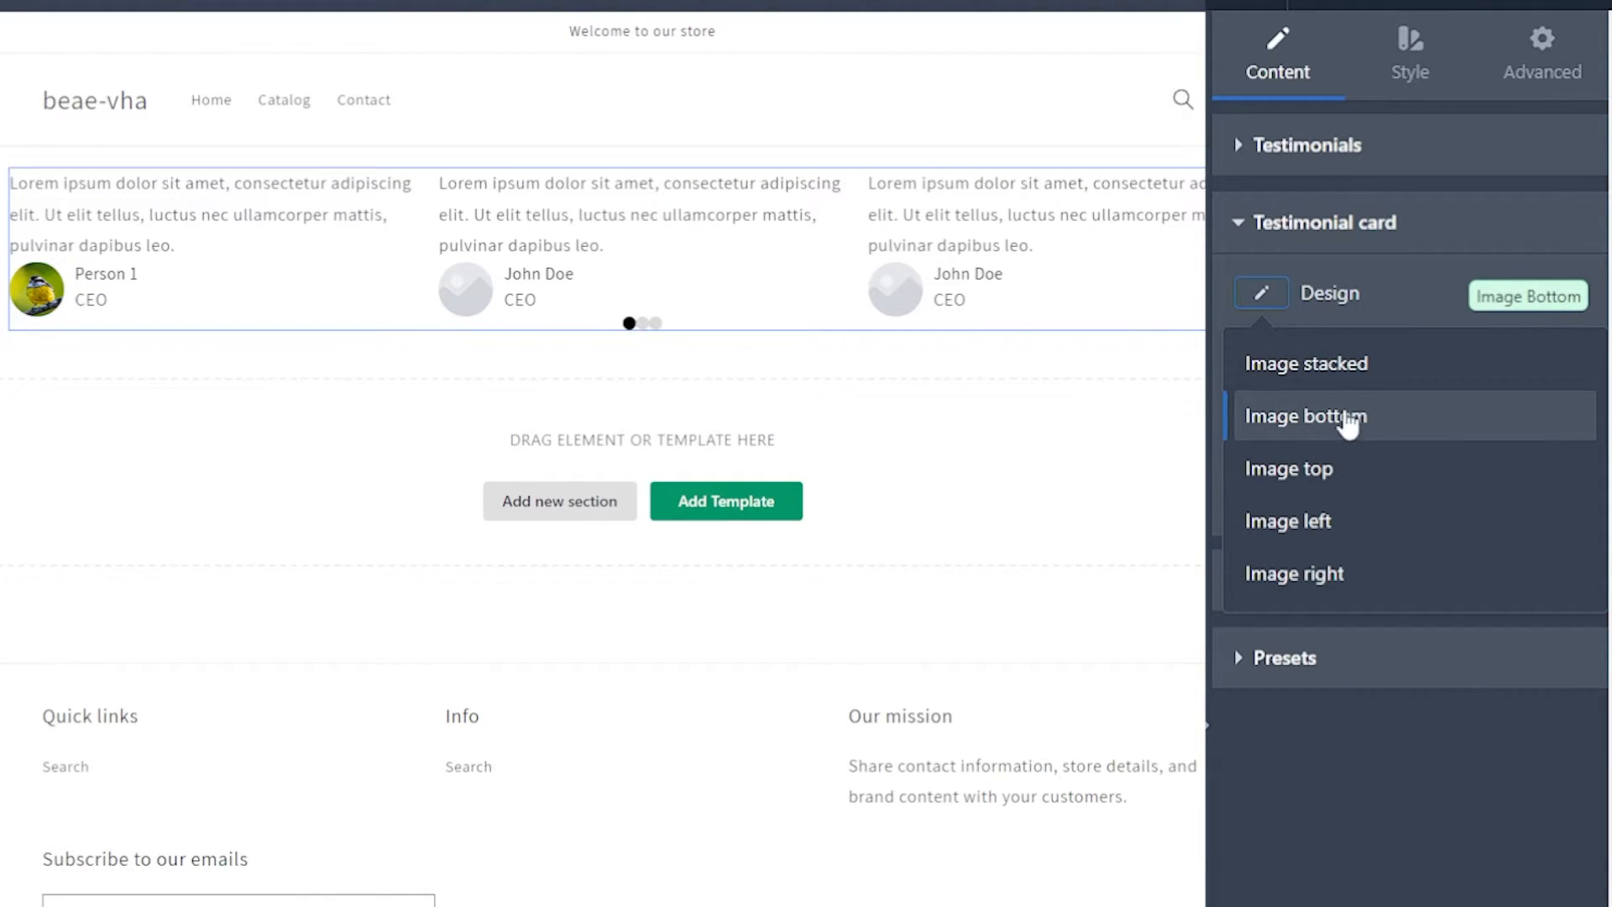
left_click(1325, 369)
left_click(1270, 301)
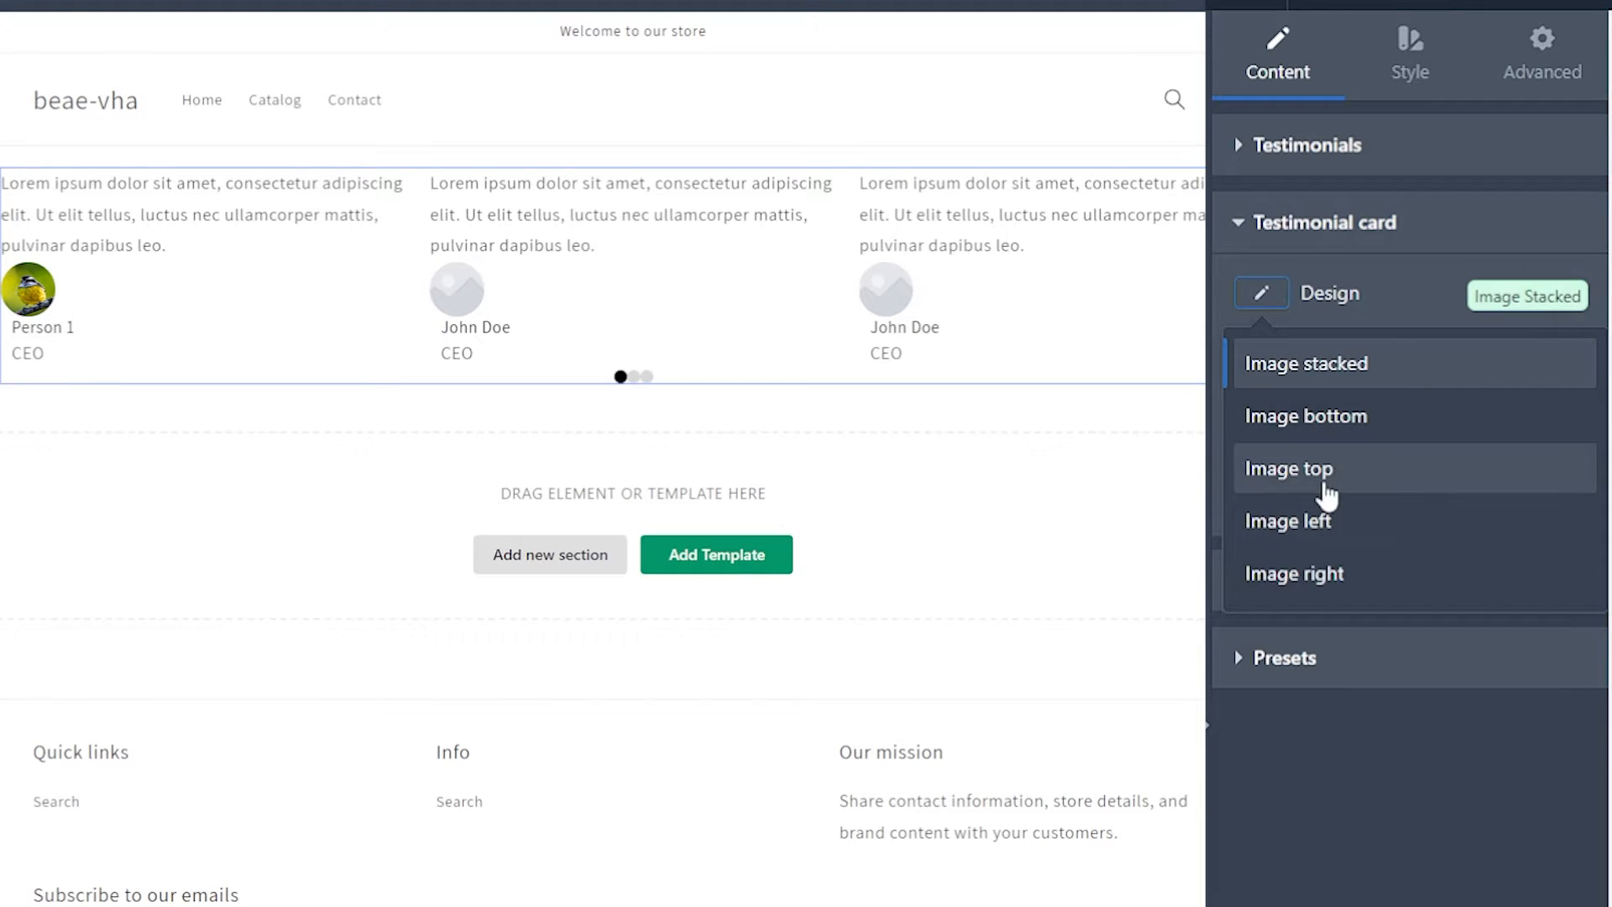
left_click(1326, 495)
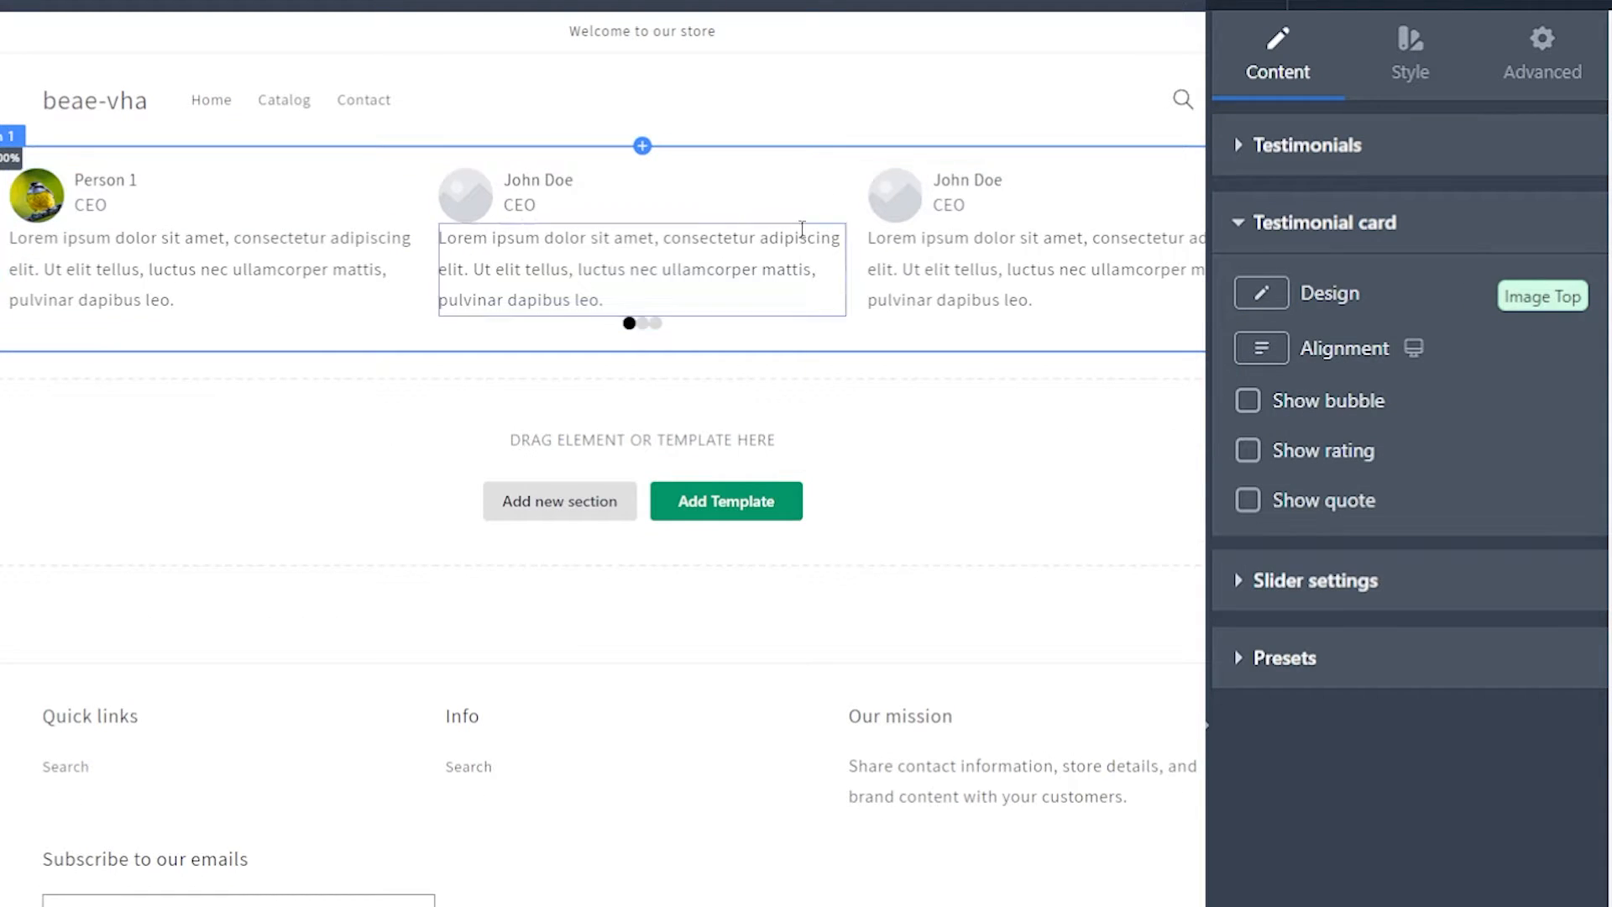
left_click(1262, 296)
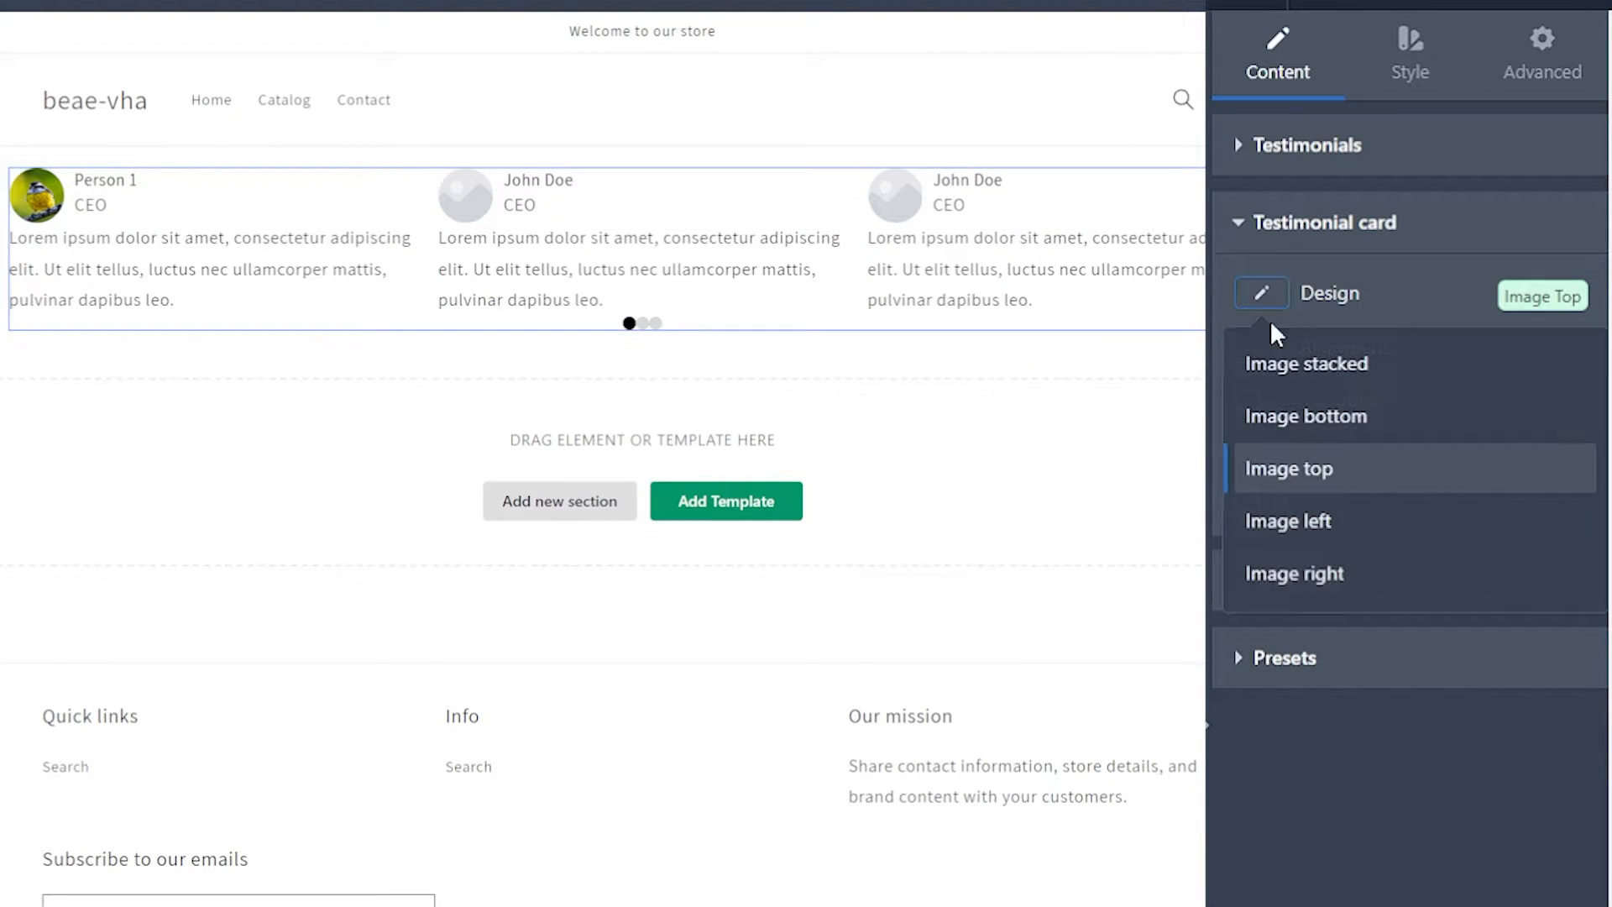
left_click(1335, 574)
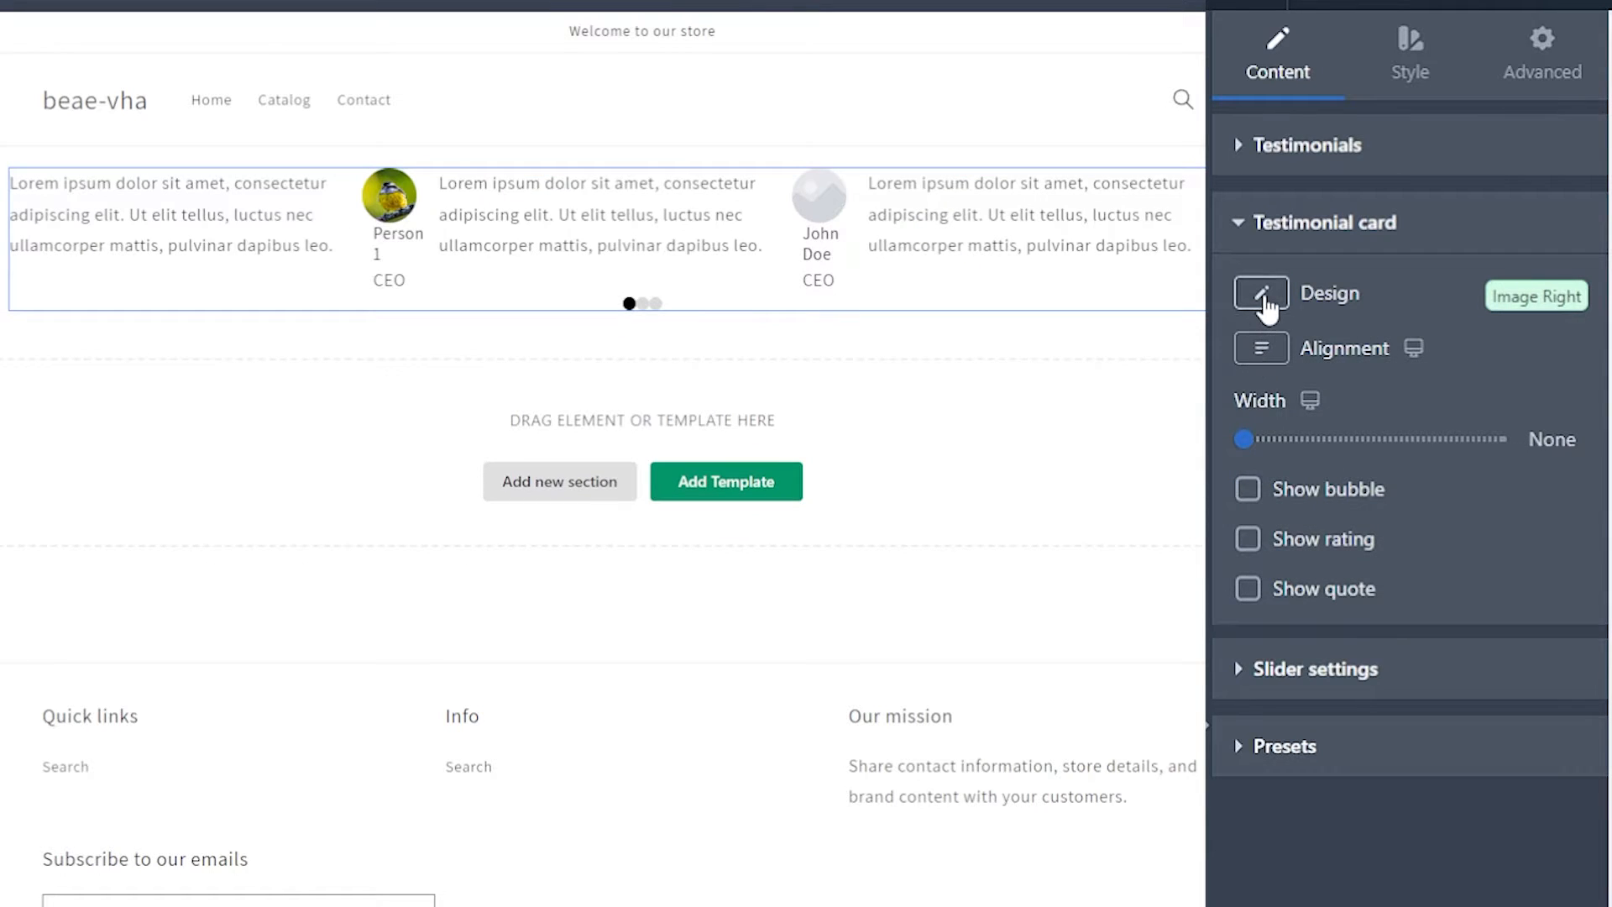
left_click(1254, 290)
left_click(1356, 522)
Step: Set the testimonial card's alignment to centre
left_click(1263, 351)
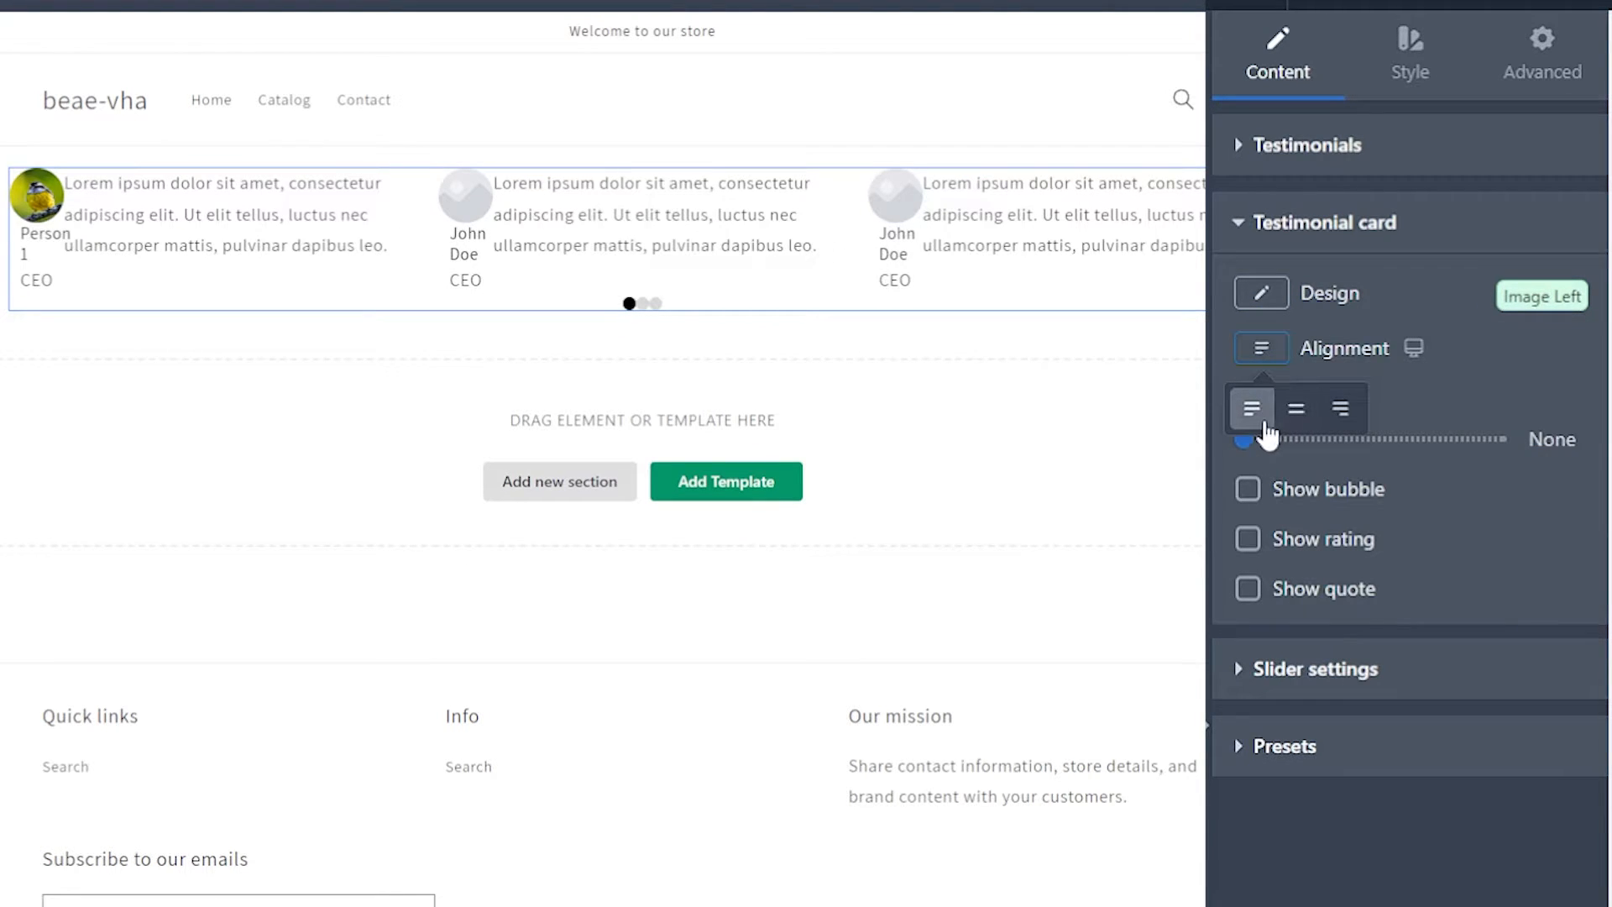
left_click(1298, 413)
left_click(1273, 351)
left_click(1341, 414)
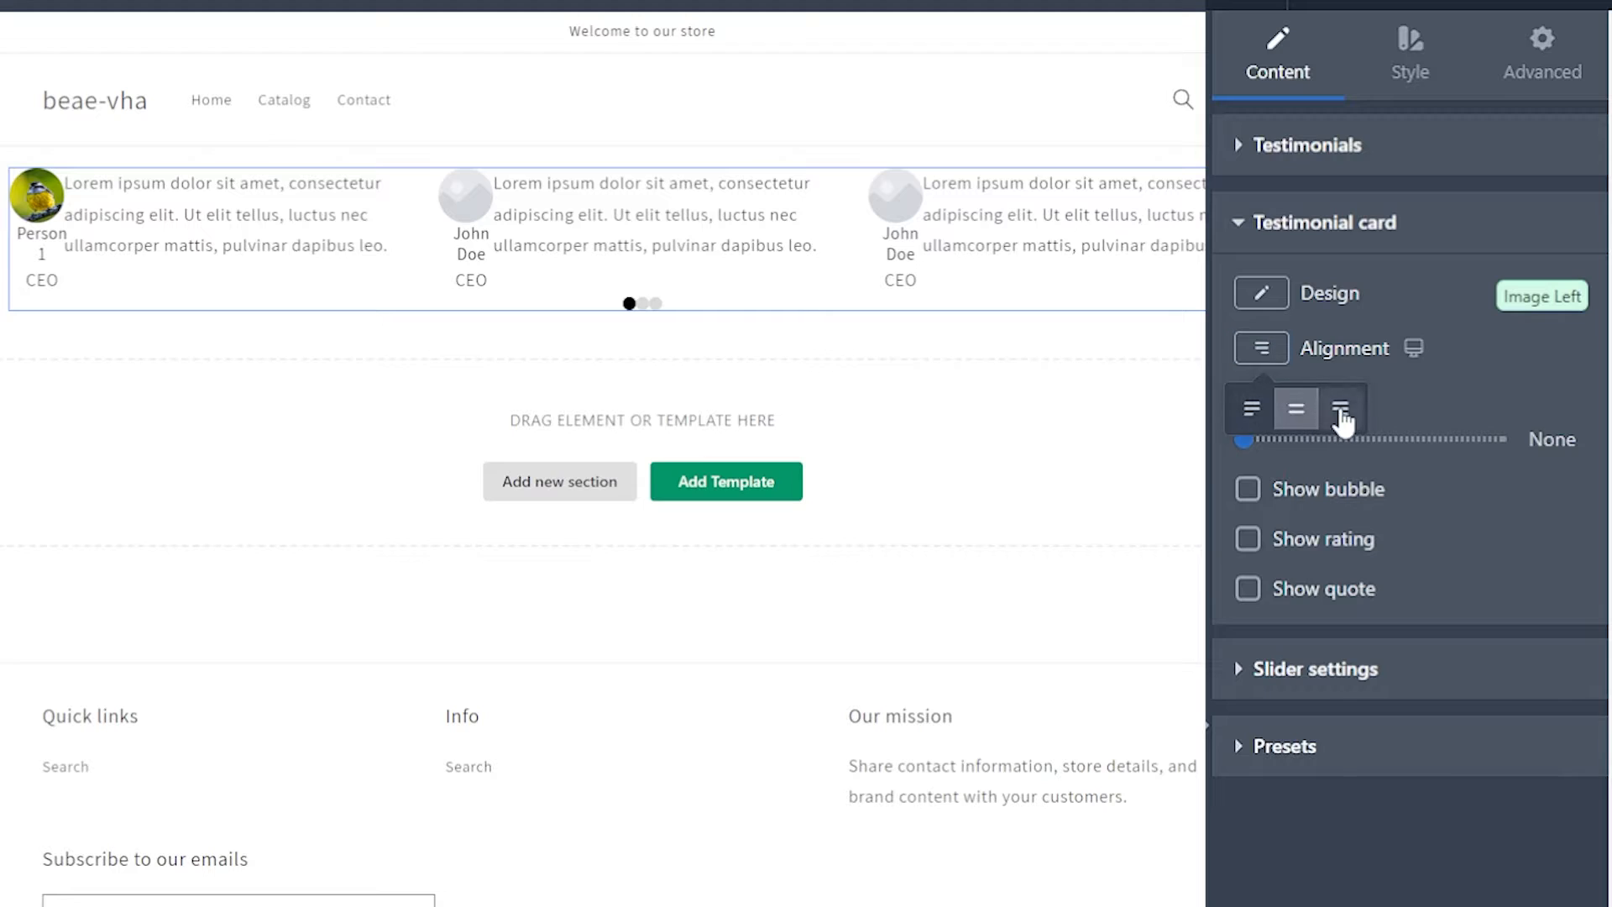
Step: Set the testimonial card's width to 100px and show the bubble around the testimonial text
left_click(1247, 438)
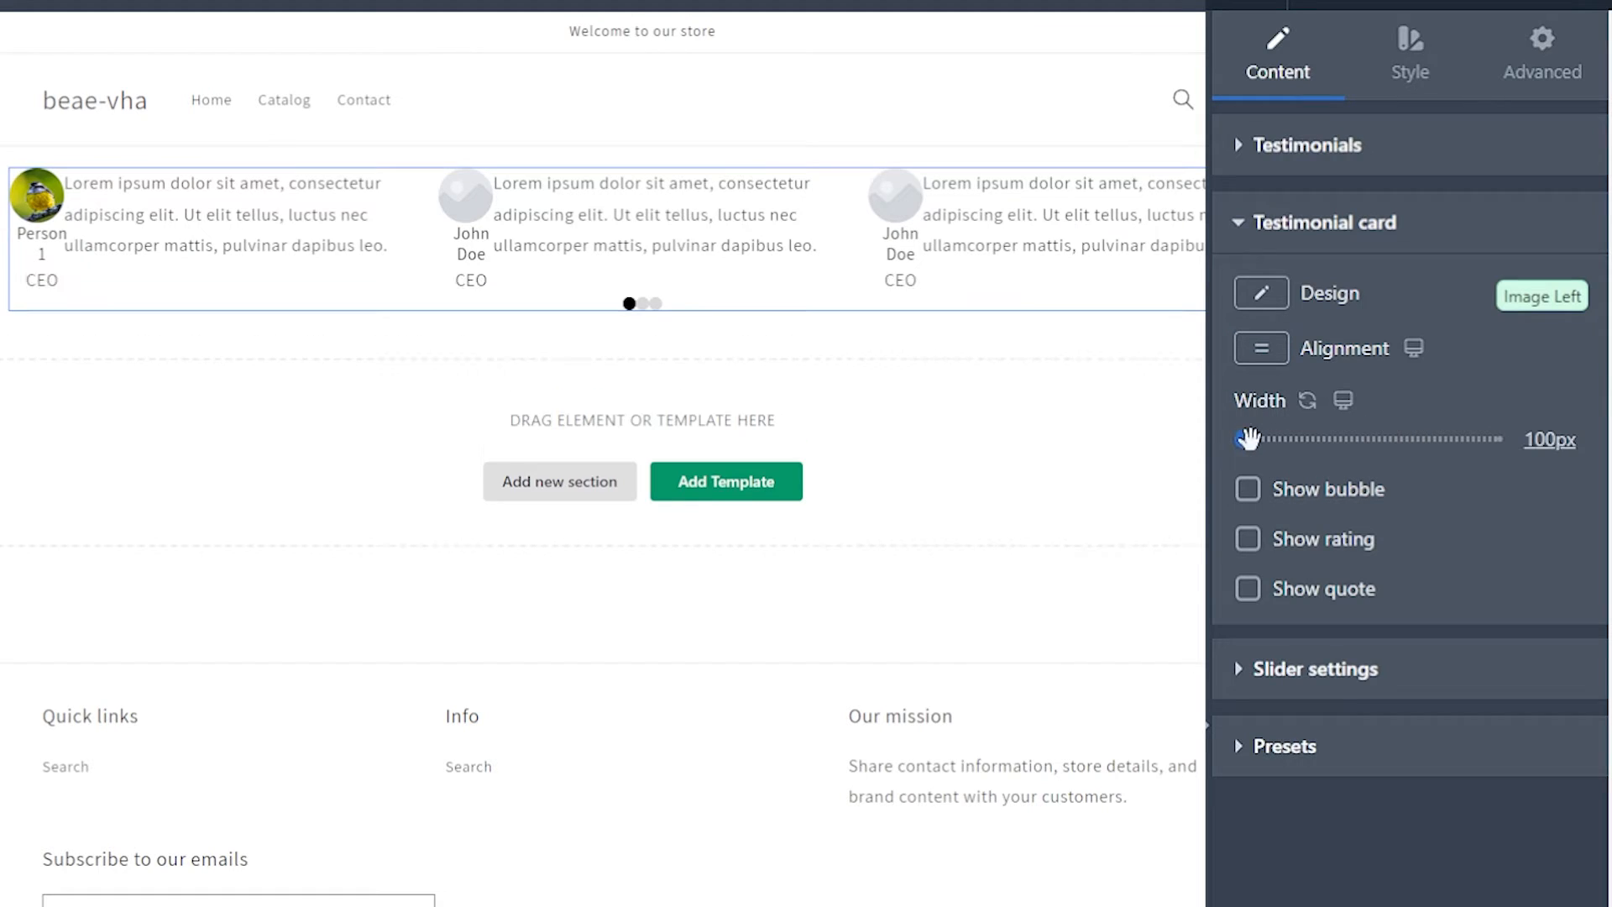
mouse_move(1248, 438)
left_mouse_down()
mouse_move(1272, 438)
mouse_move(1242, 439)
left_mouse_up()
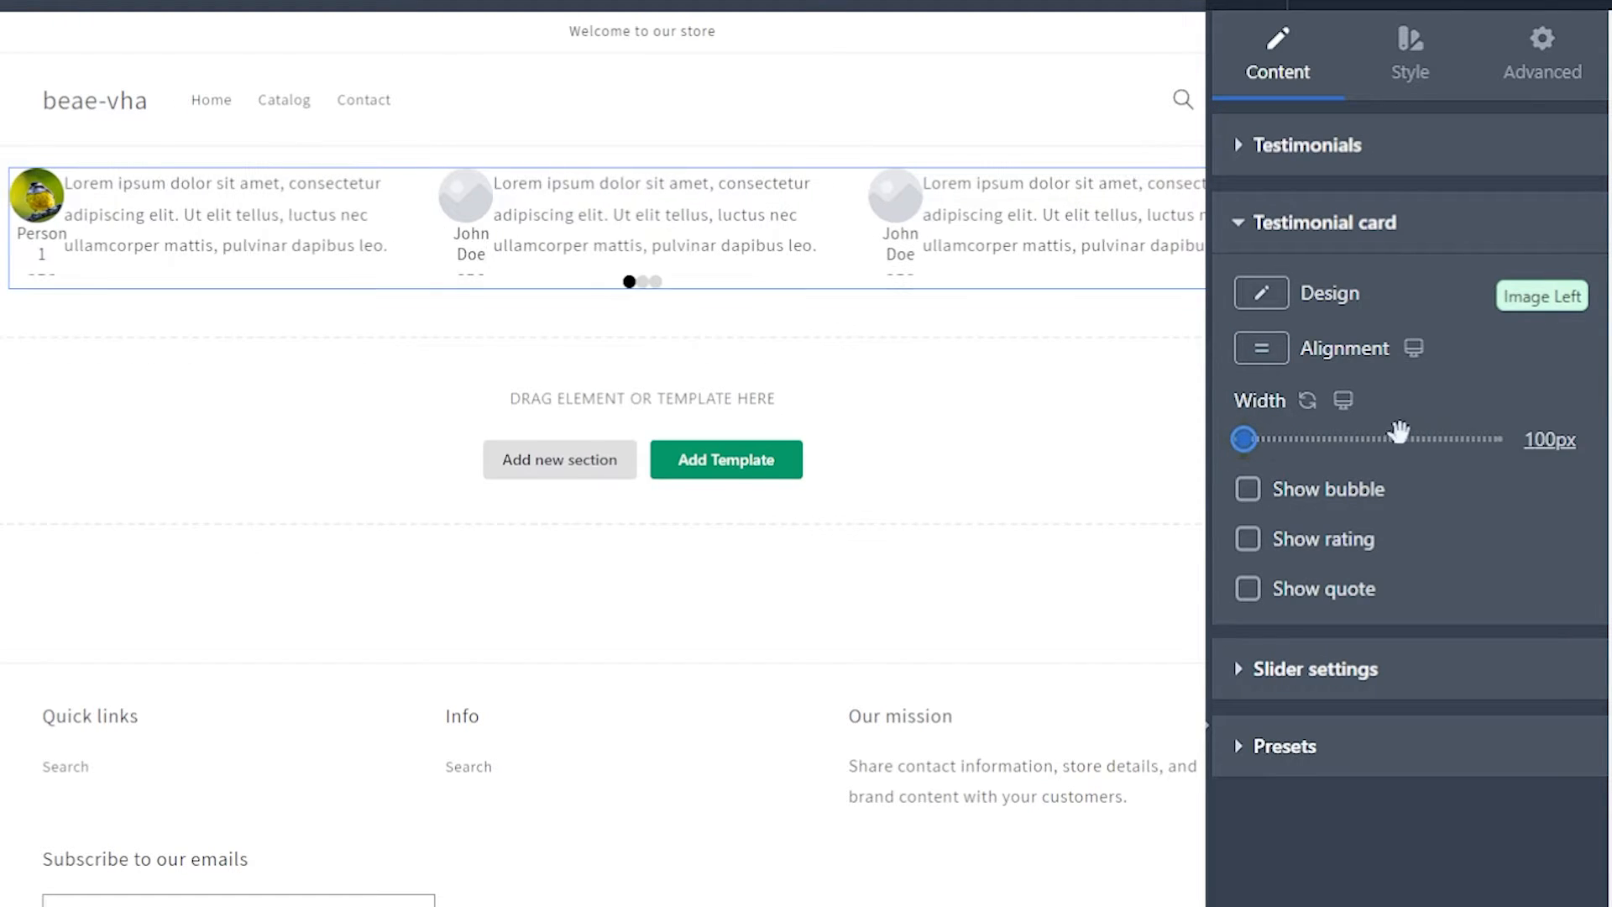
left_click(1249, 489)
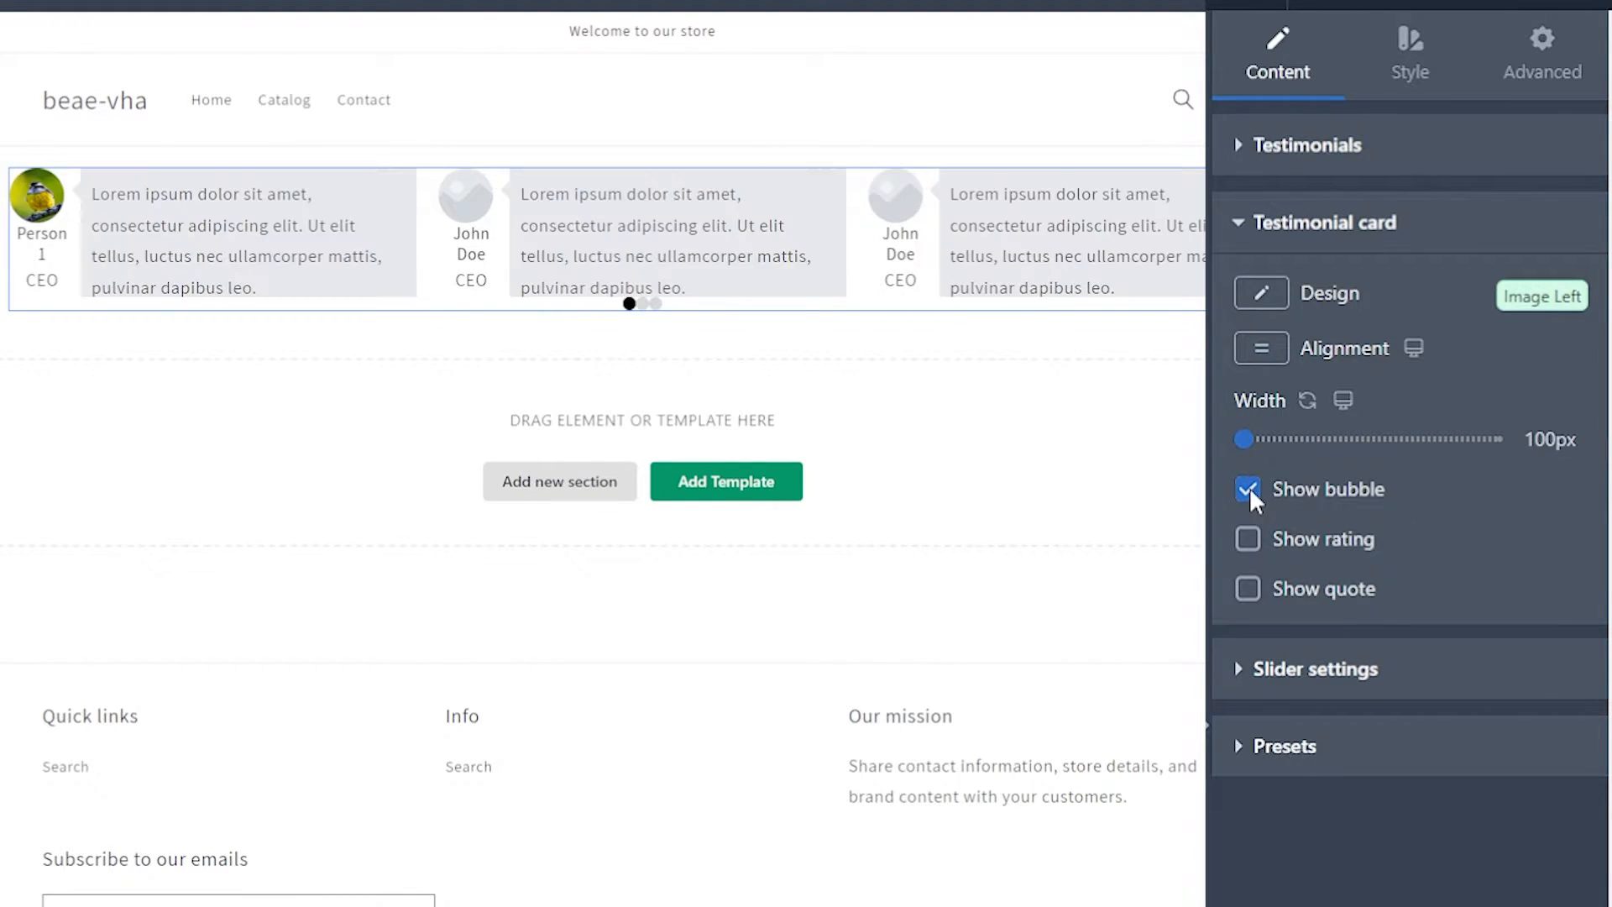
Step: Toggle the testimonial card's bubble off and back on, and show its star rating and quote icon
left_click(1249, 489)
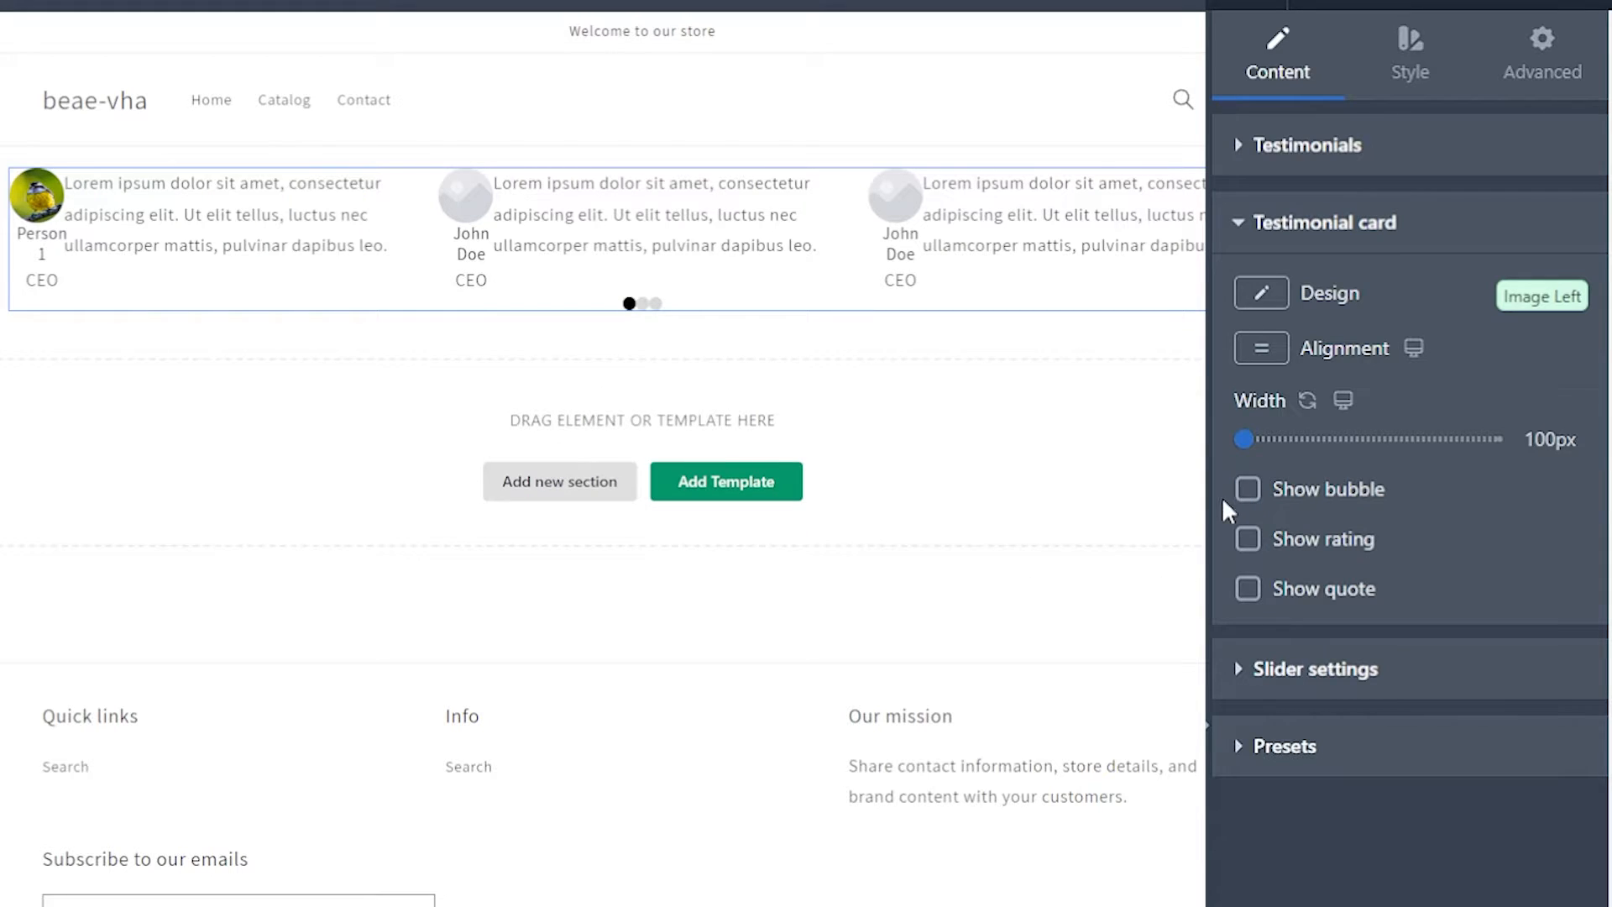
left_click(1248, 489)
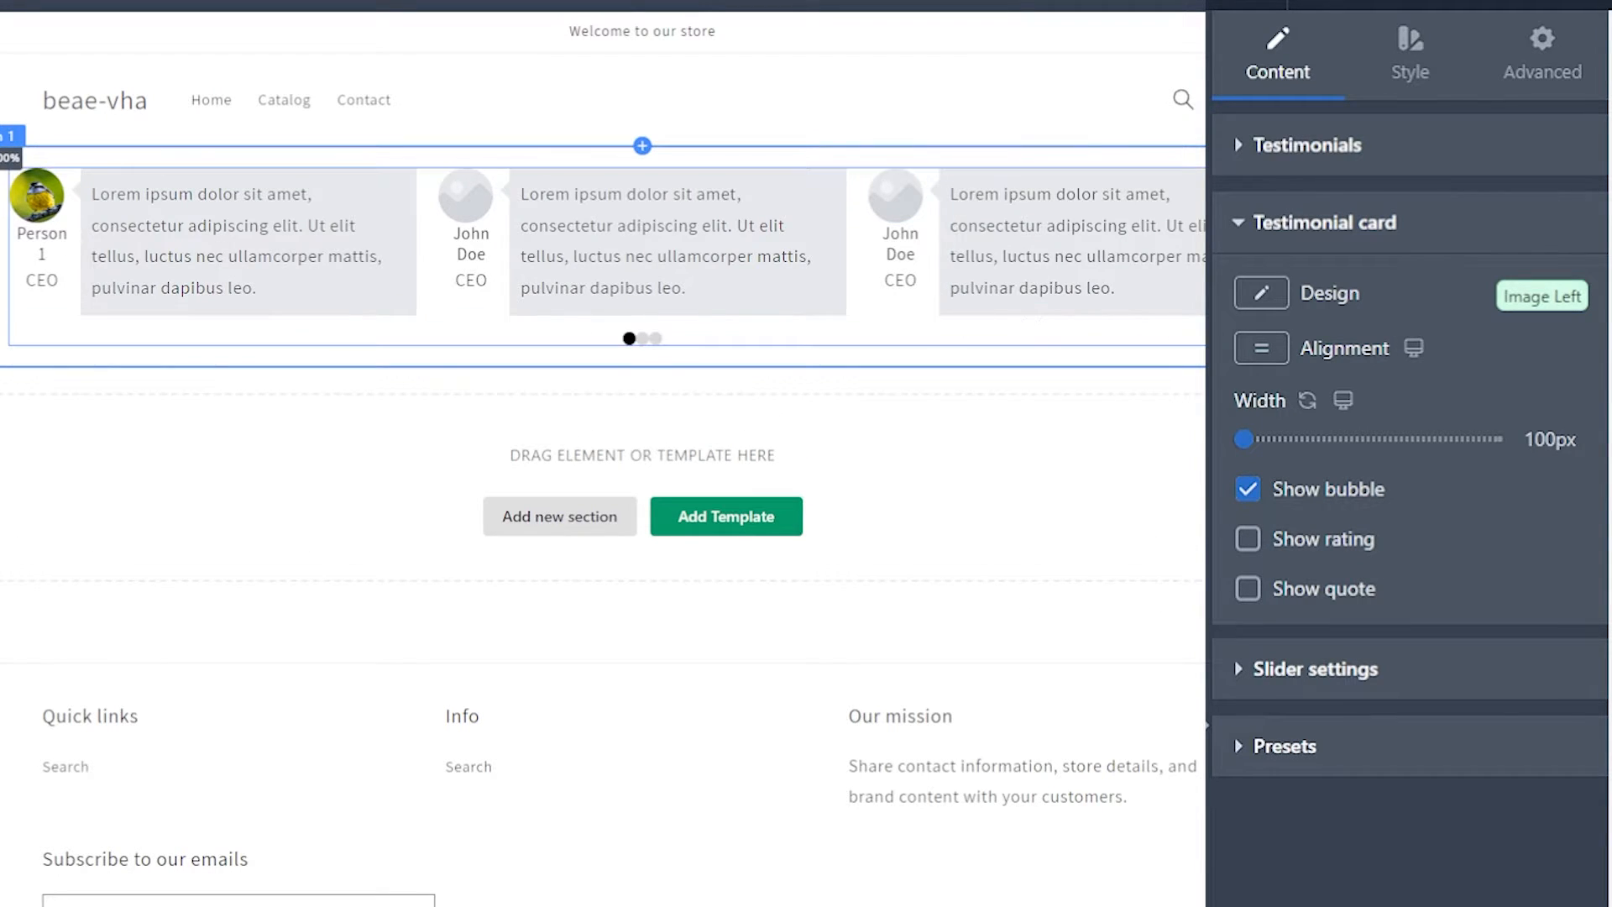
left_click(1248, 539)
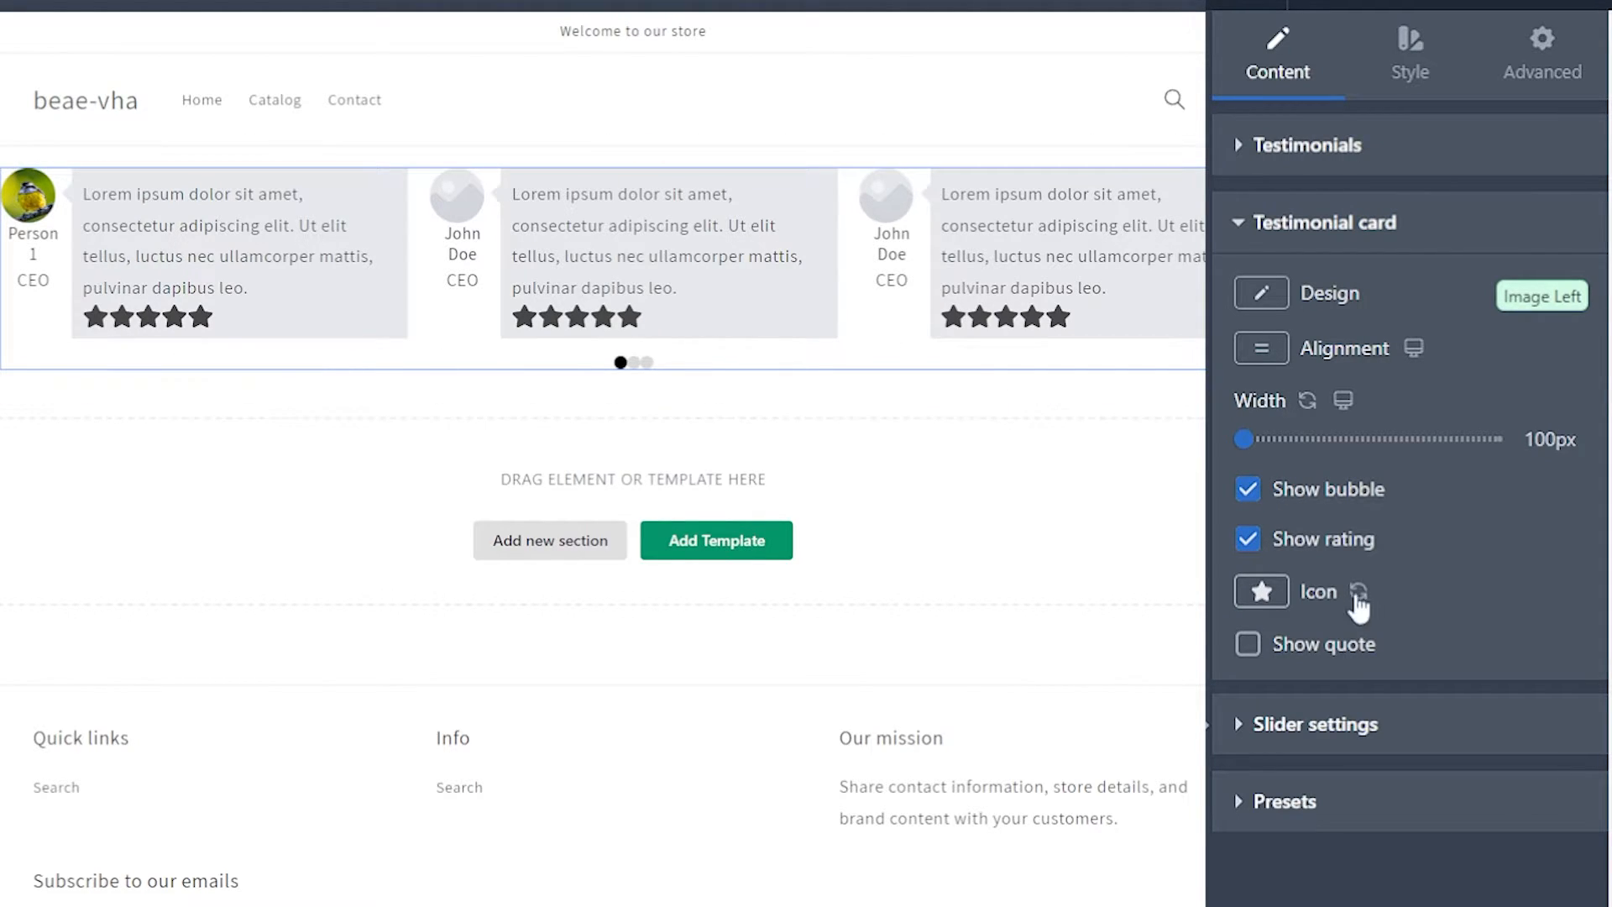
left_click(1255, 648)
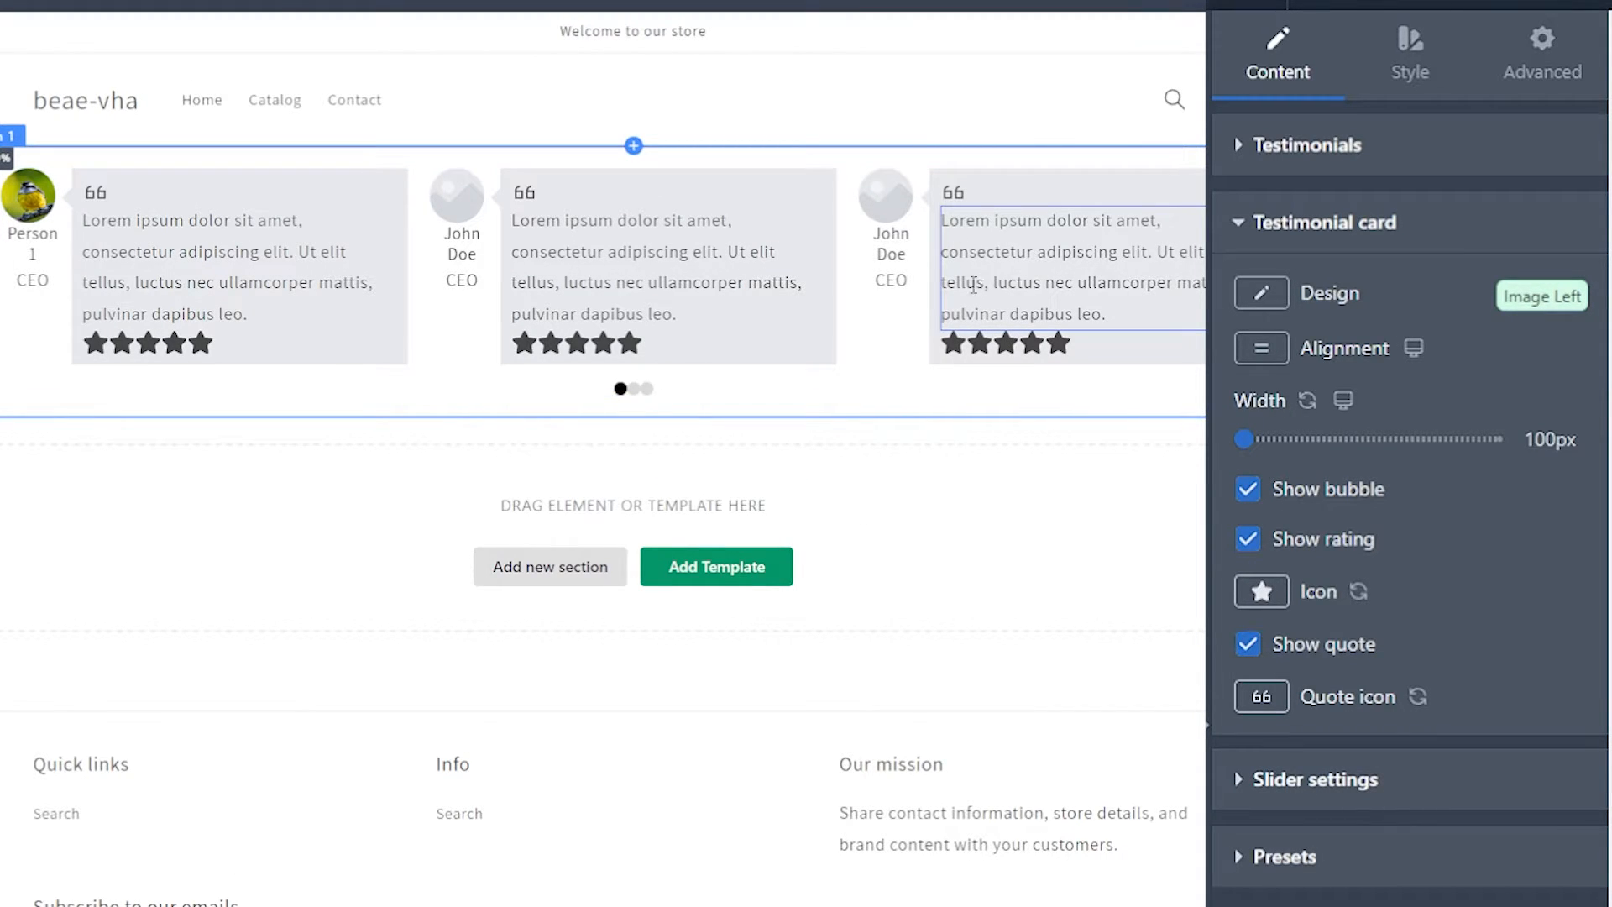
left_click(1257, 242)
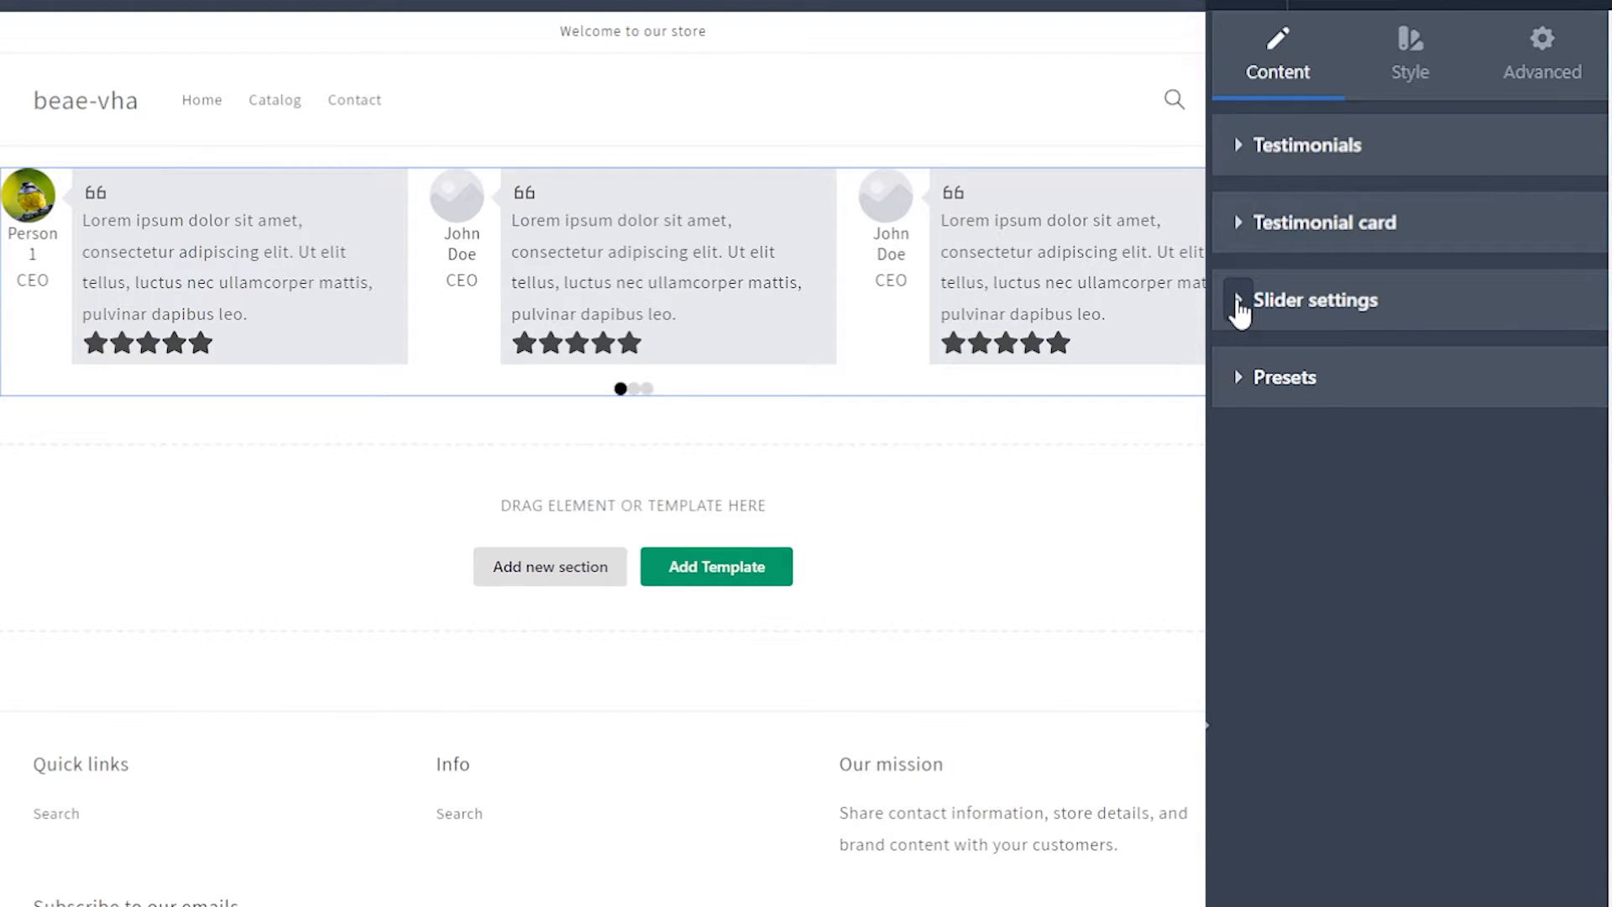
Step: Turn off the slider's infinite loop and page through to its last slide
left_click(1239, 304)
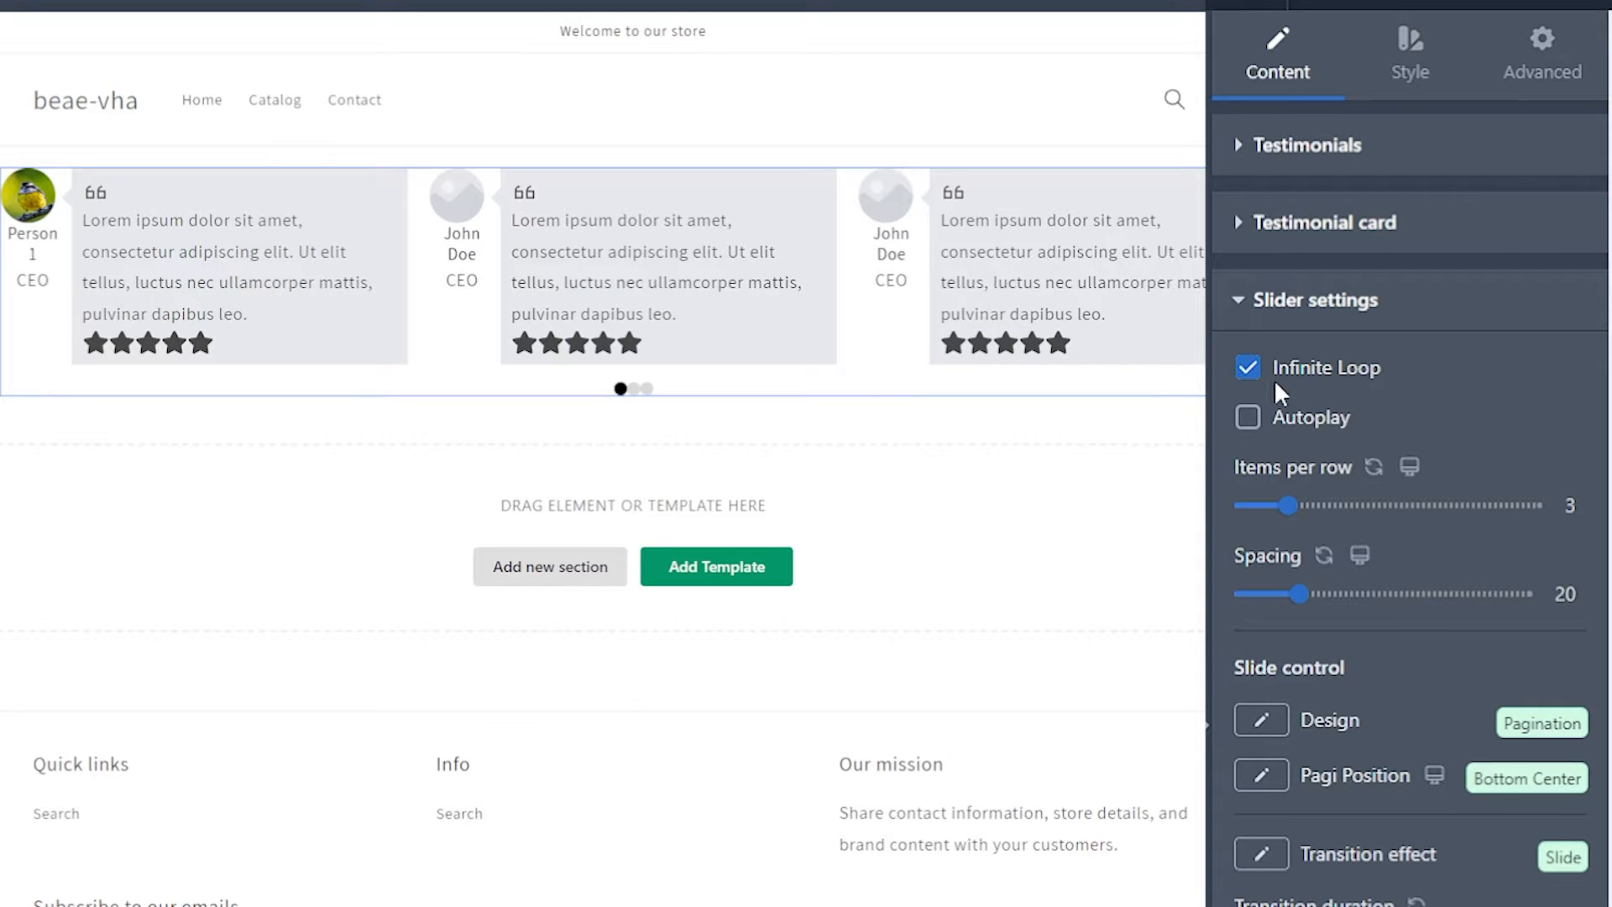
left_click(1249, 367)
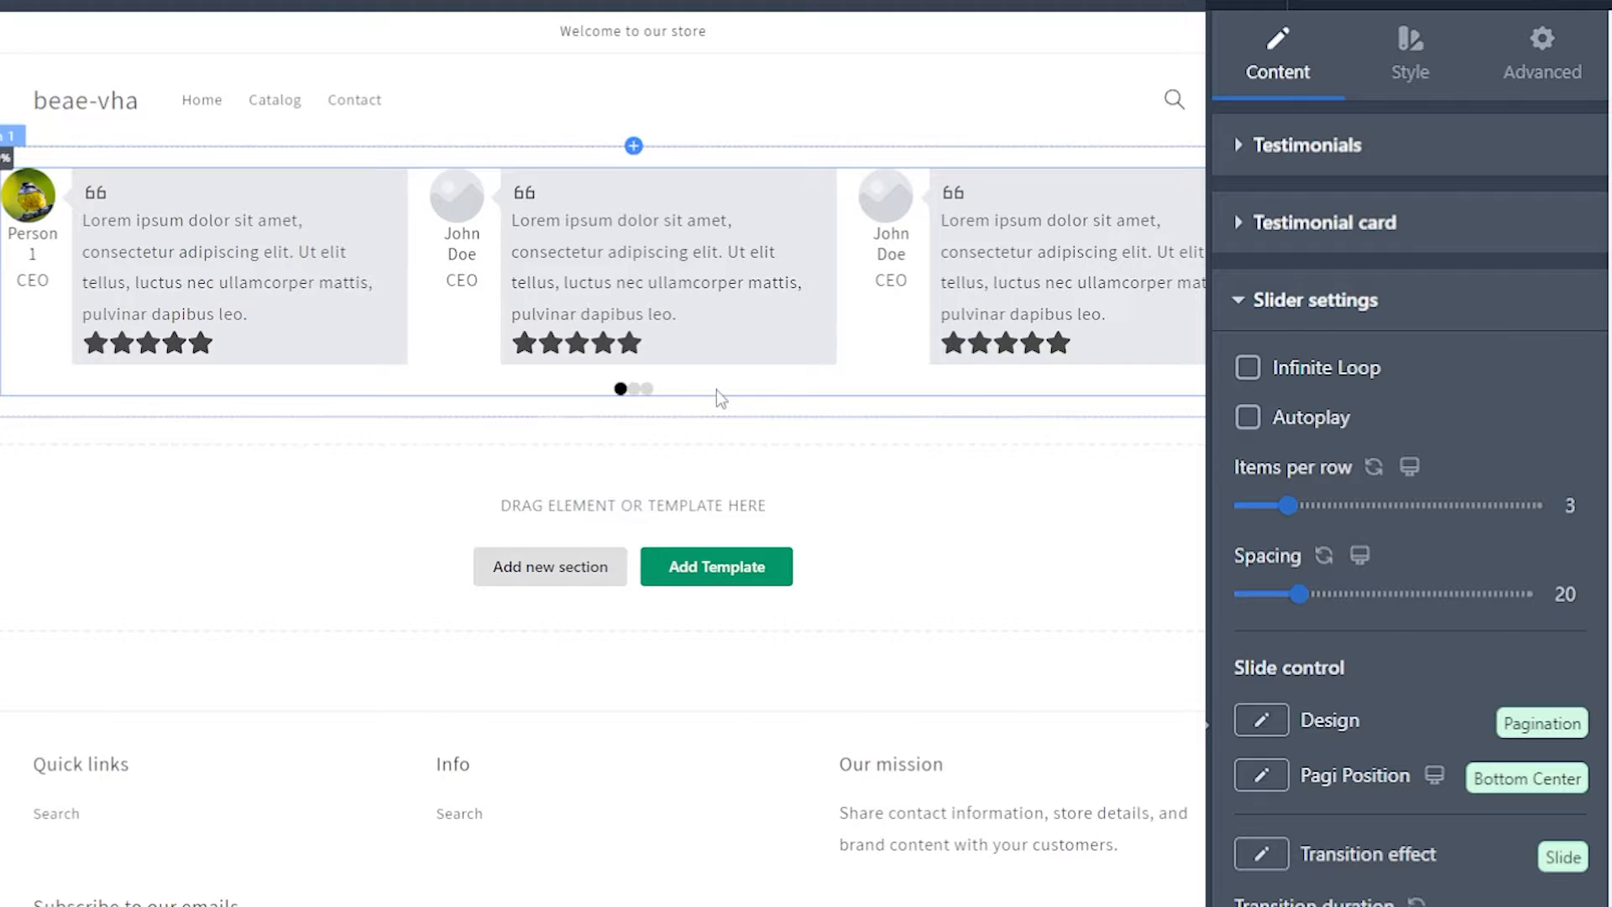
left_click(634, 391)
left_click(647, 391)
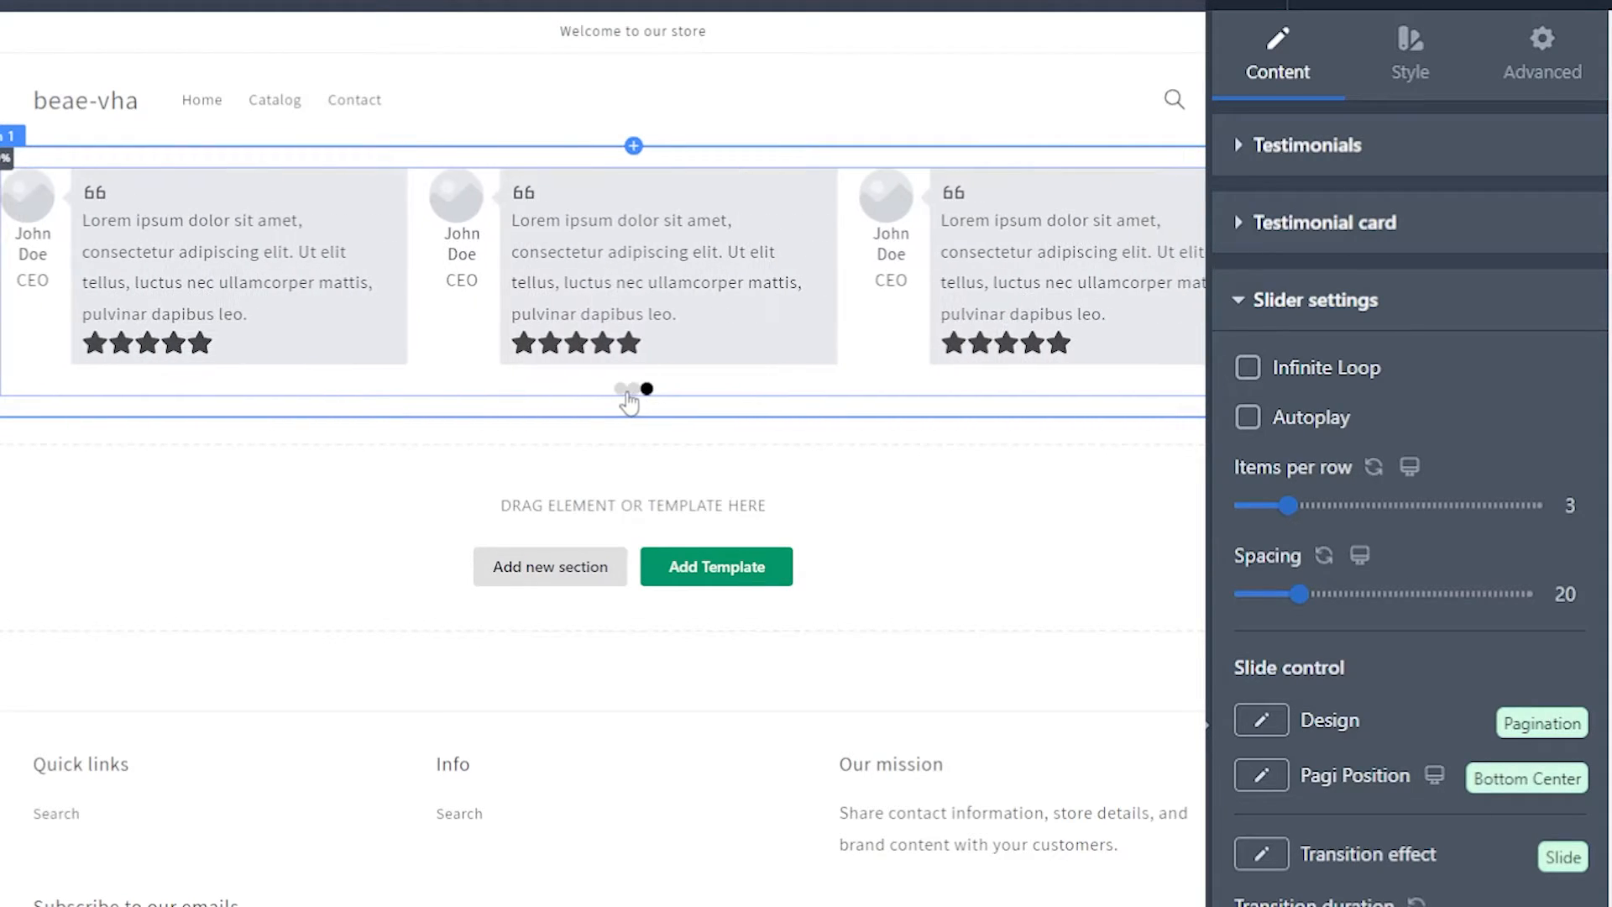
Step: Turn on autoplay at a speed of 8000 ms, and set 4 items per row with a spacing of 50
left_click(1427, 418)
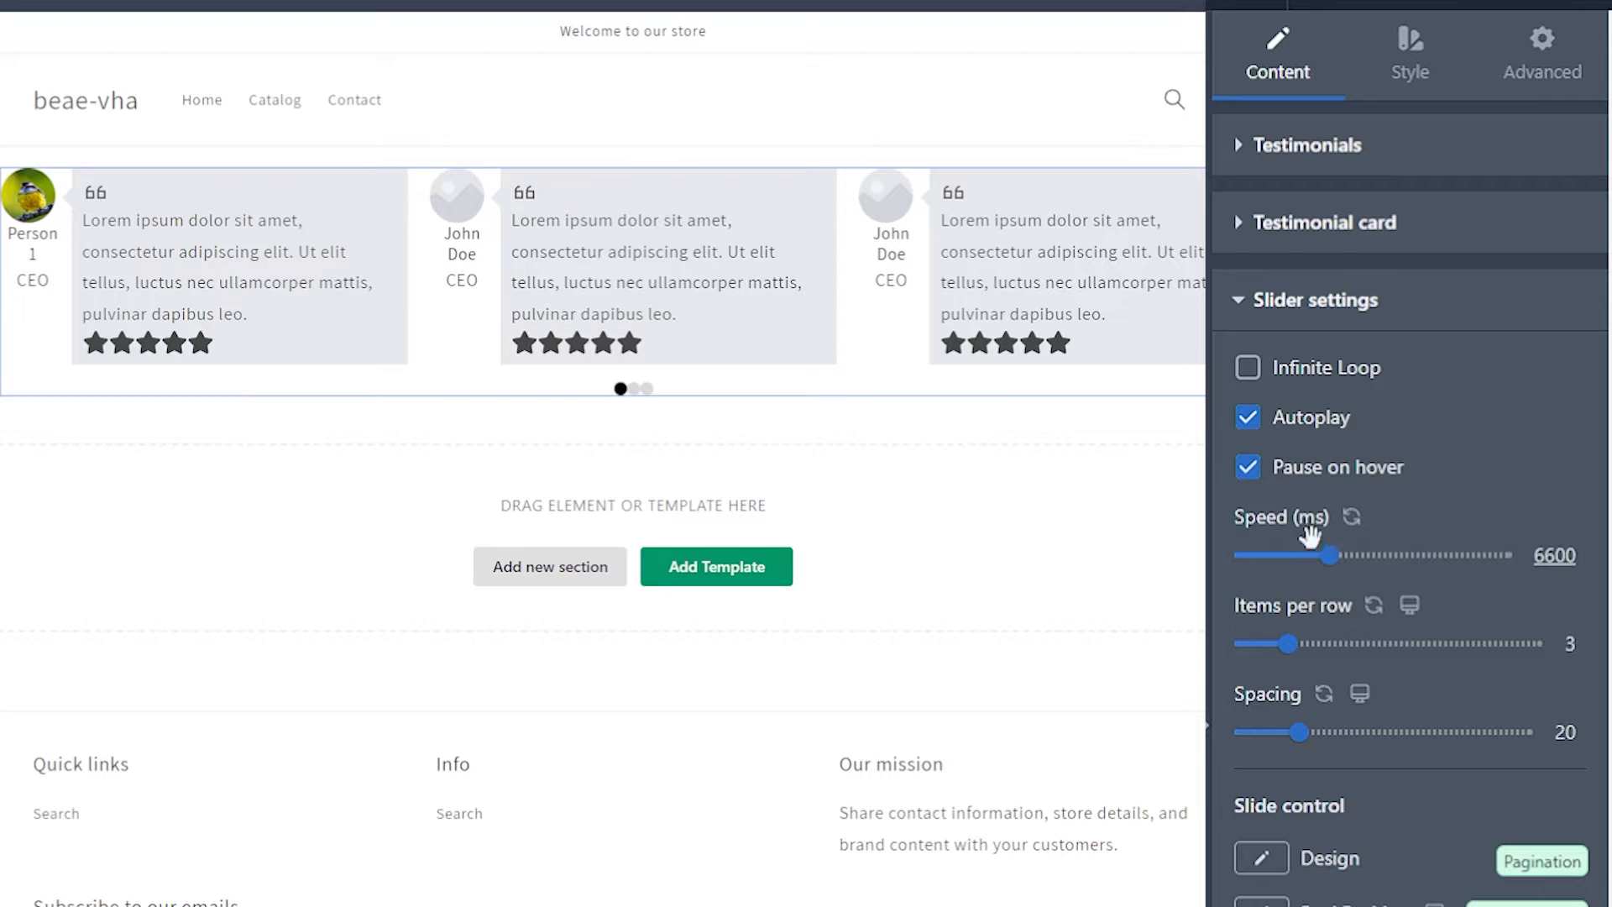
left_click_drag(1329, 554, 1348, 554)
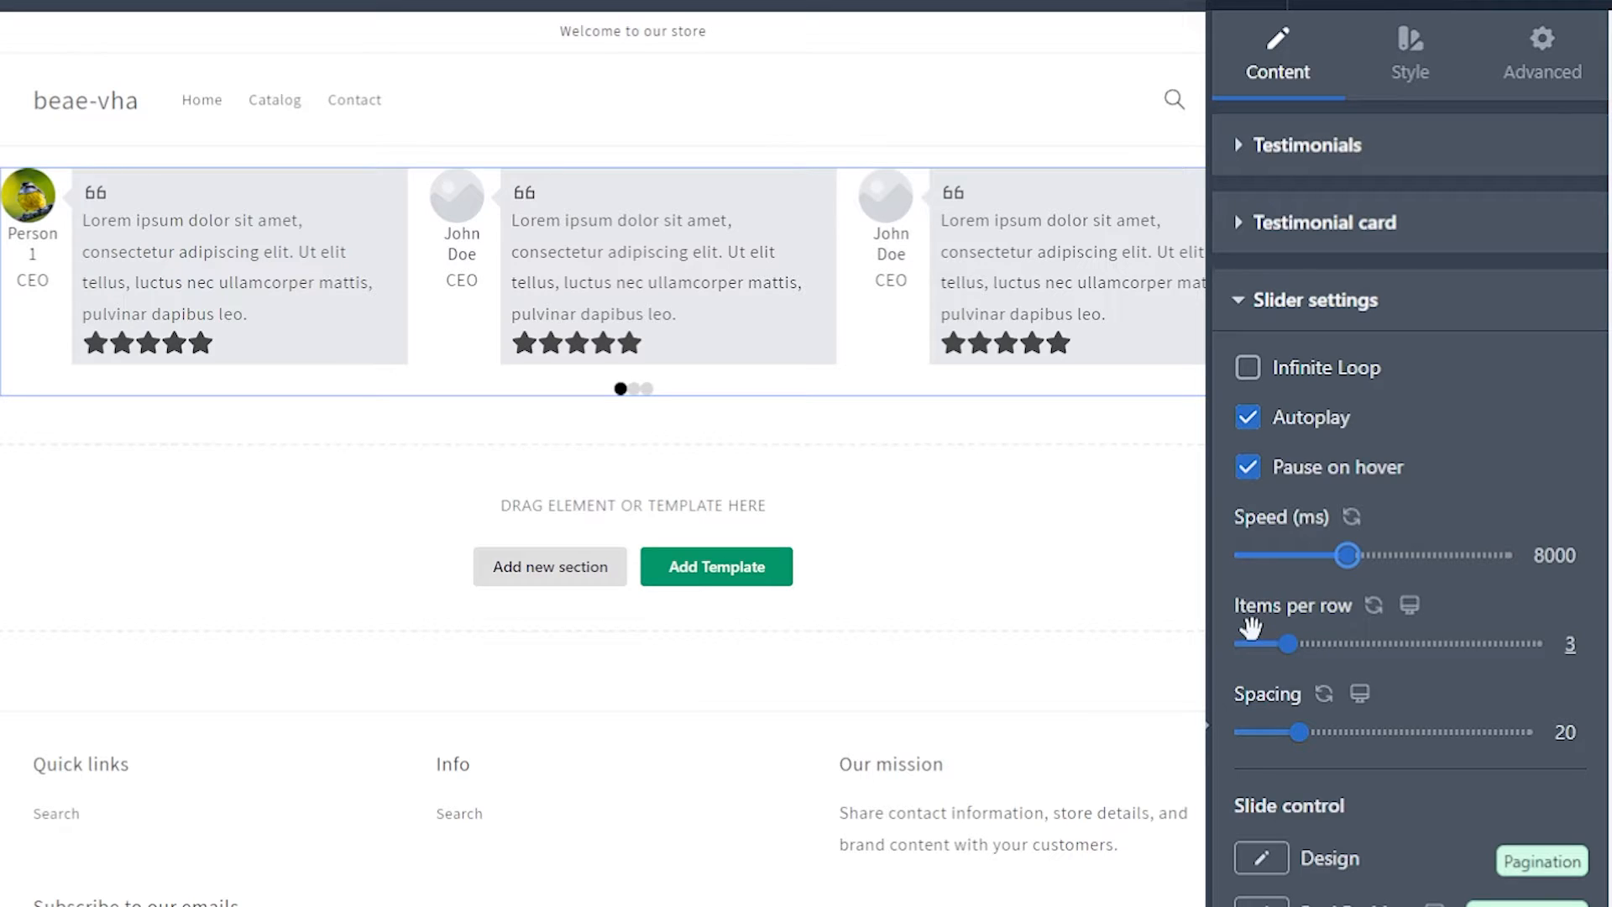
left_click_drag(1287, 643, 1310, 643)
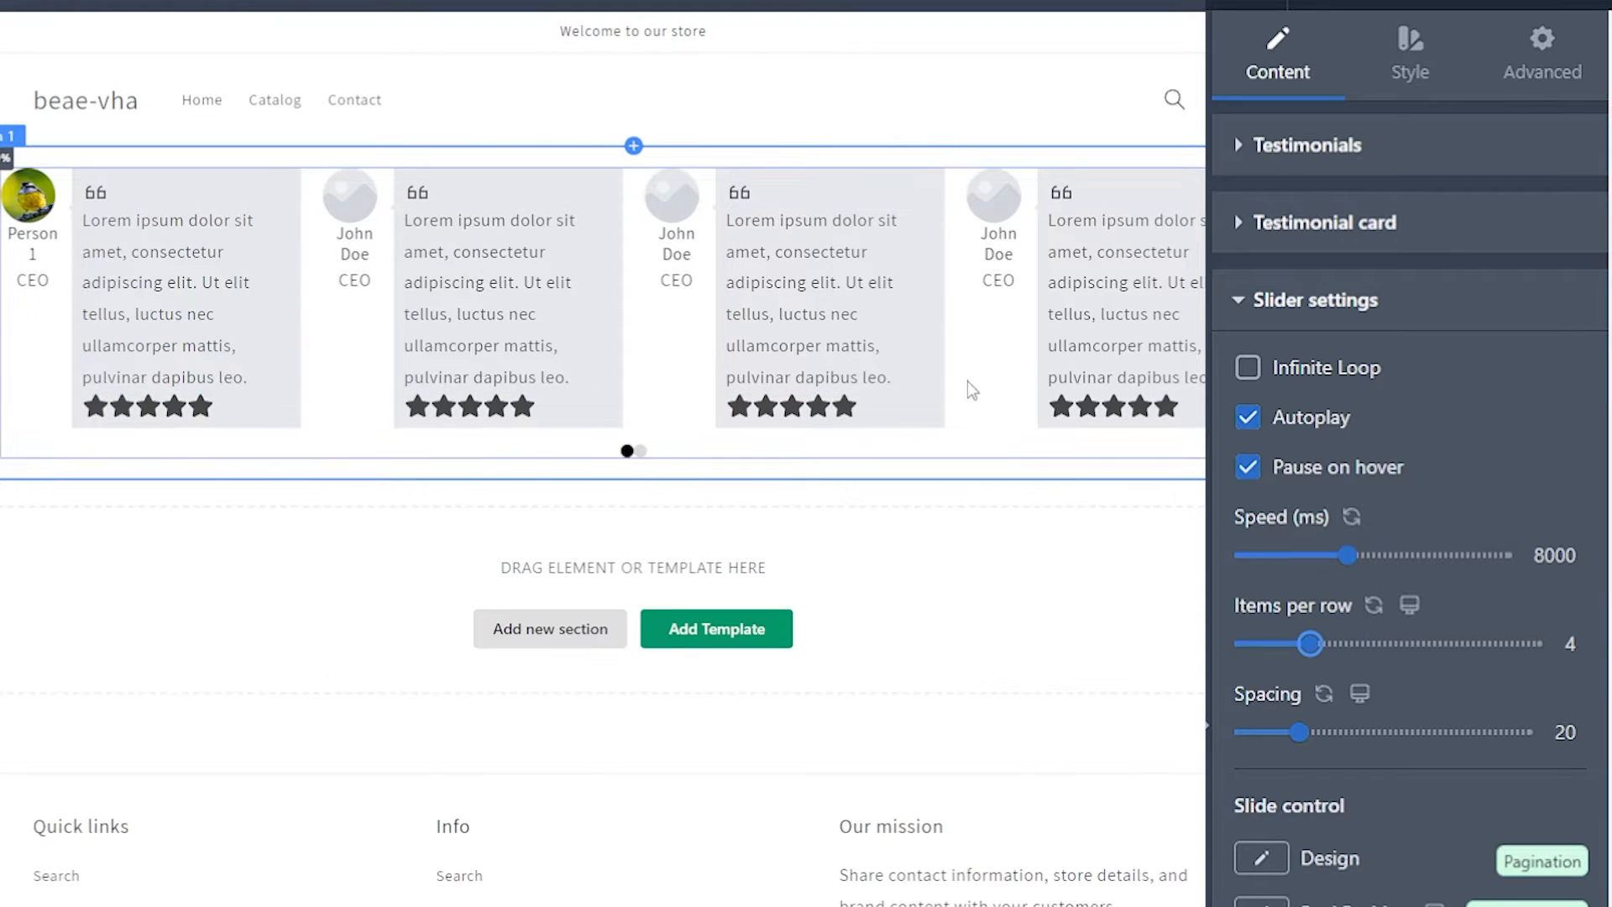
left_click_drag(1299, 732, 1384, 732)
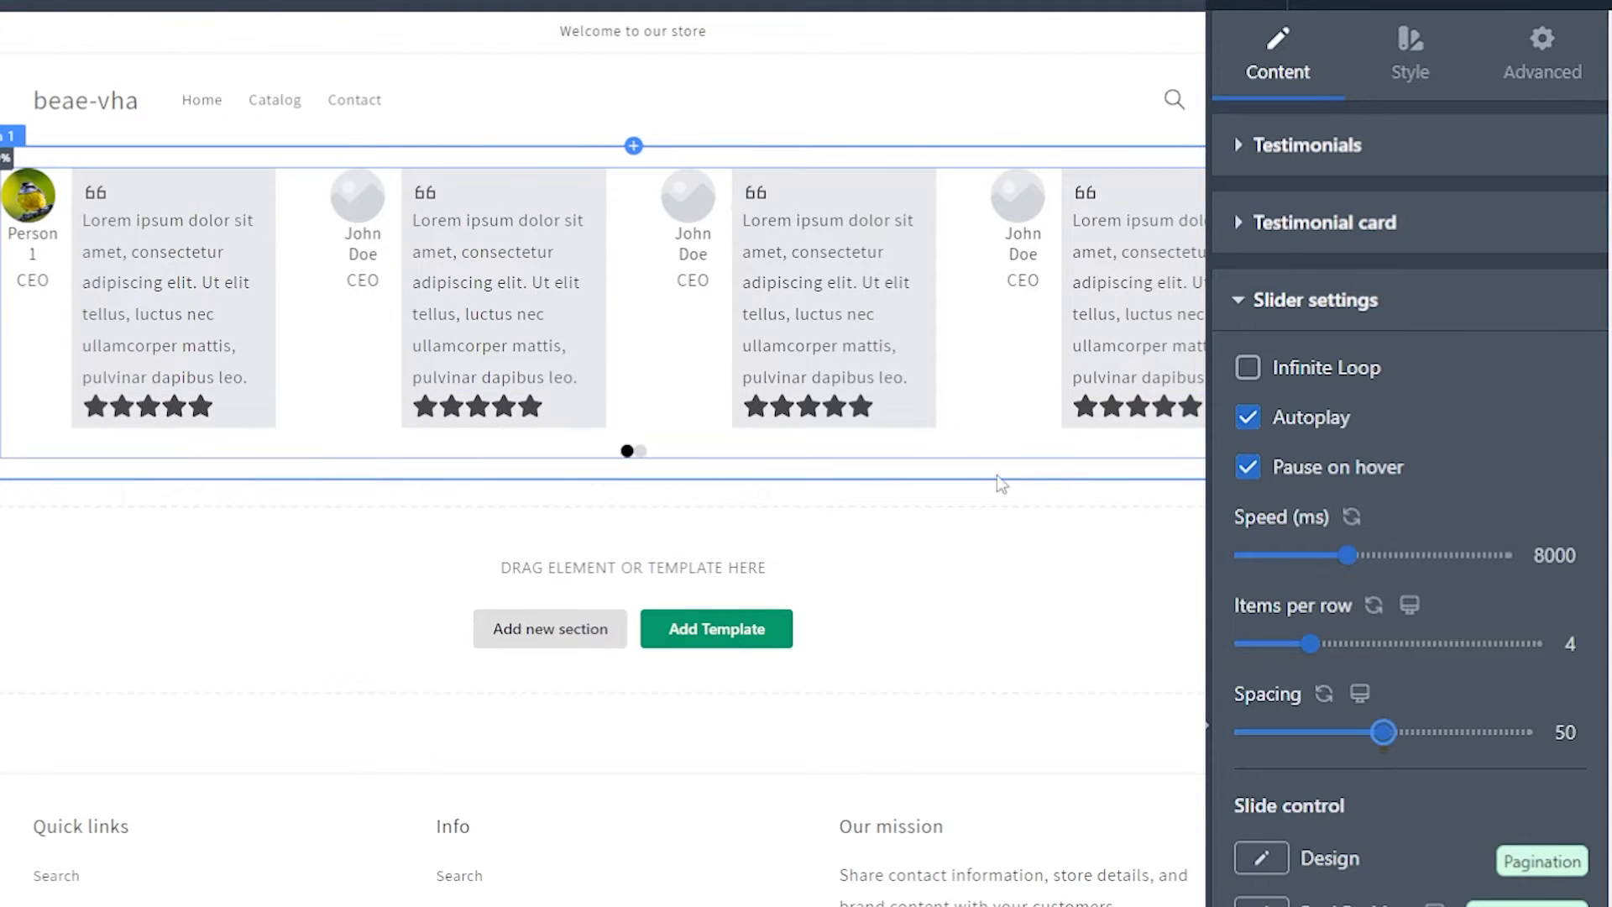
Step: Set the slide control design to Navigation & Pagination Block and preview the slides forward and back with its arrows
scroll(1428, 806, "down", 6)
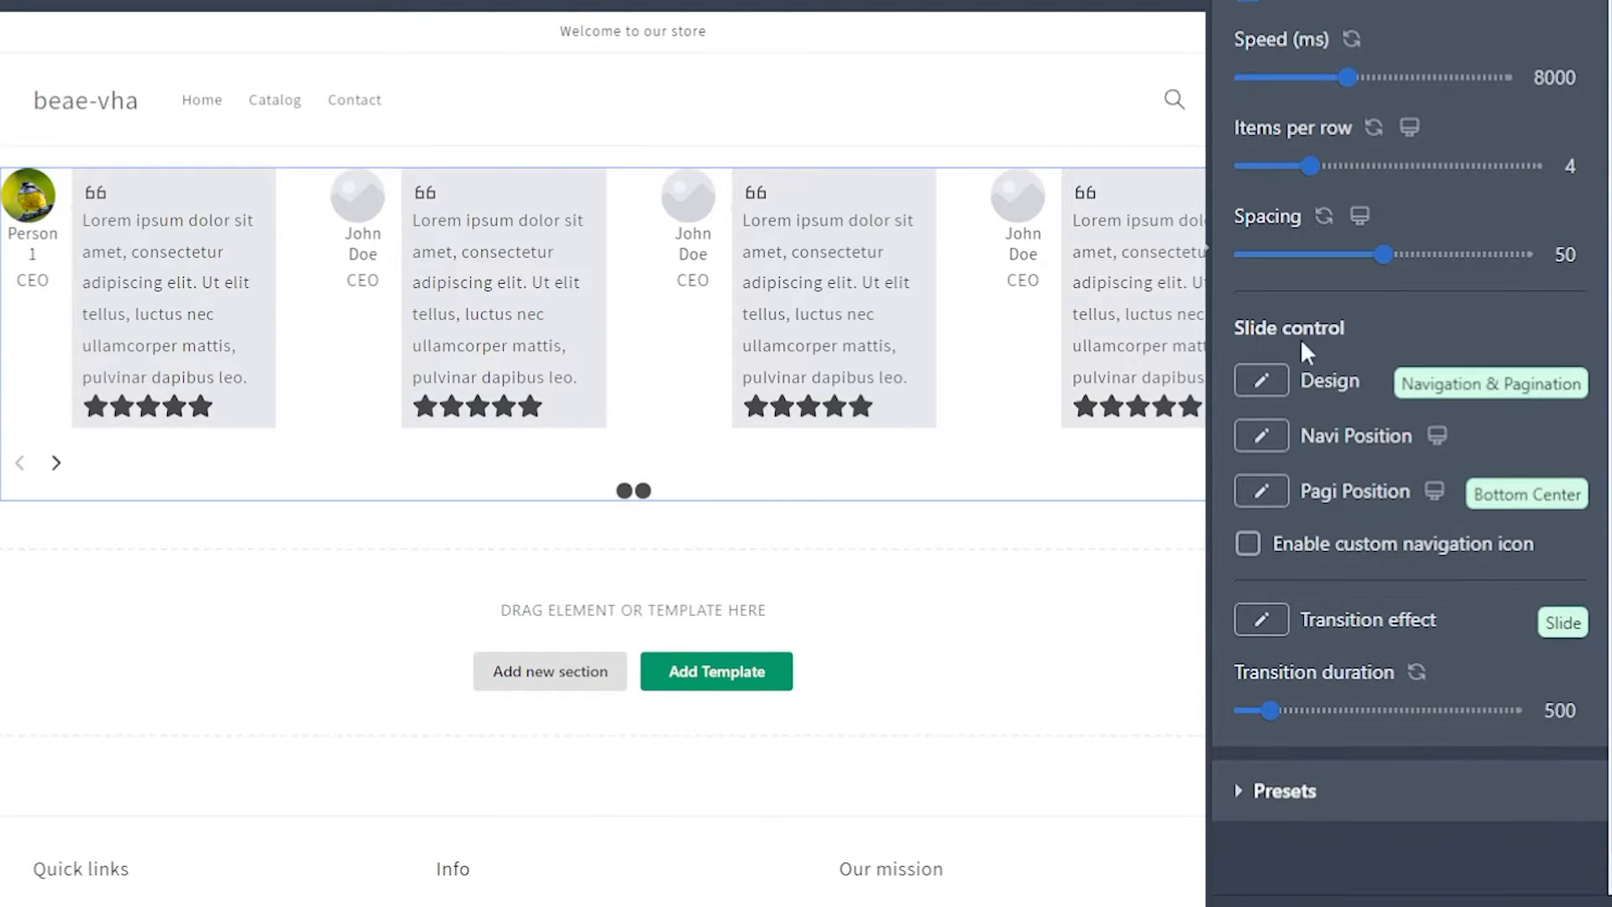
left_click(1262, 382)
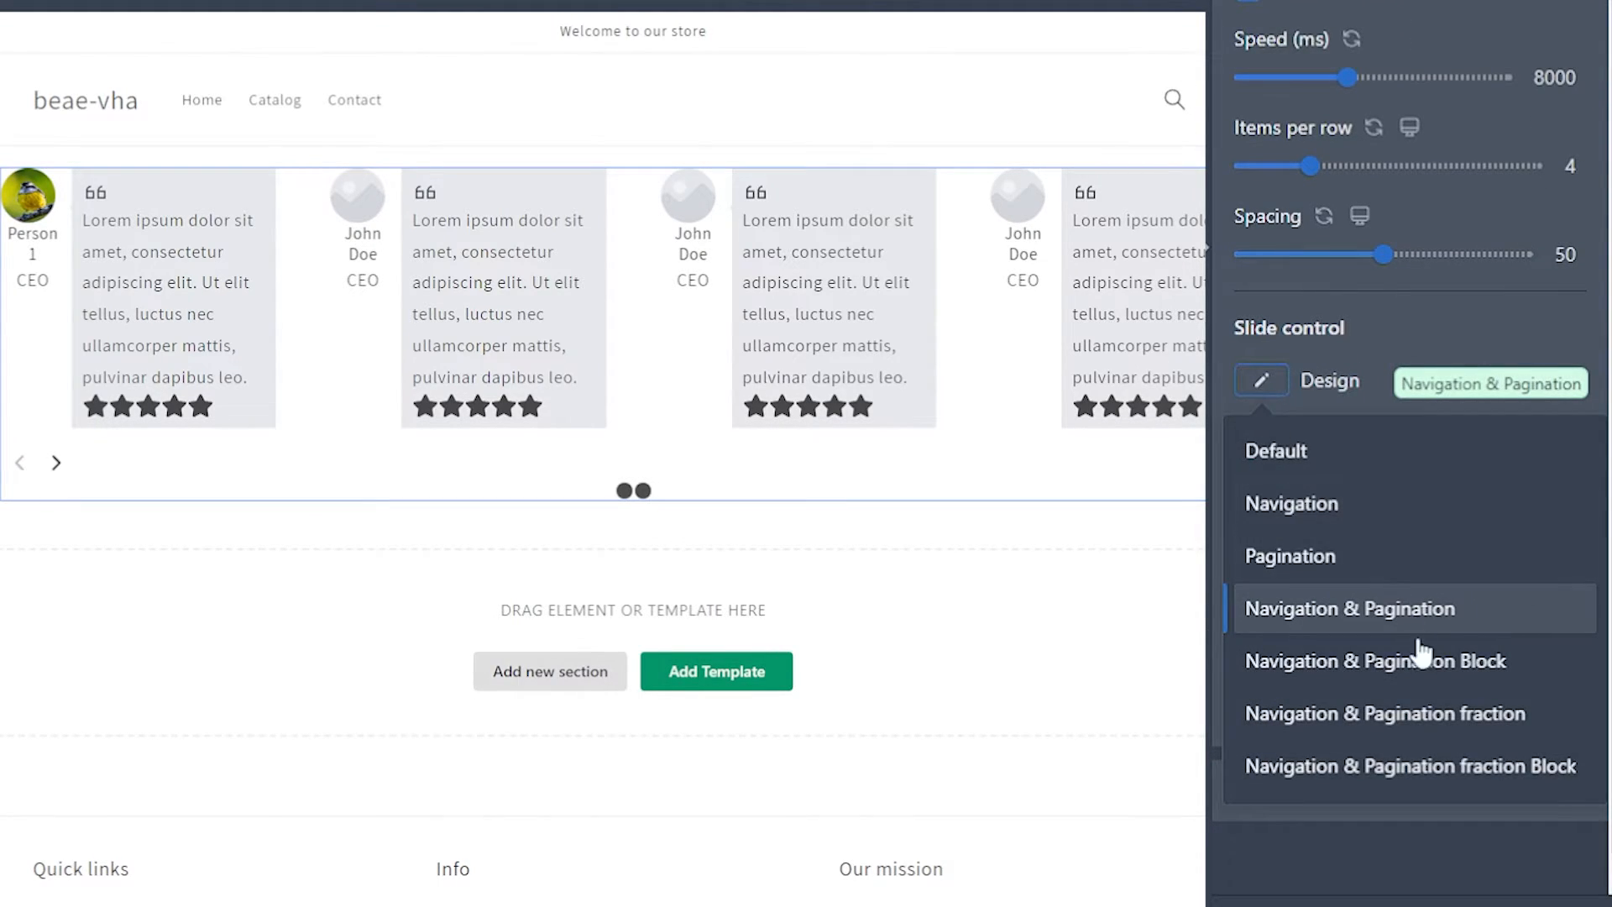
left_click(1348, 663)
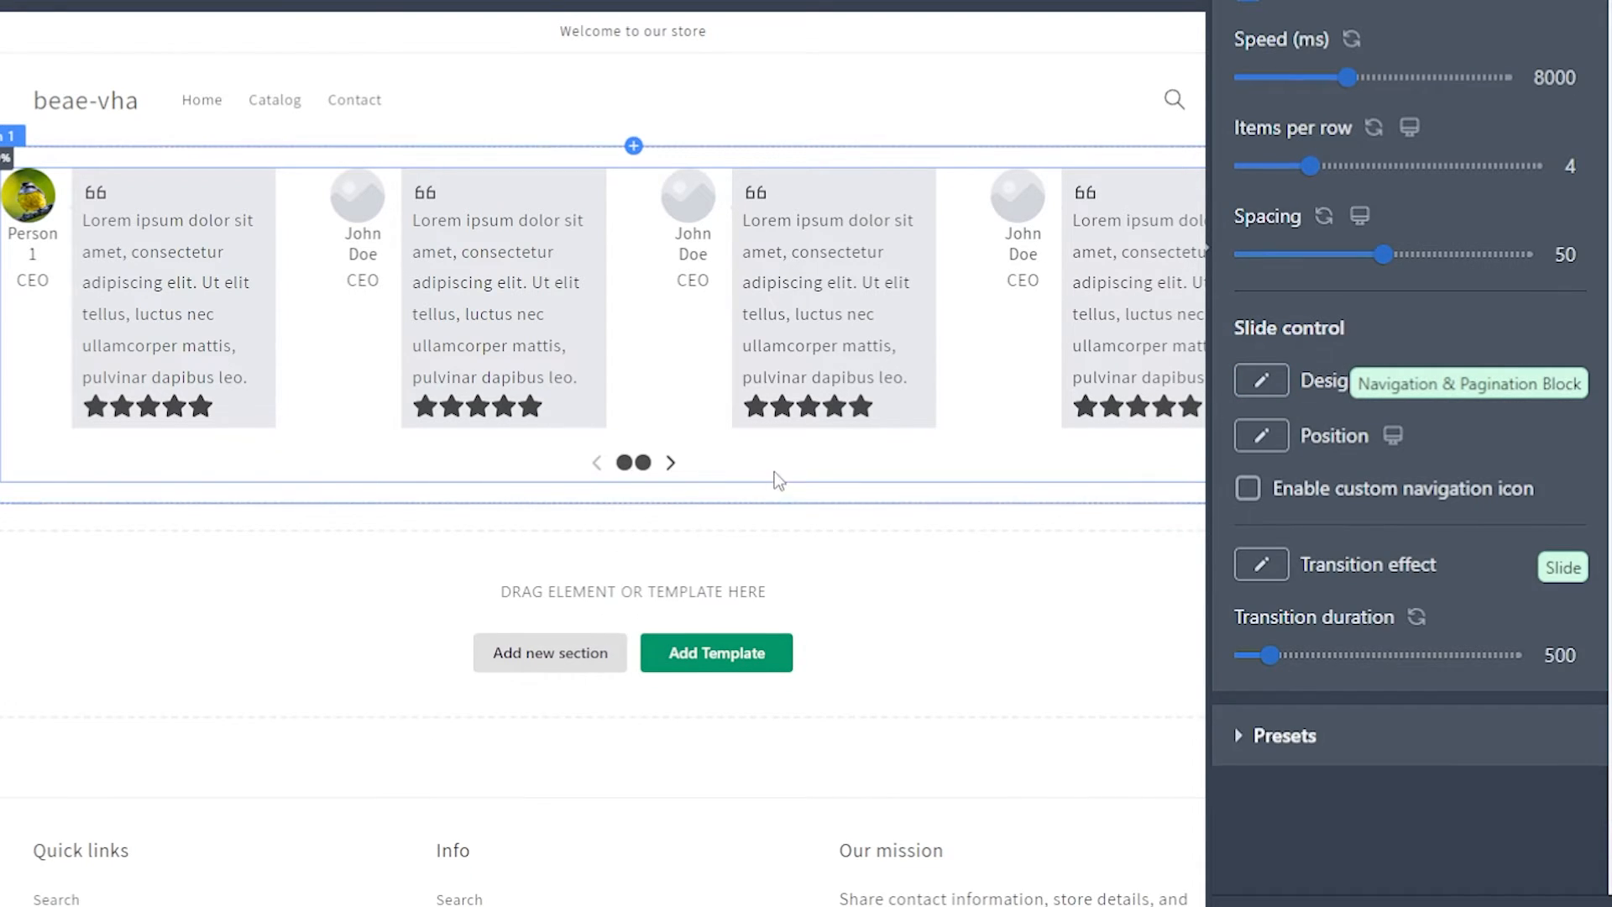
left_click(672, 470)
left_click(672, 464)
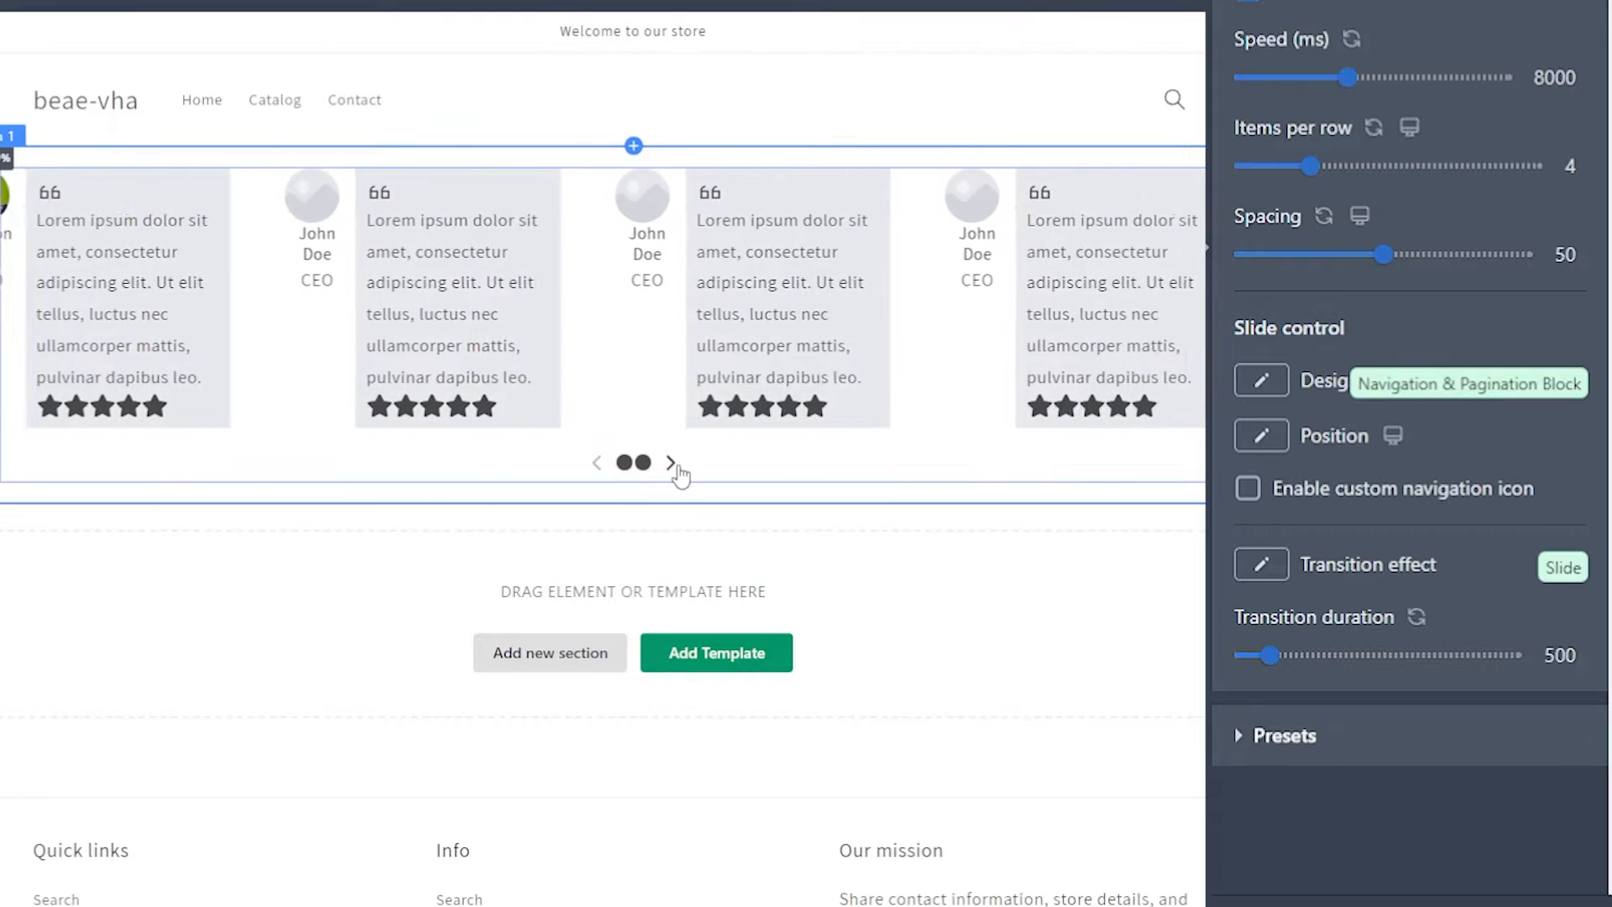
left_click(672, 463)
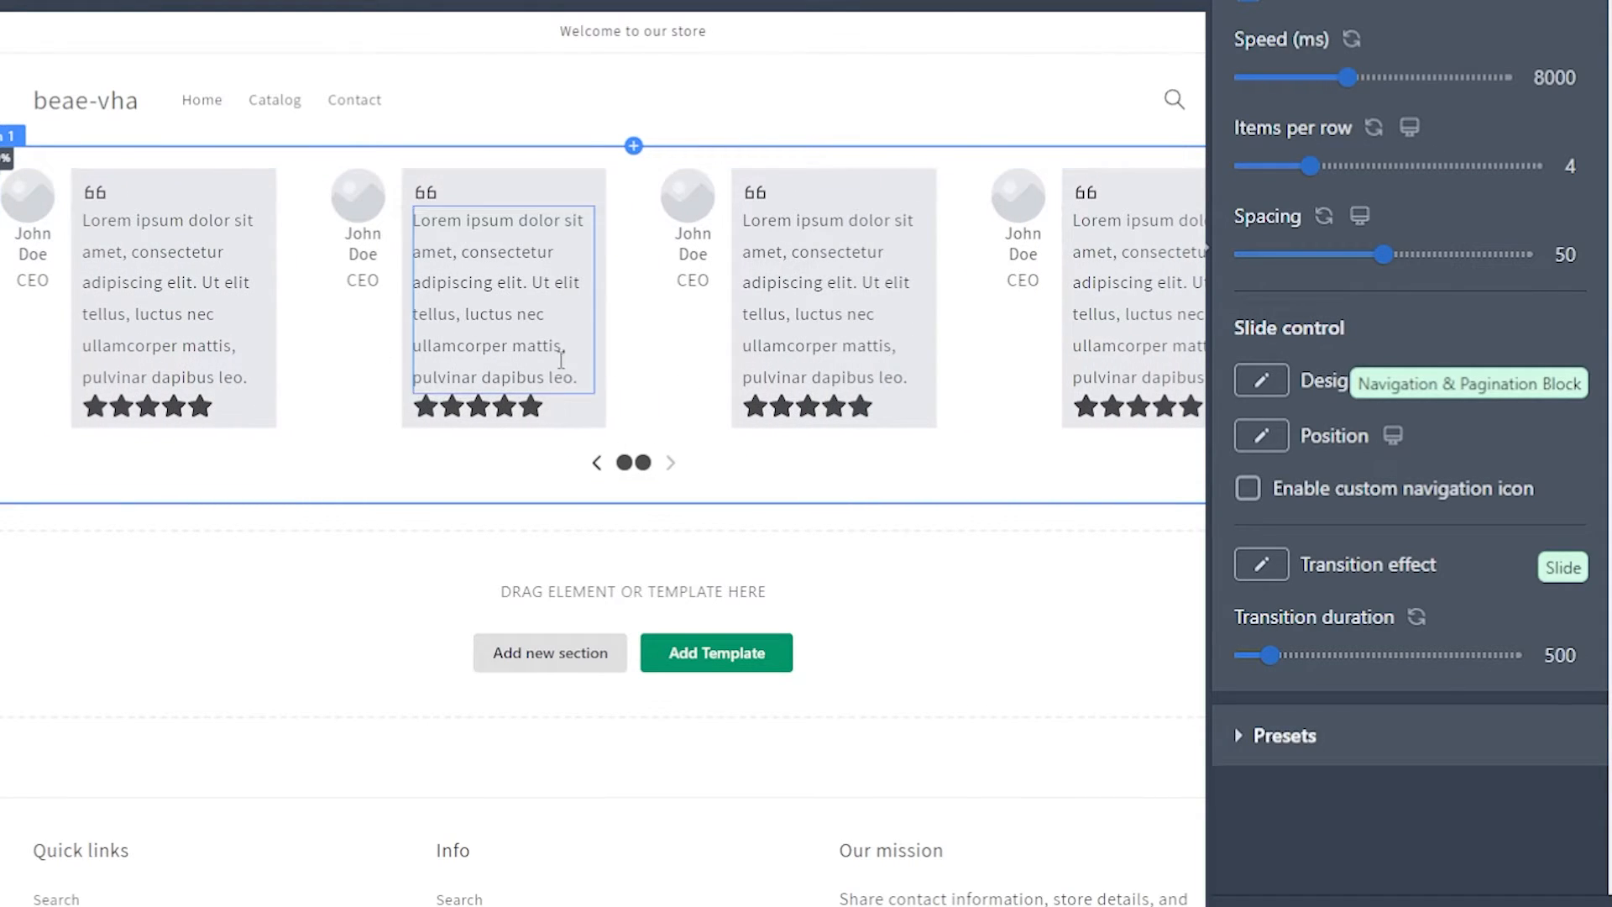
left_click(597, 463)
left_click(1264, 385)
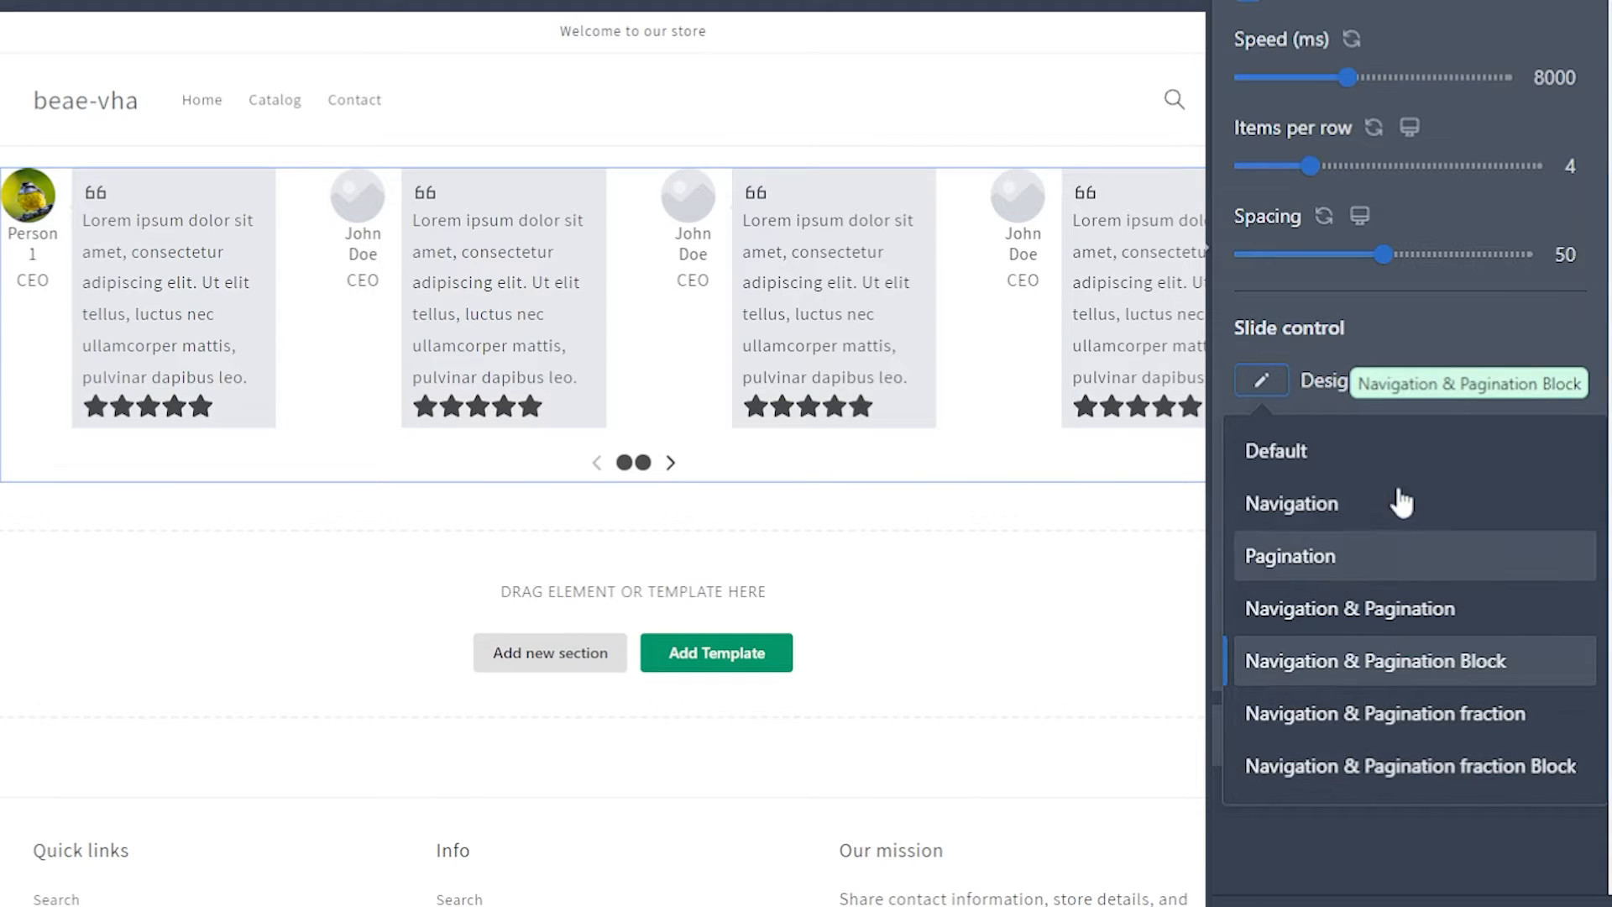
left_click(1447, 340)
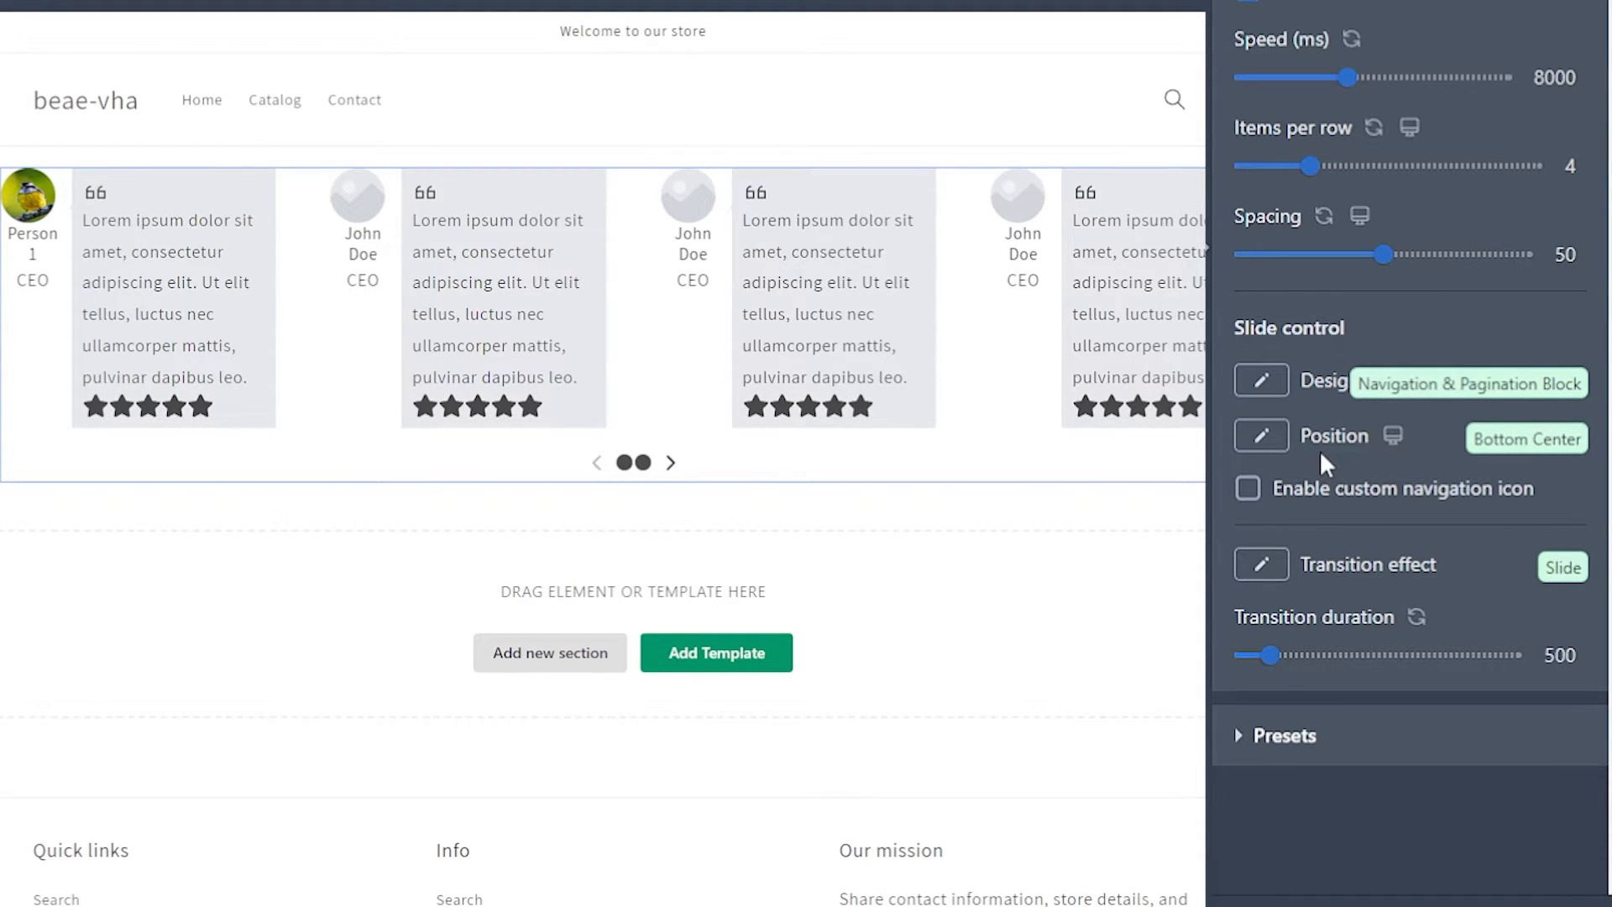
left_click(671, 464)
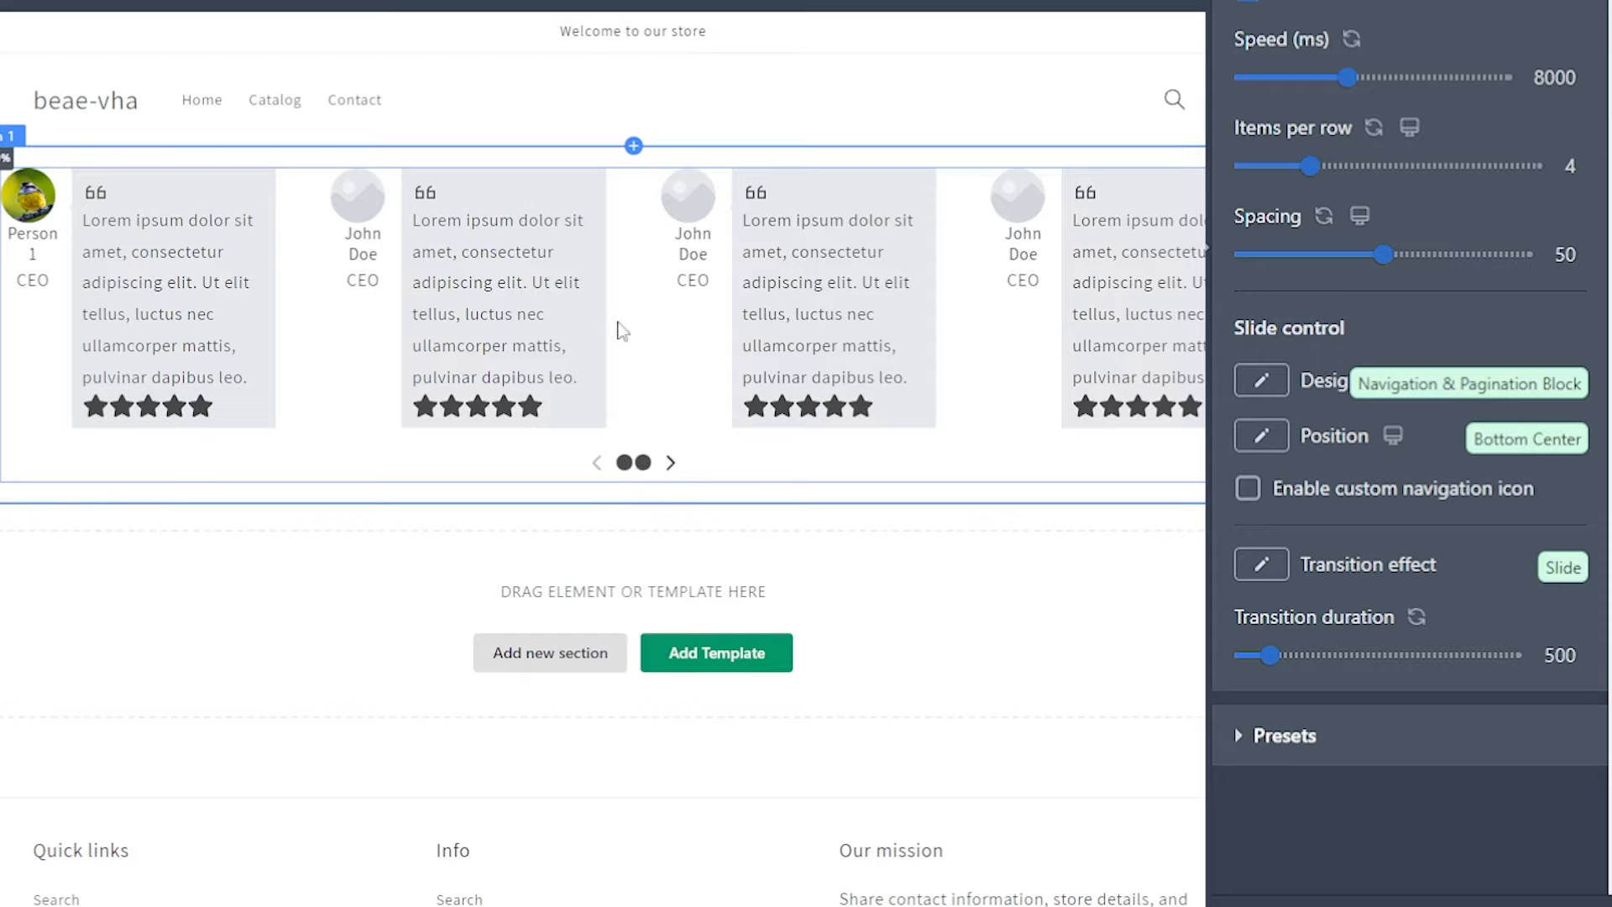
Step: Set the slide control's position to Top Center and review the other position options
left_click(1267, 438)
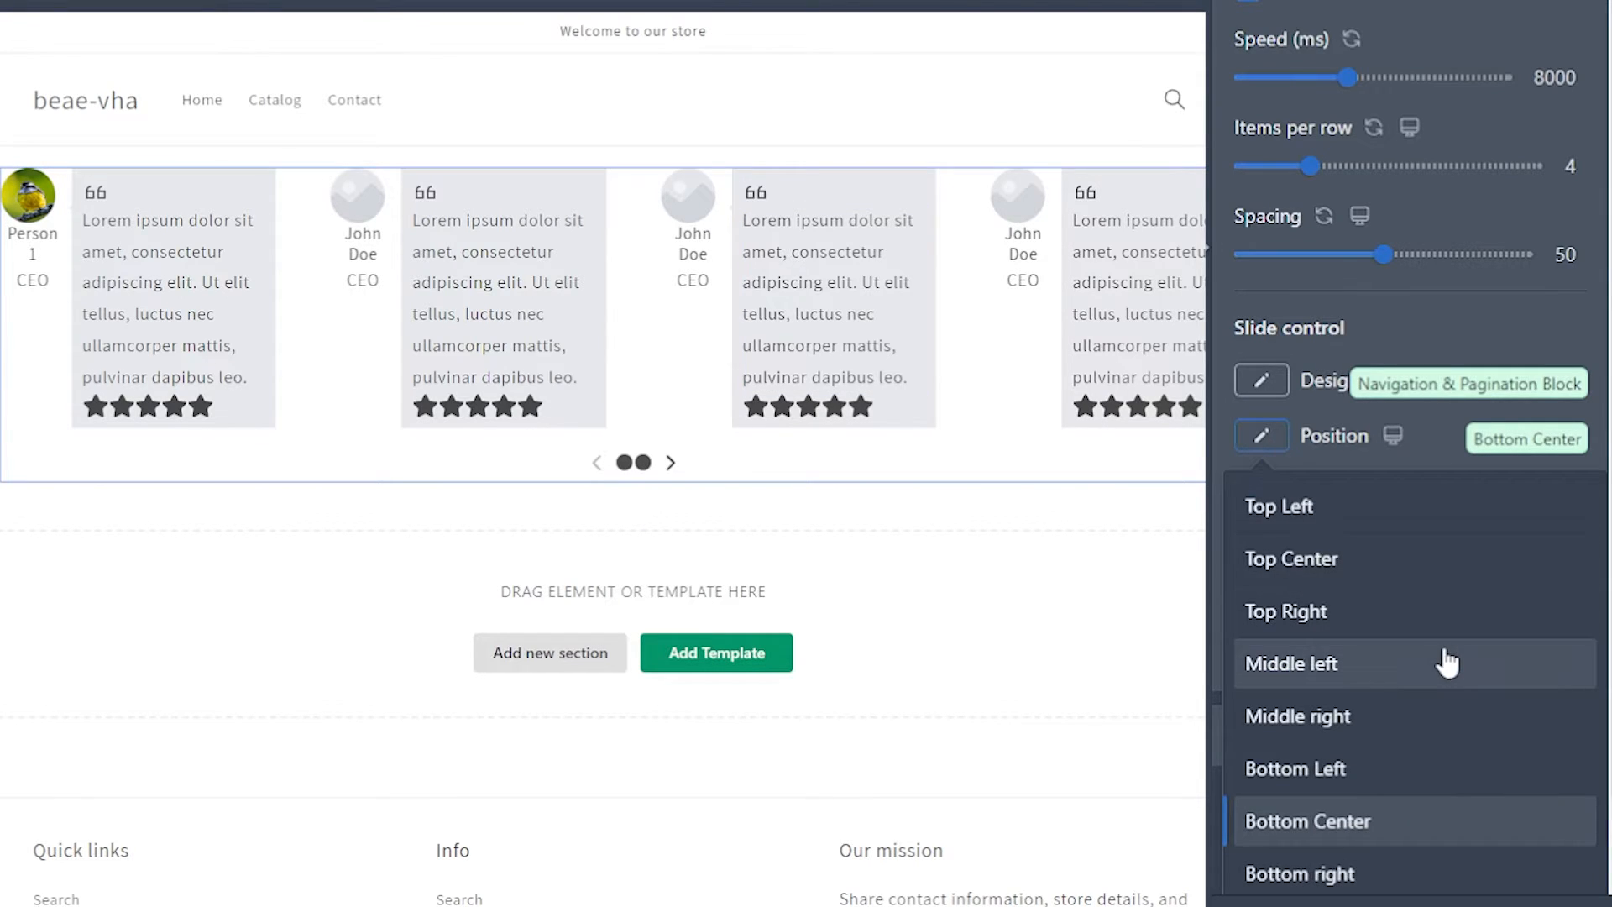
left_click(1266, 563)
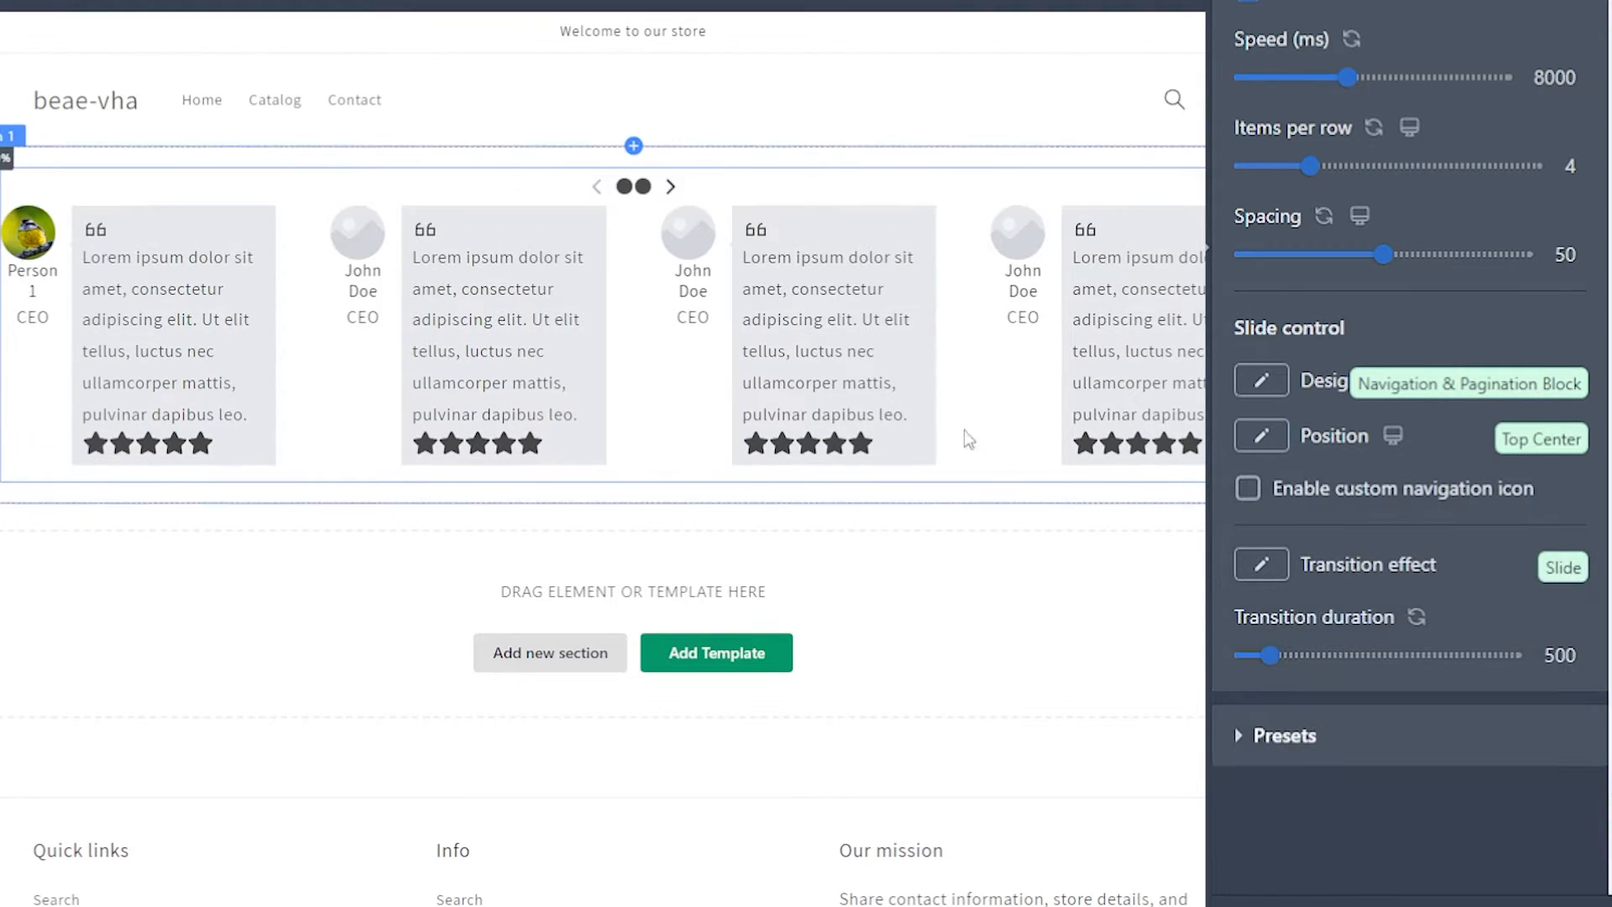
left_click(1261, 435)
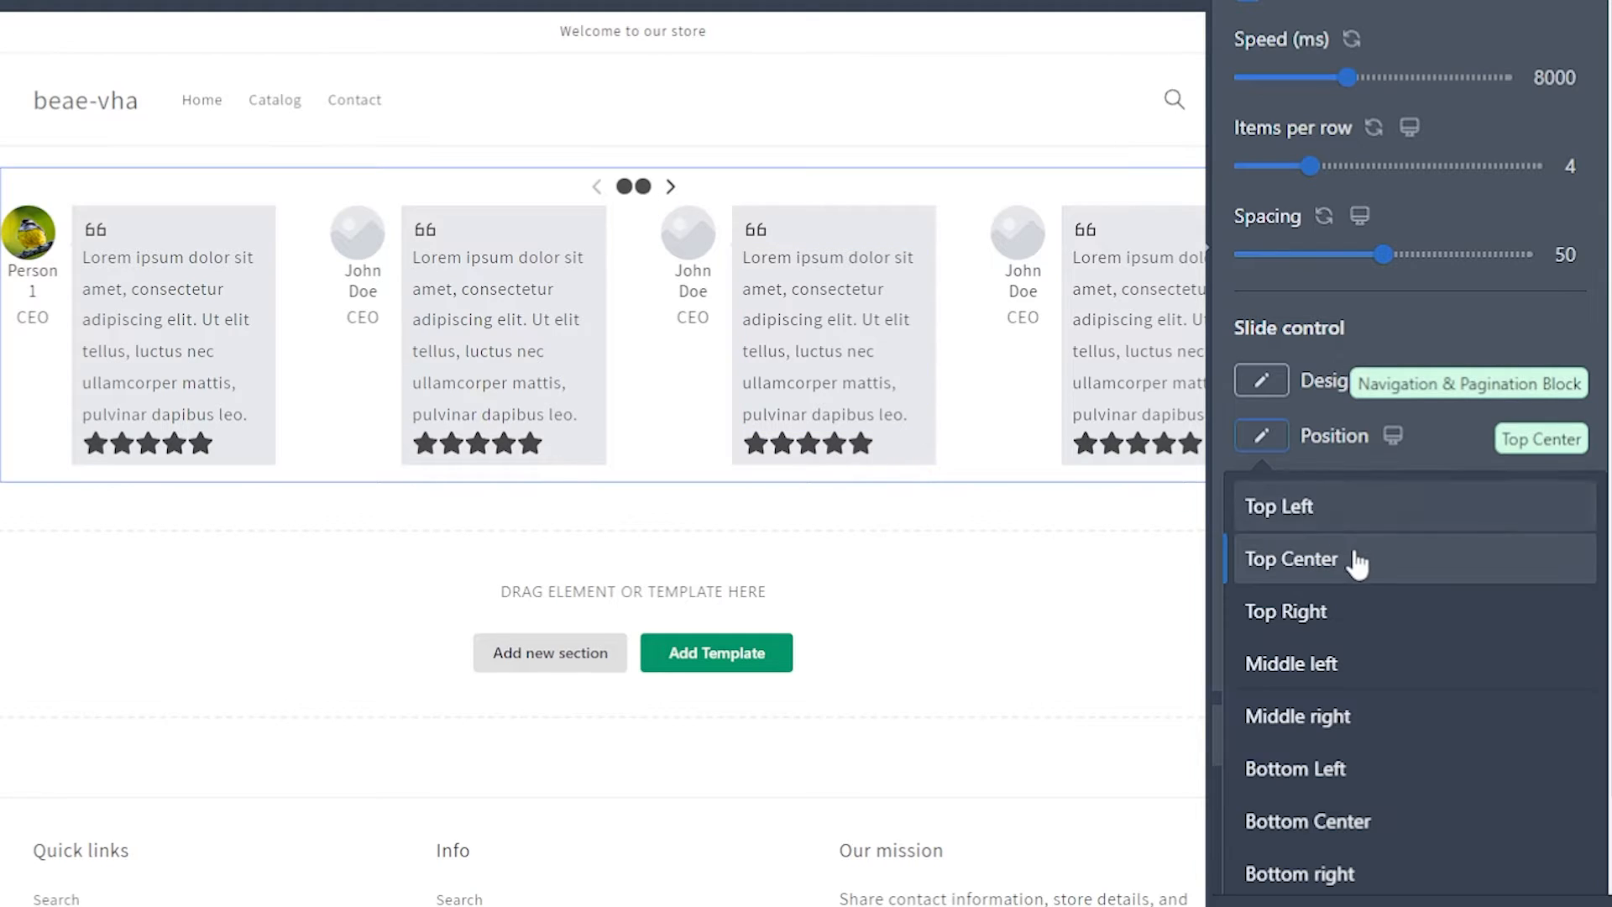
scroll(1419, 709, "down", 1)
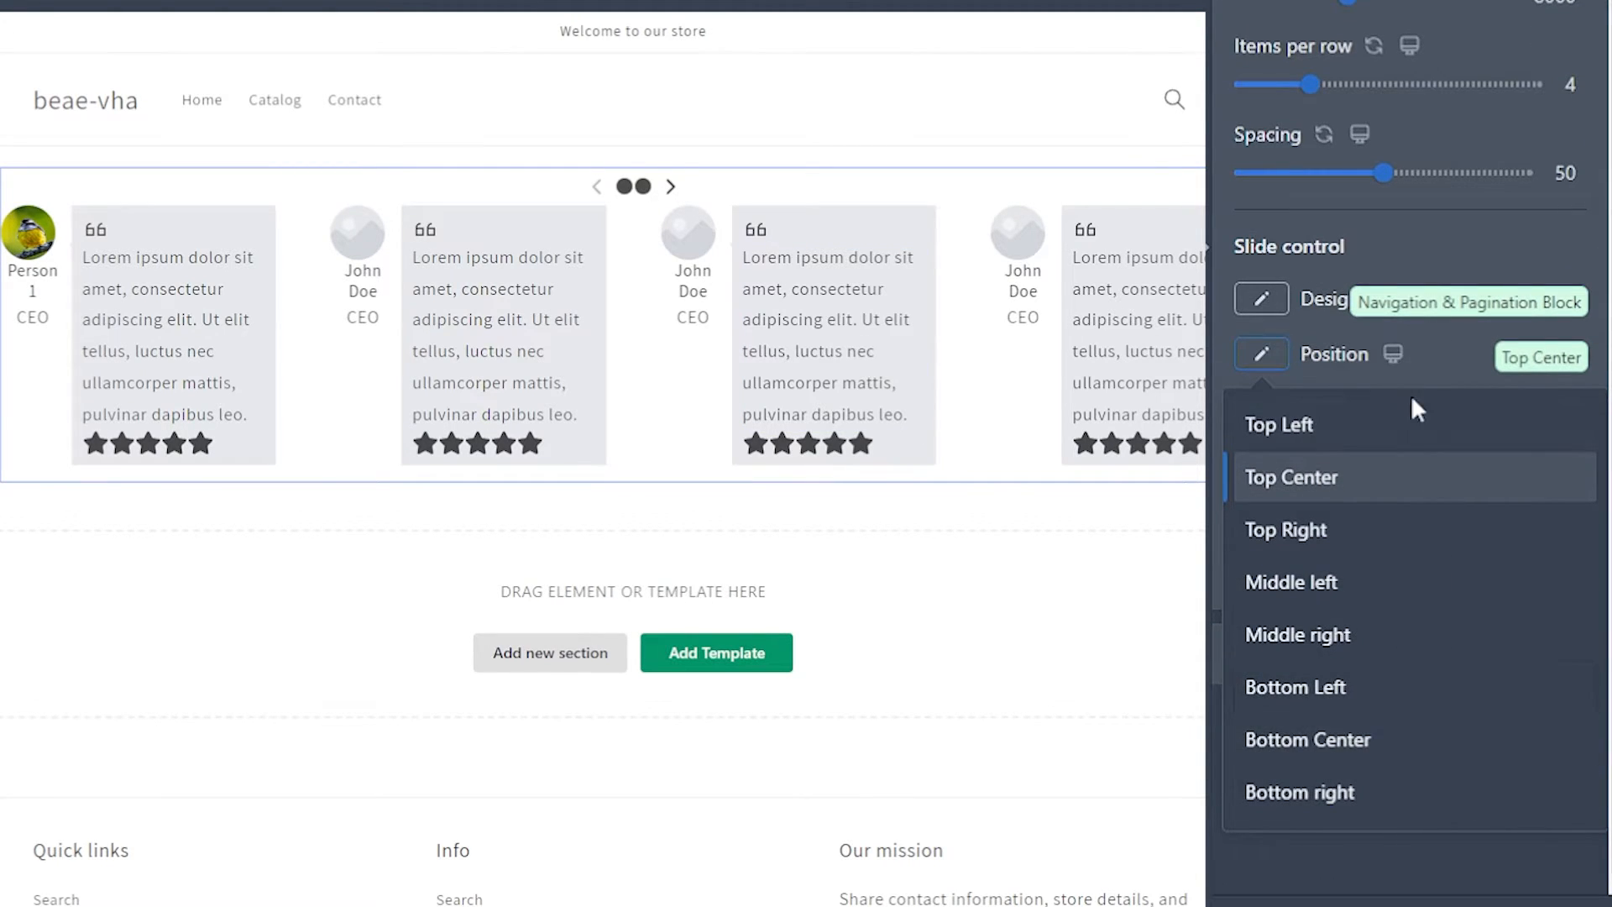
left_click(1408, 254)
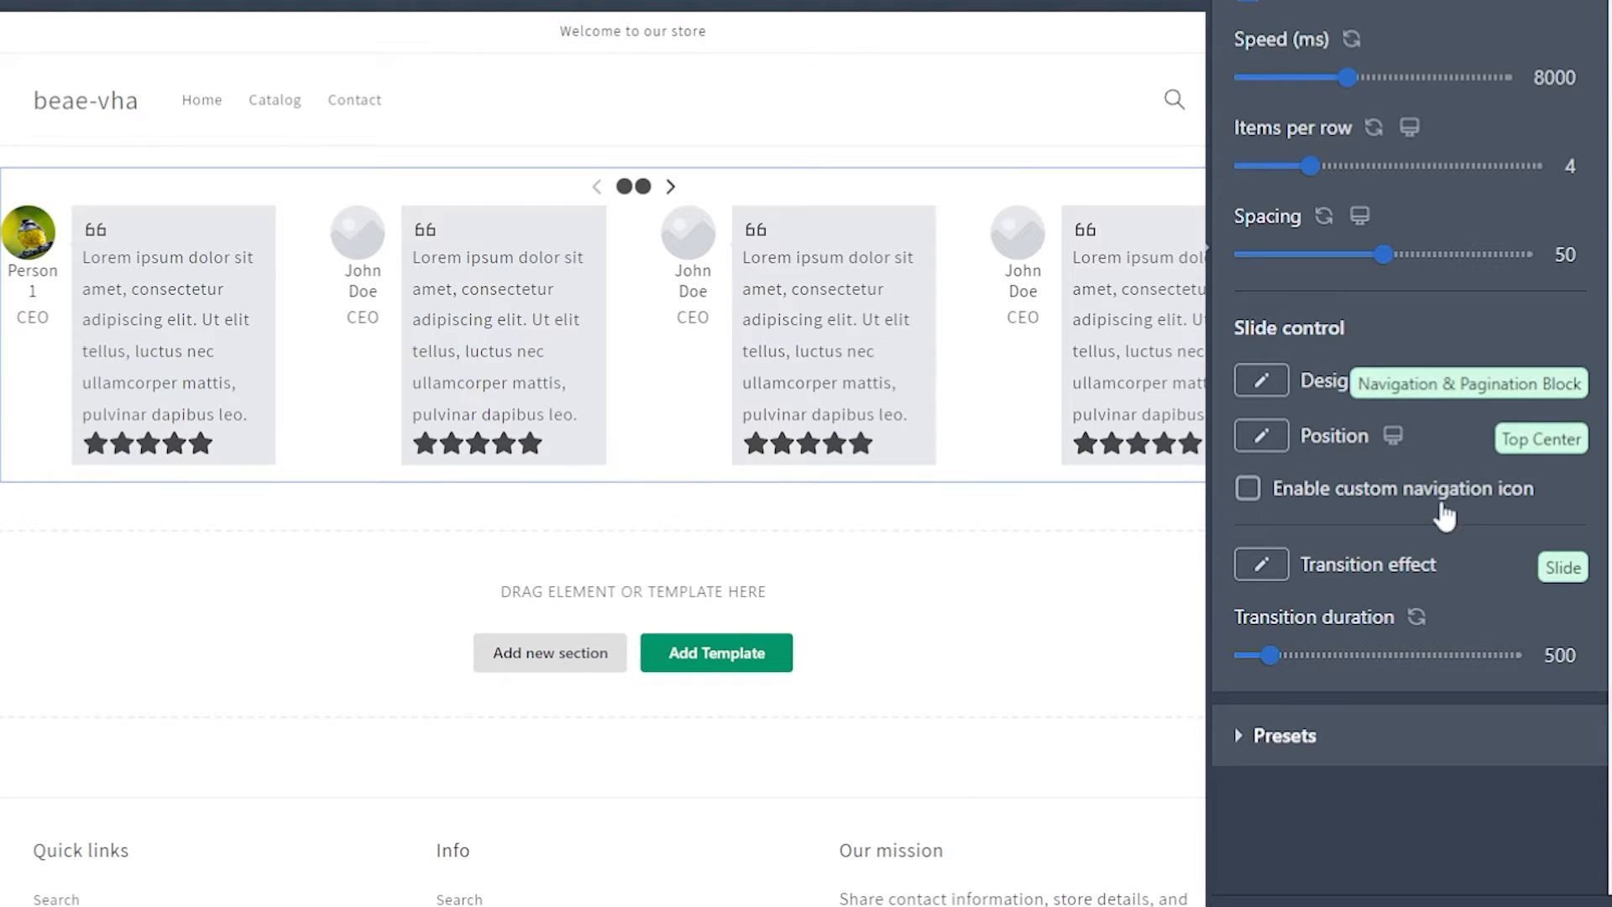
Step: Switch the slide control's custom navigation icon option on and off again
left_click(1247, 489)
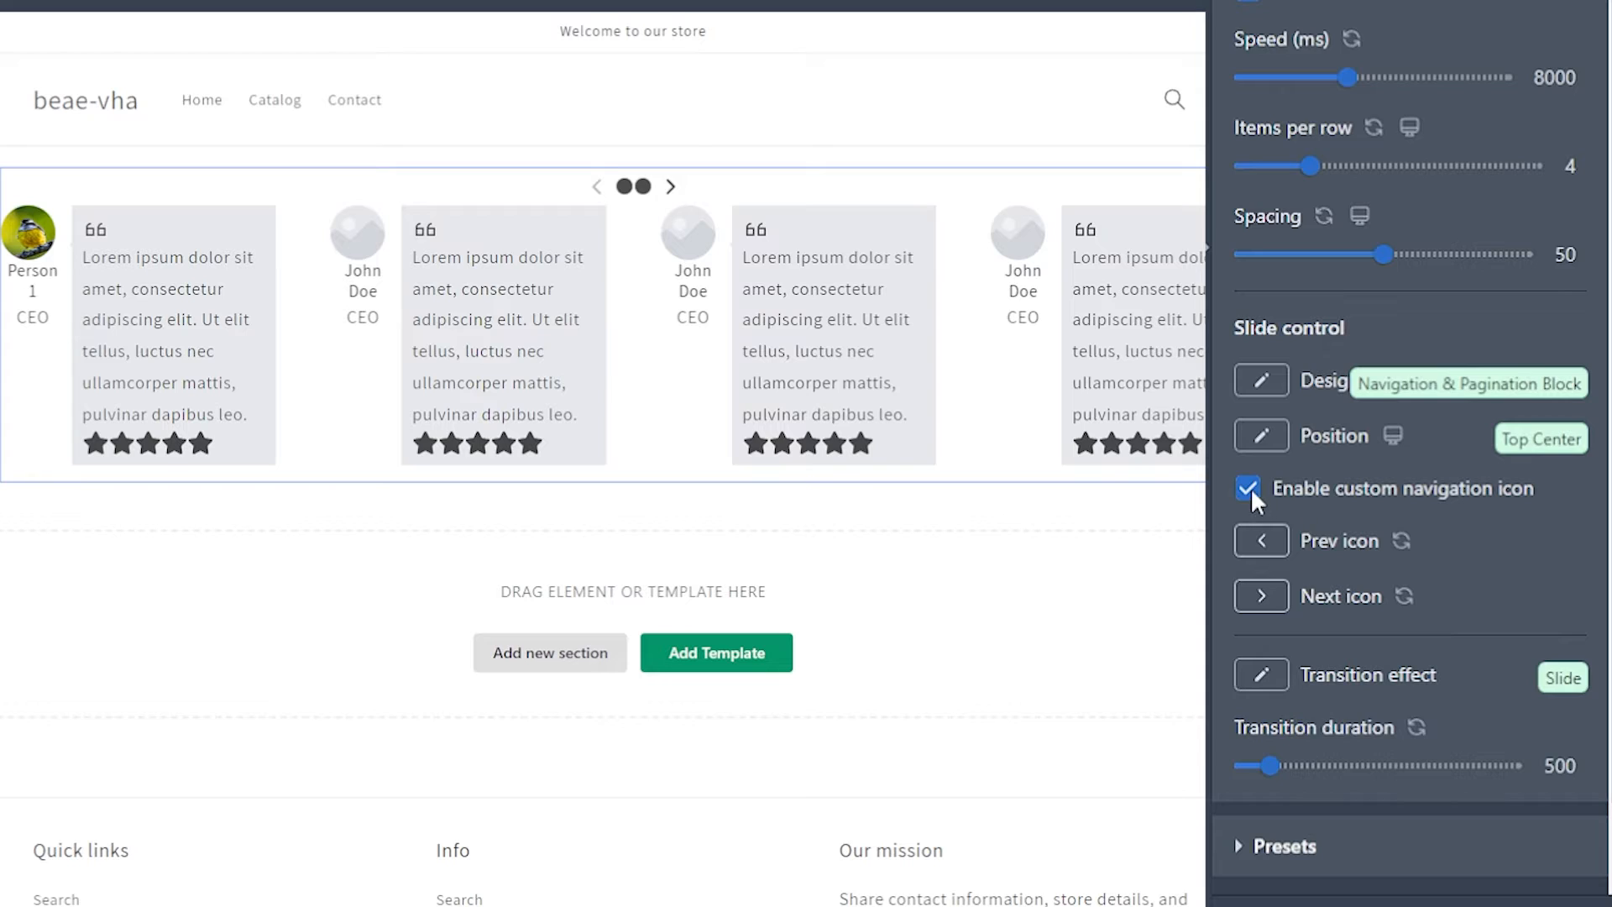
left_click(1248, 488)
Step: Try the Fade transition effect, page through the slides with it, and return the effect to Slide
left_click(1264, 565)
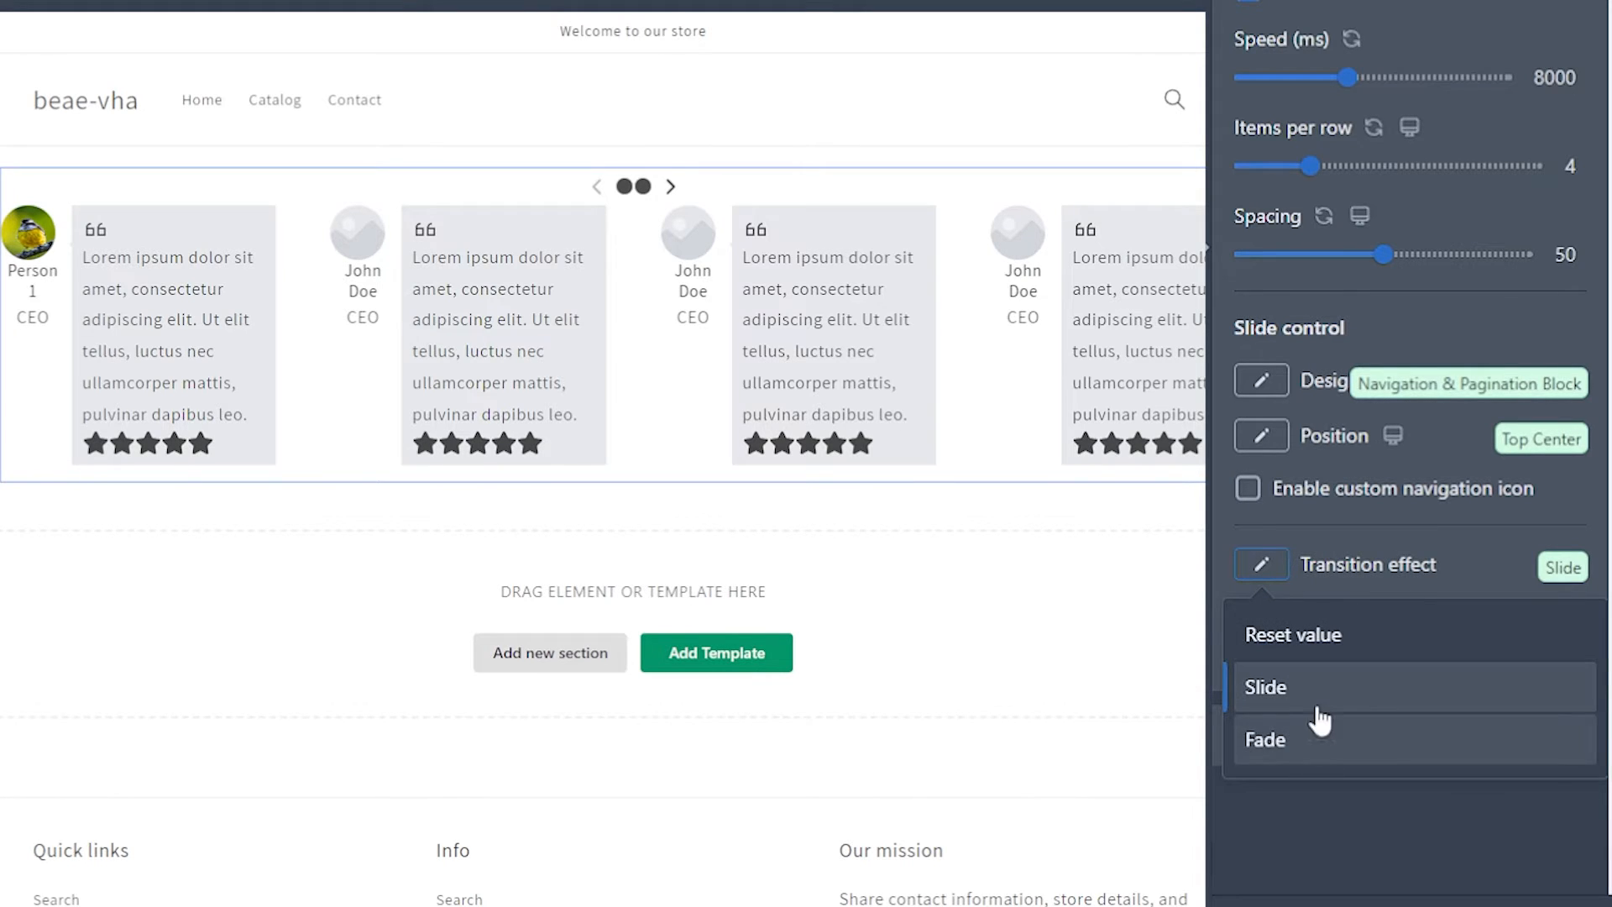
left_click(1302, 739)
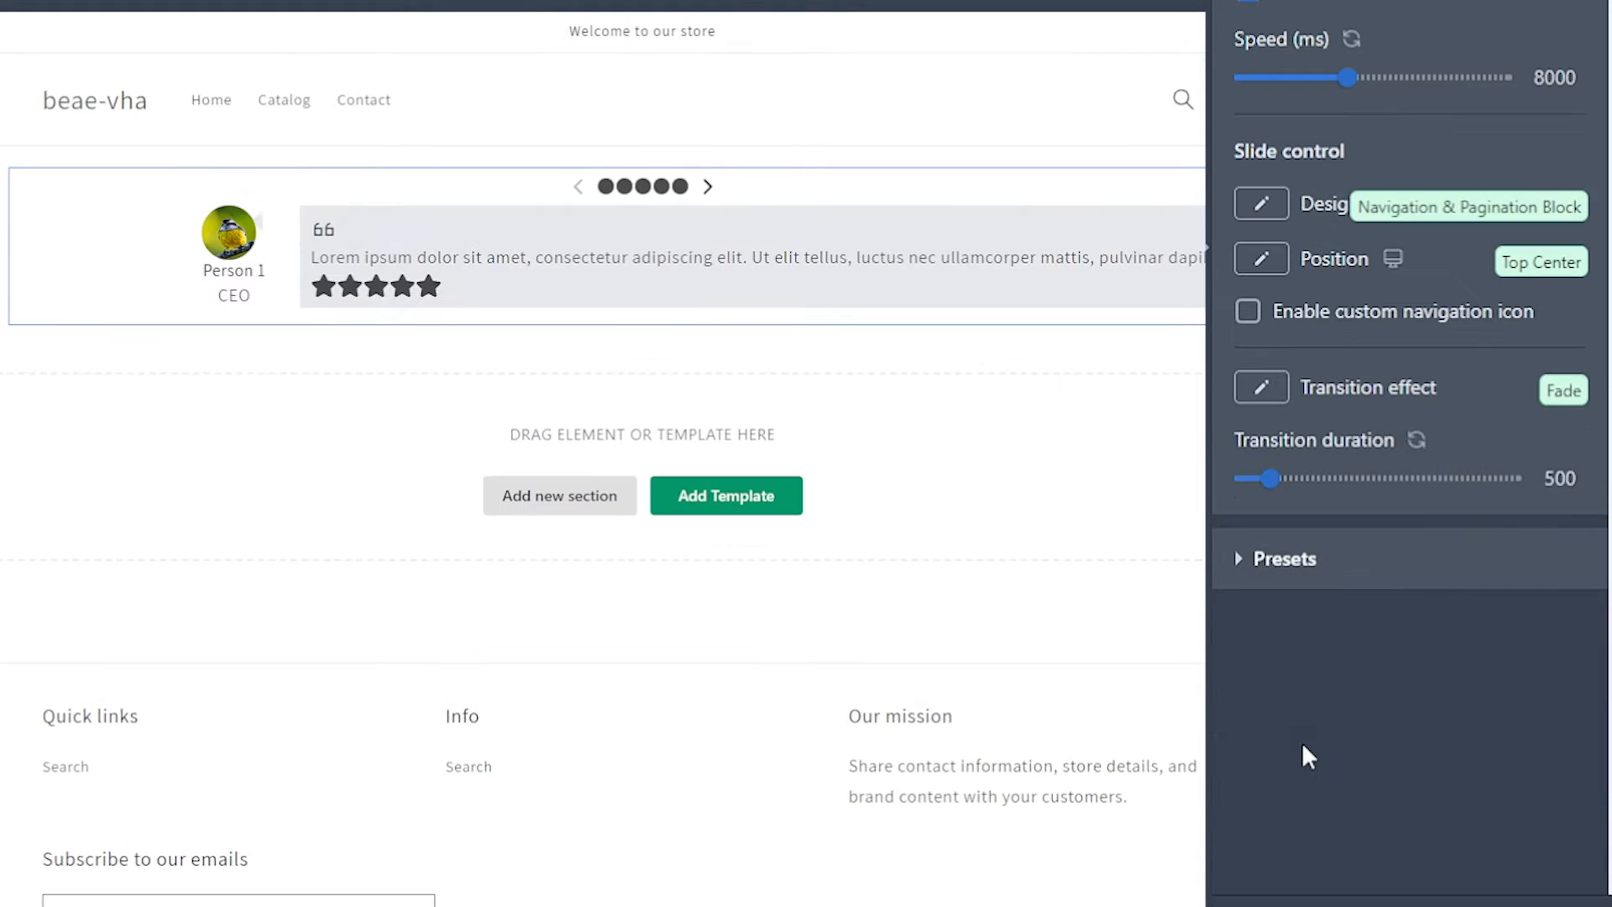
left_click(708, 188)
left_click(709, 189)
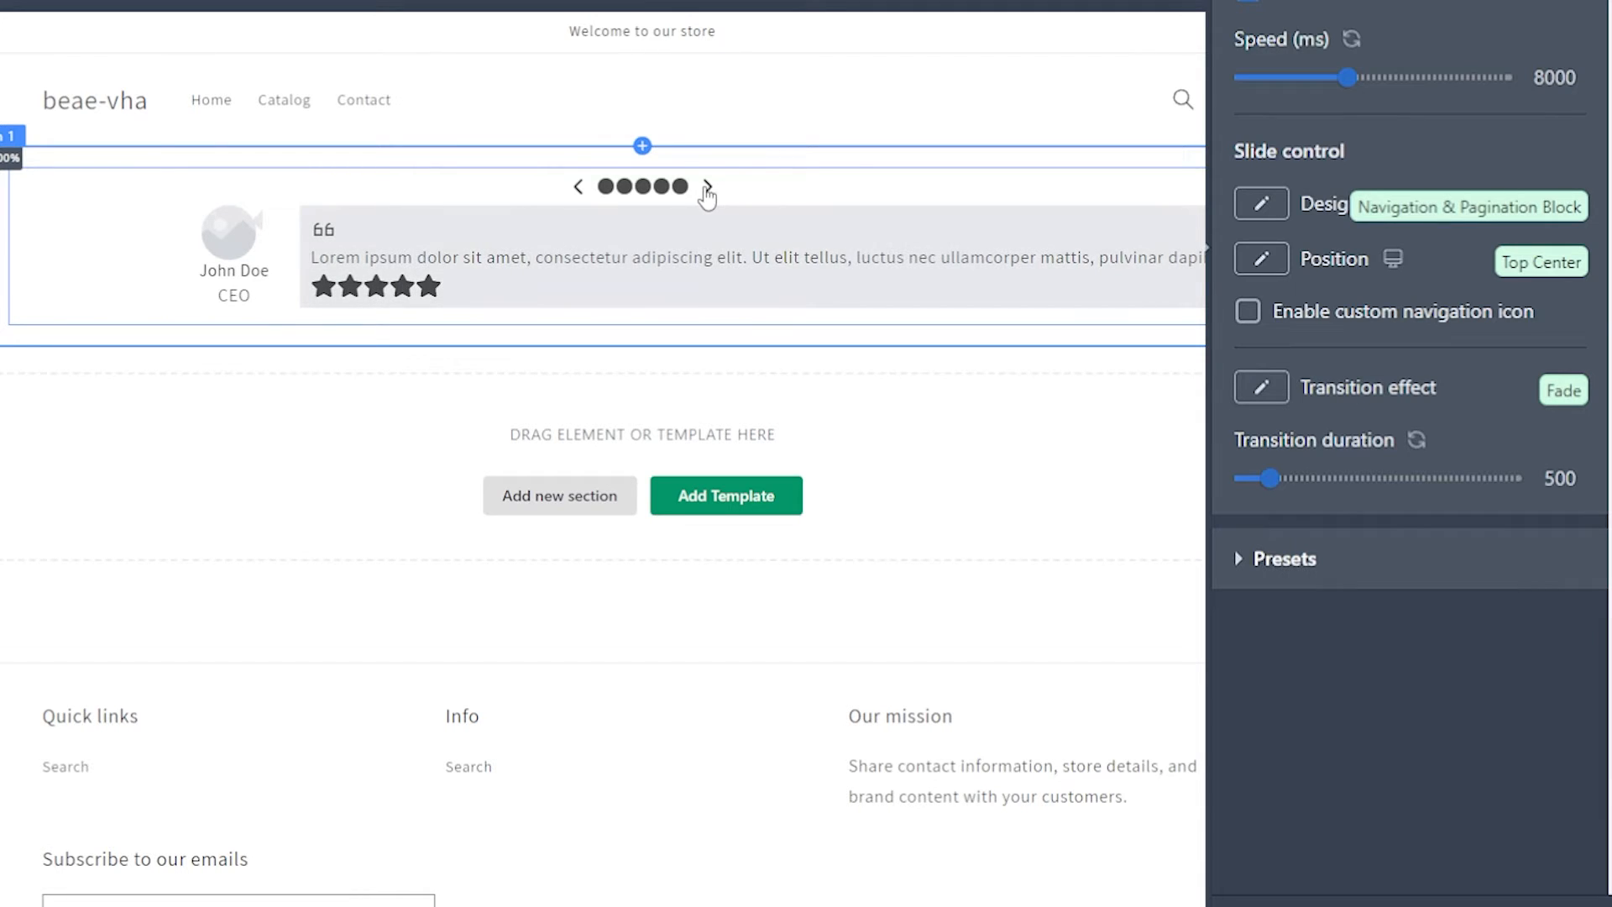
left_click(708, 188)
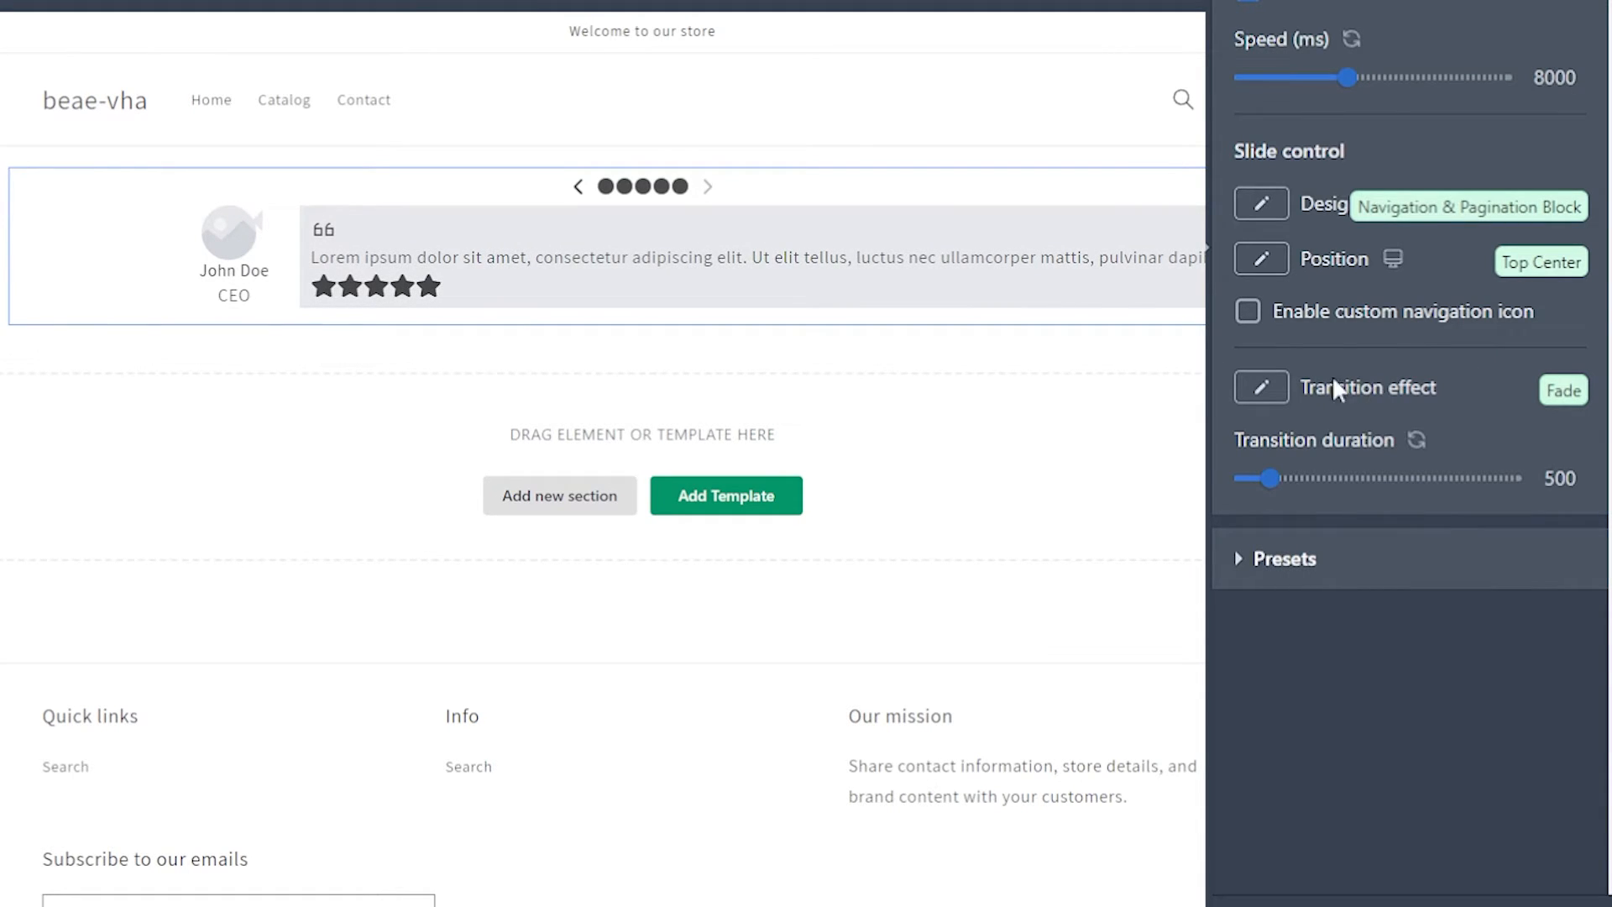
left_click(1260, 388)
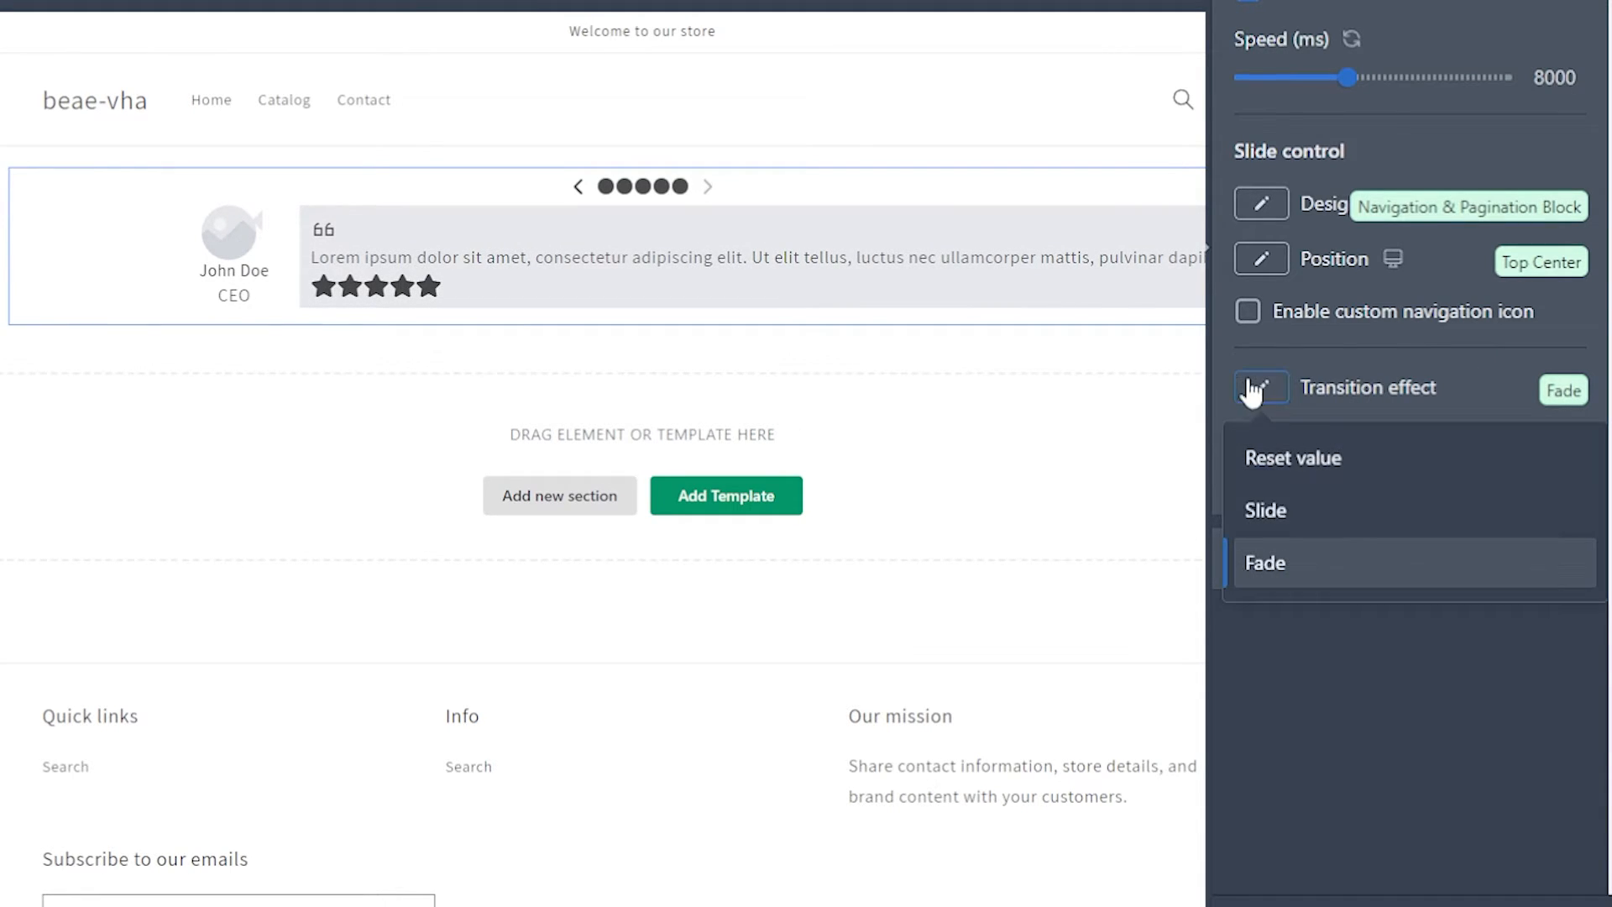
left_click(1346, 525)
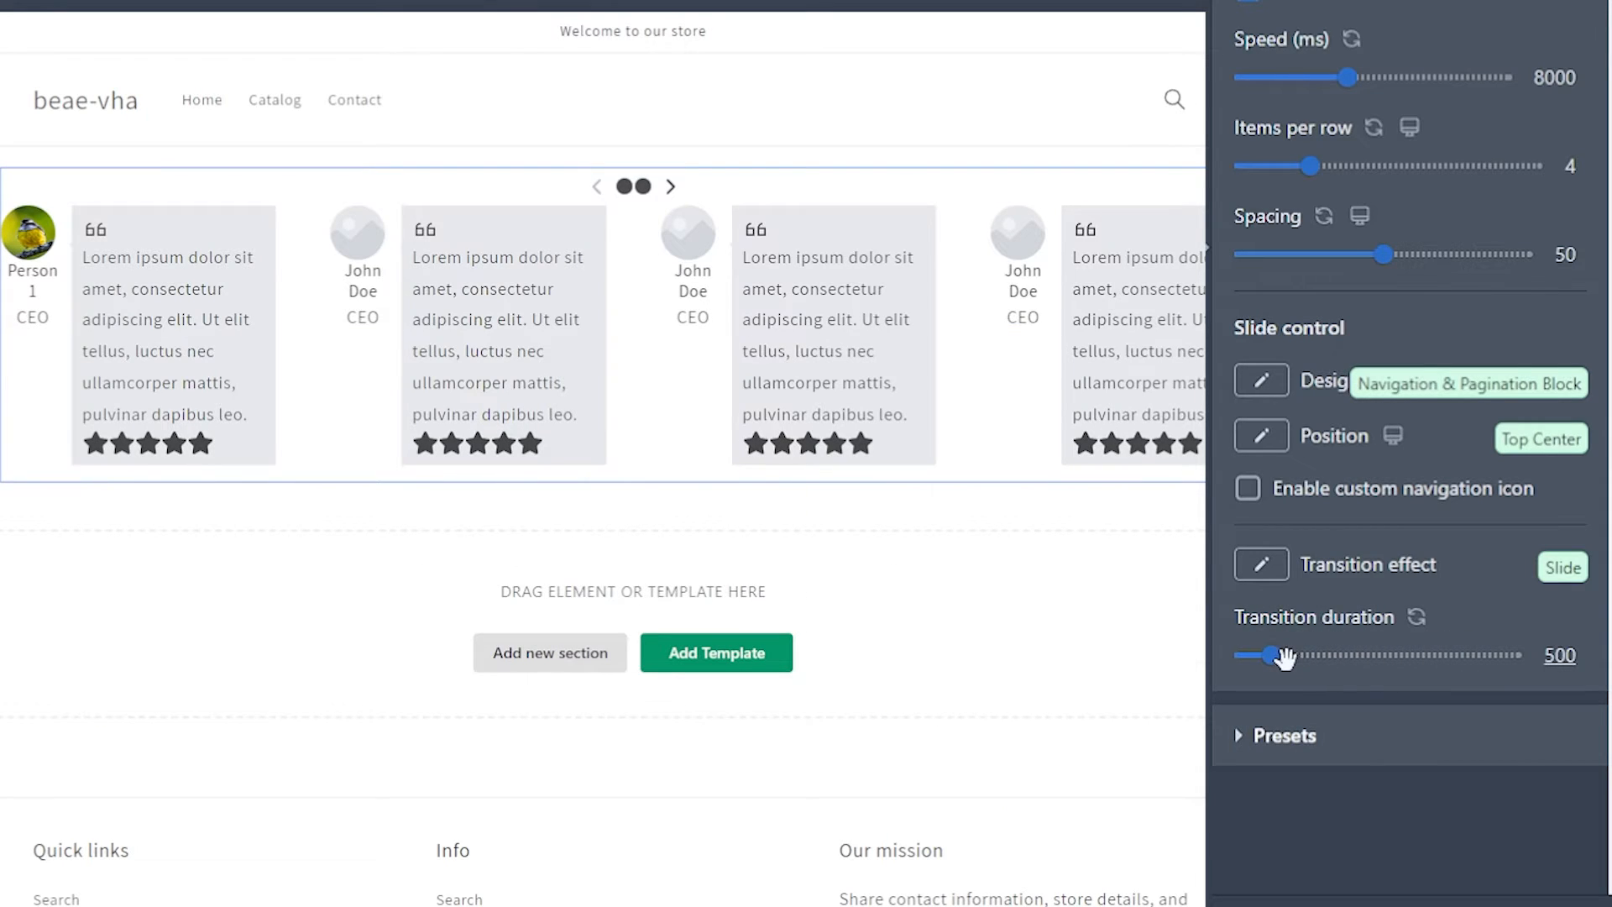
Step: Preview the slide change with a transition duration of 1000, and raise the duration to 1600
left_click_drag(1270, 655, 1295, 655)
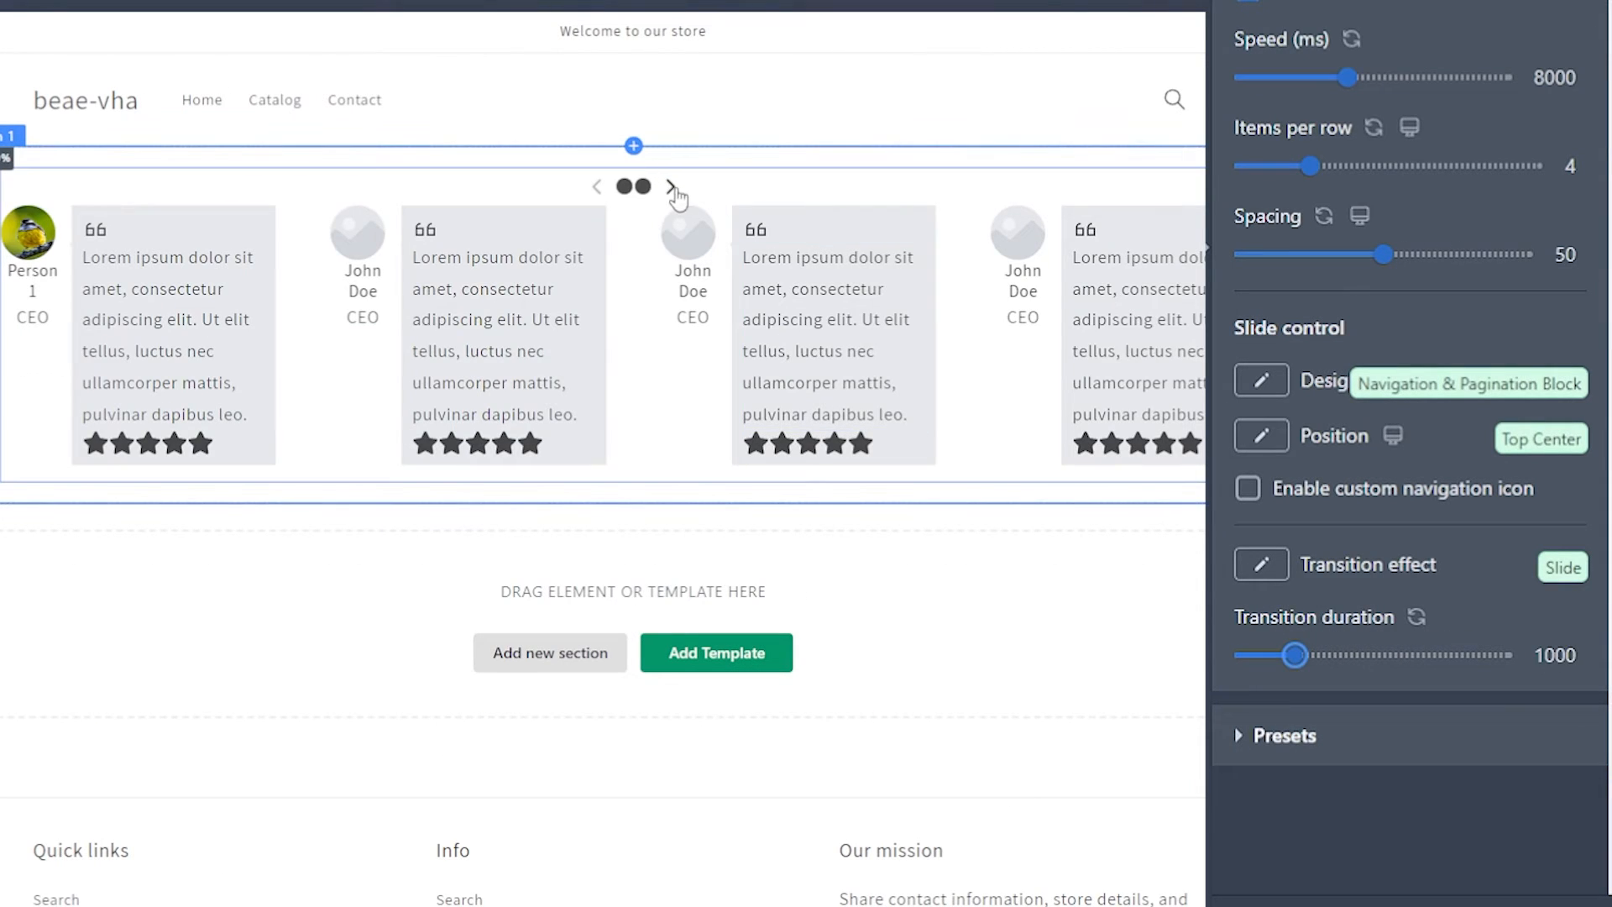
left_click(669, 185)
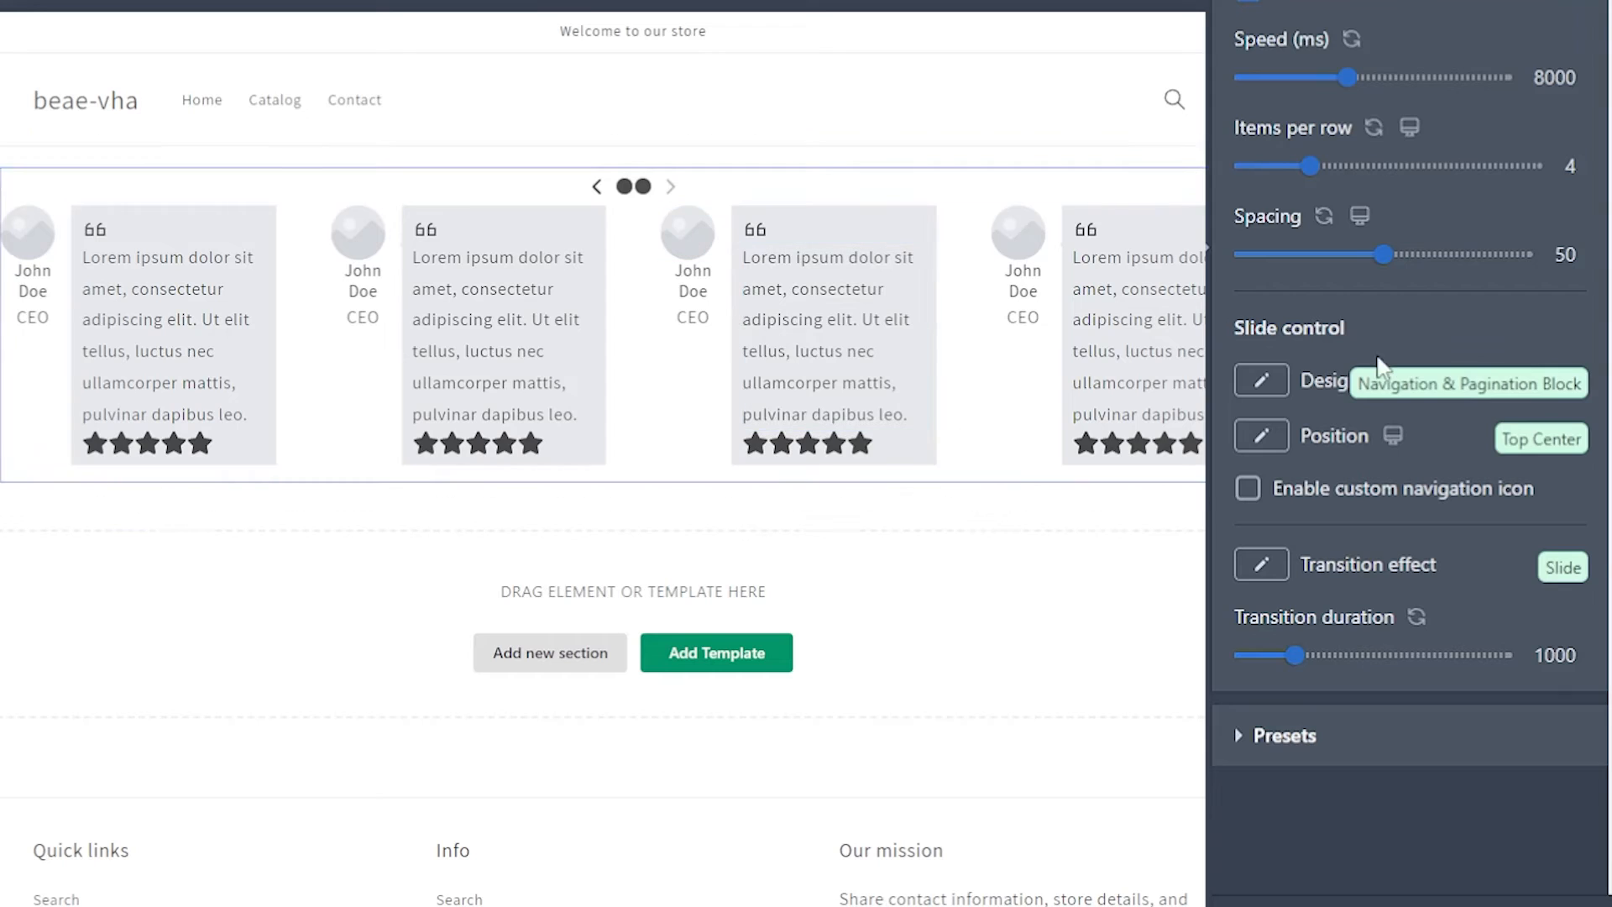
left_click(1327, 655)
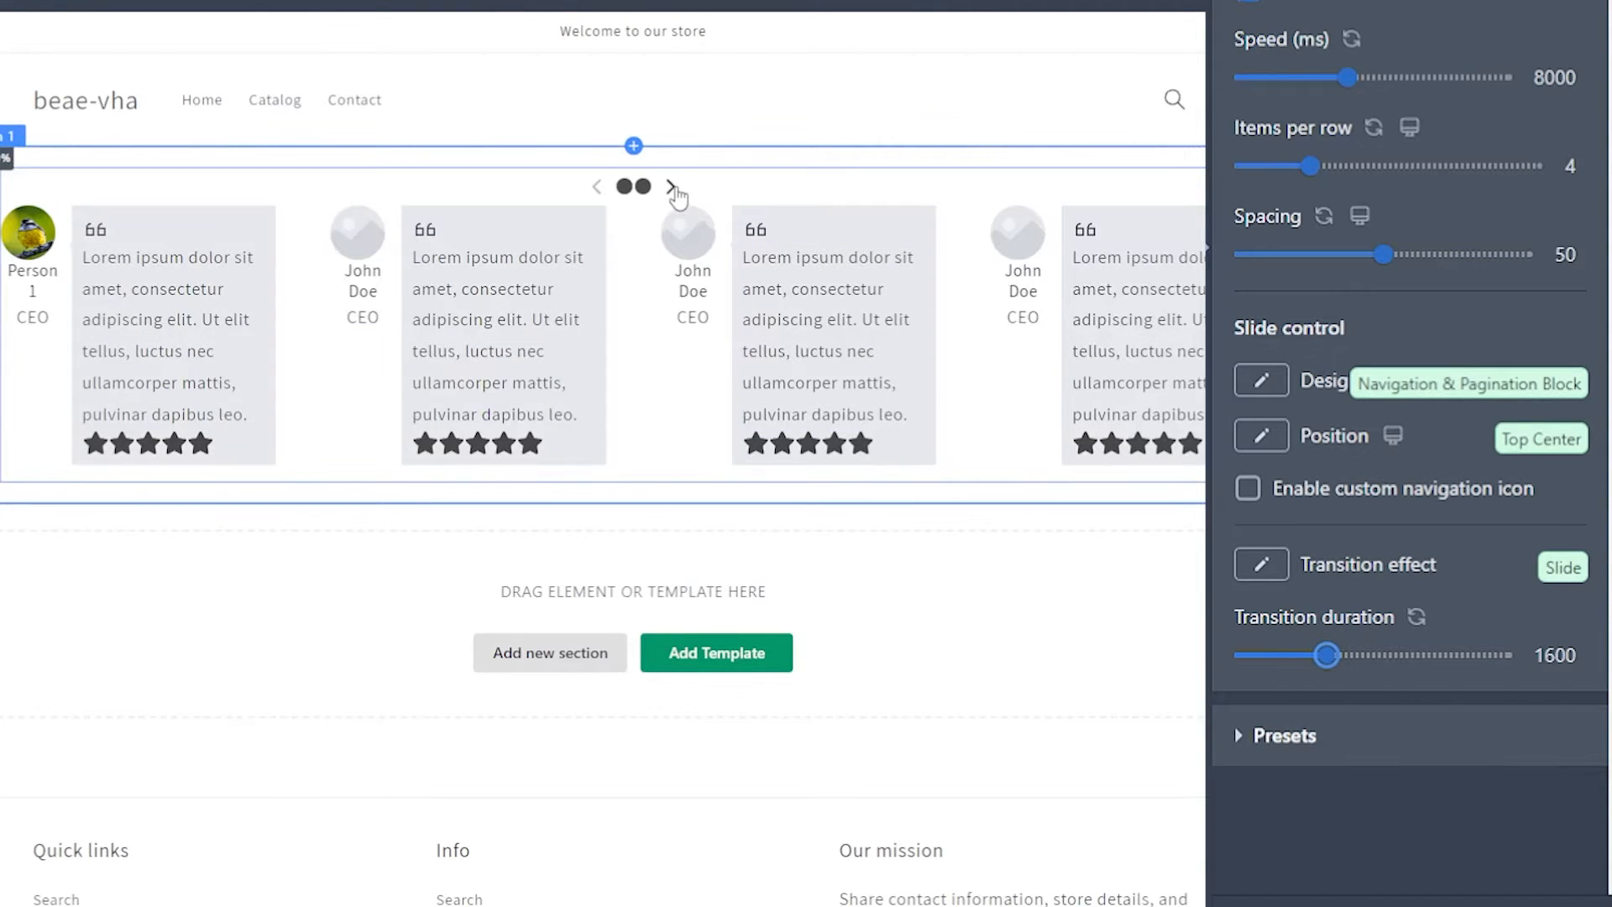
Step: Preview the slide change with the 1600 transition duration, and review the Library and My Saved presets
left_click(671, 186)
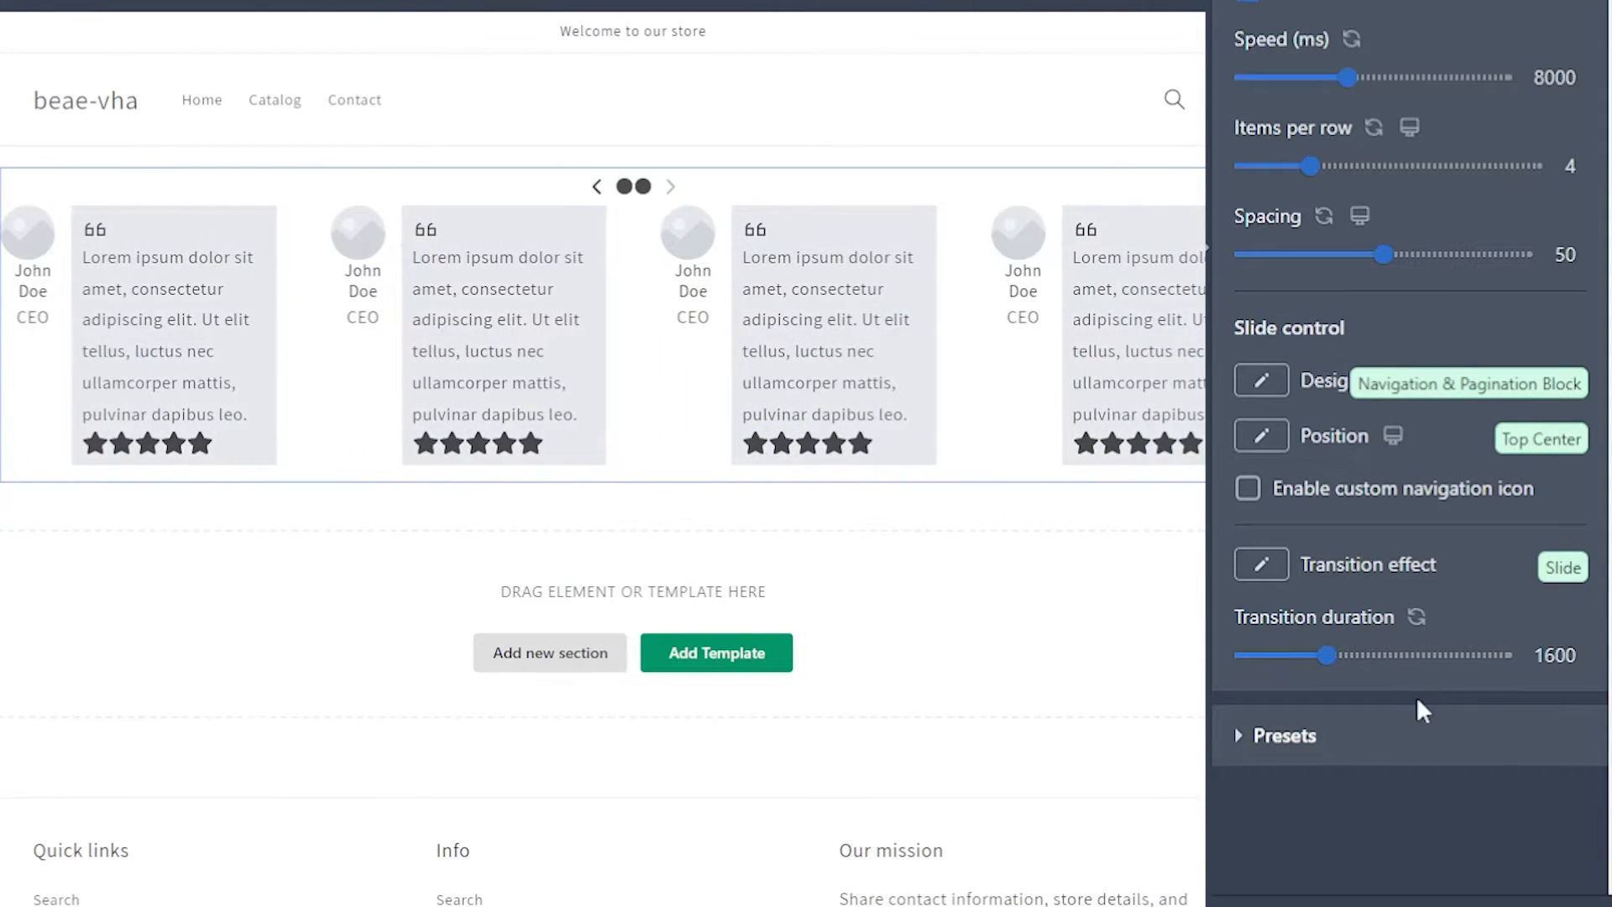
left_click(1292, 7)
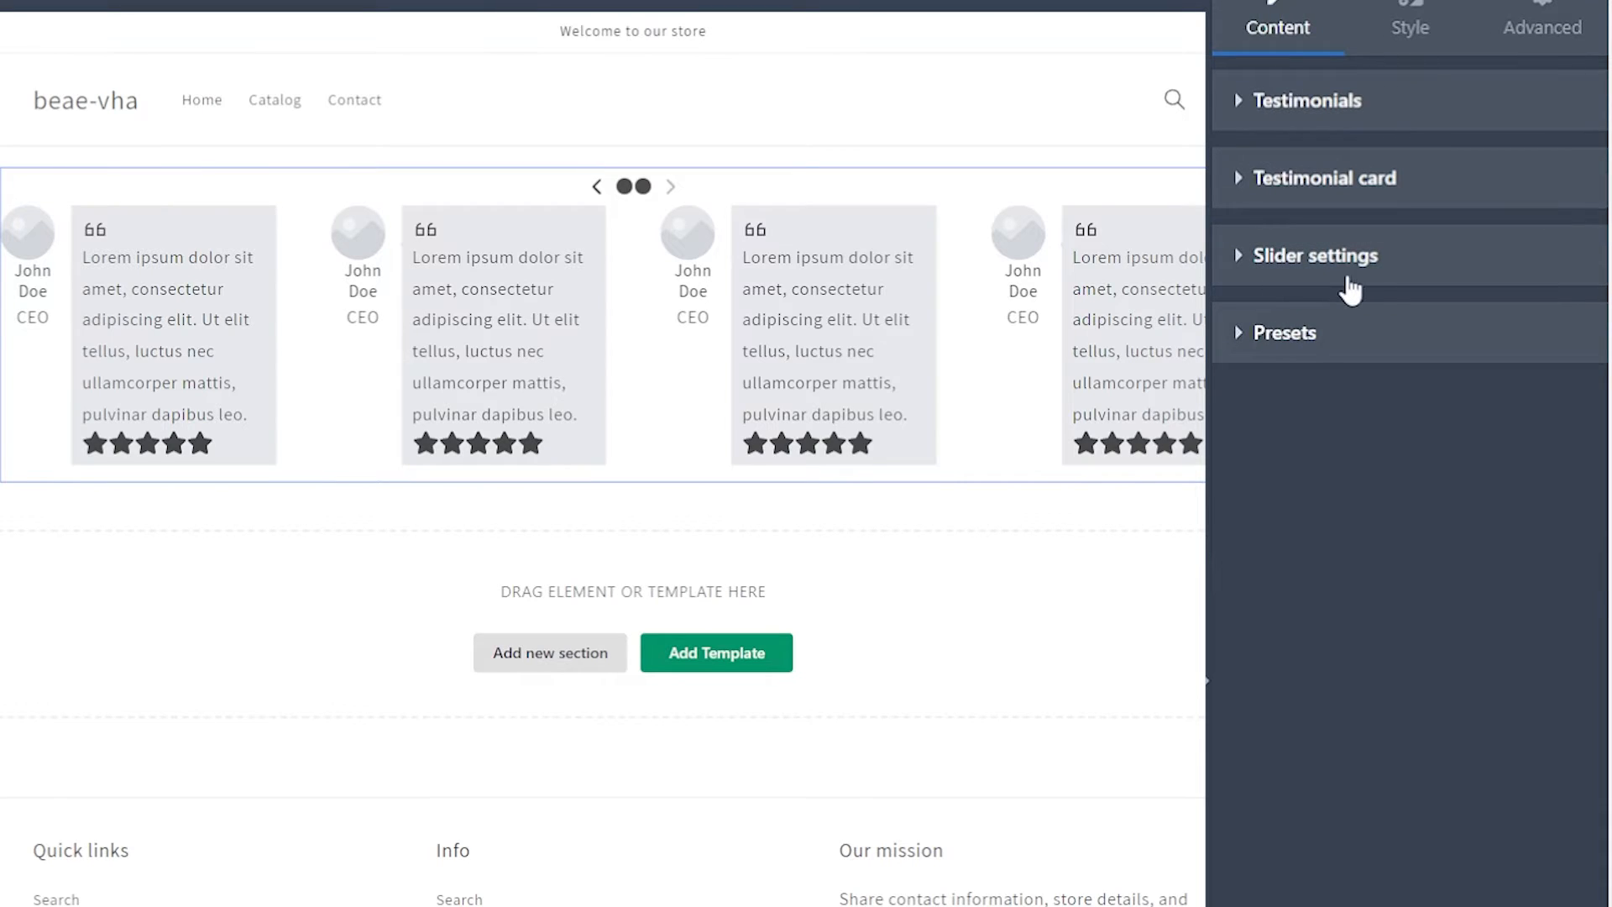
left_click(1241, 341)
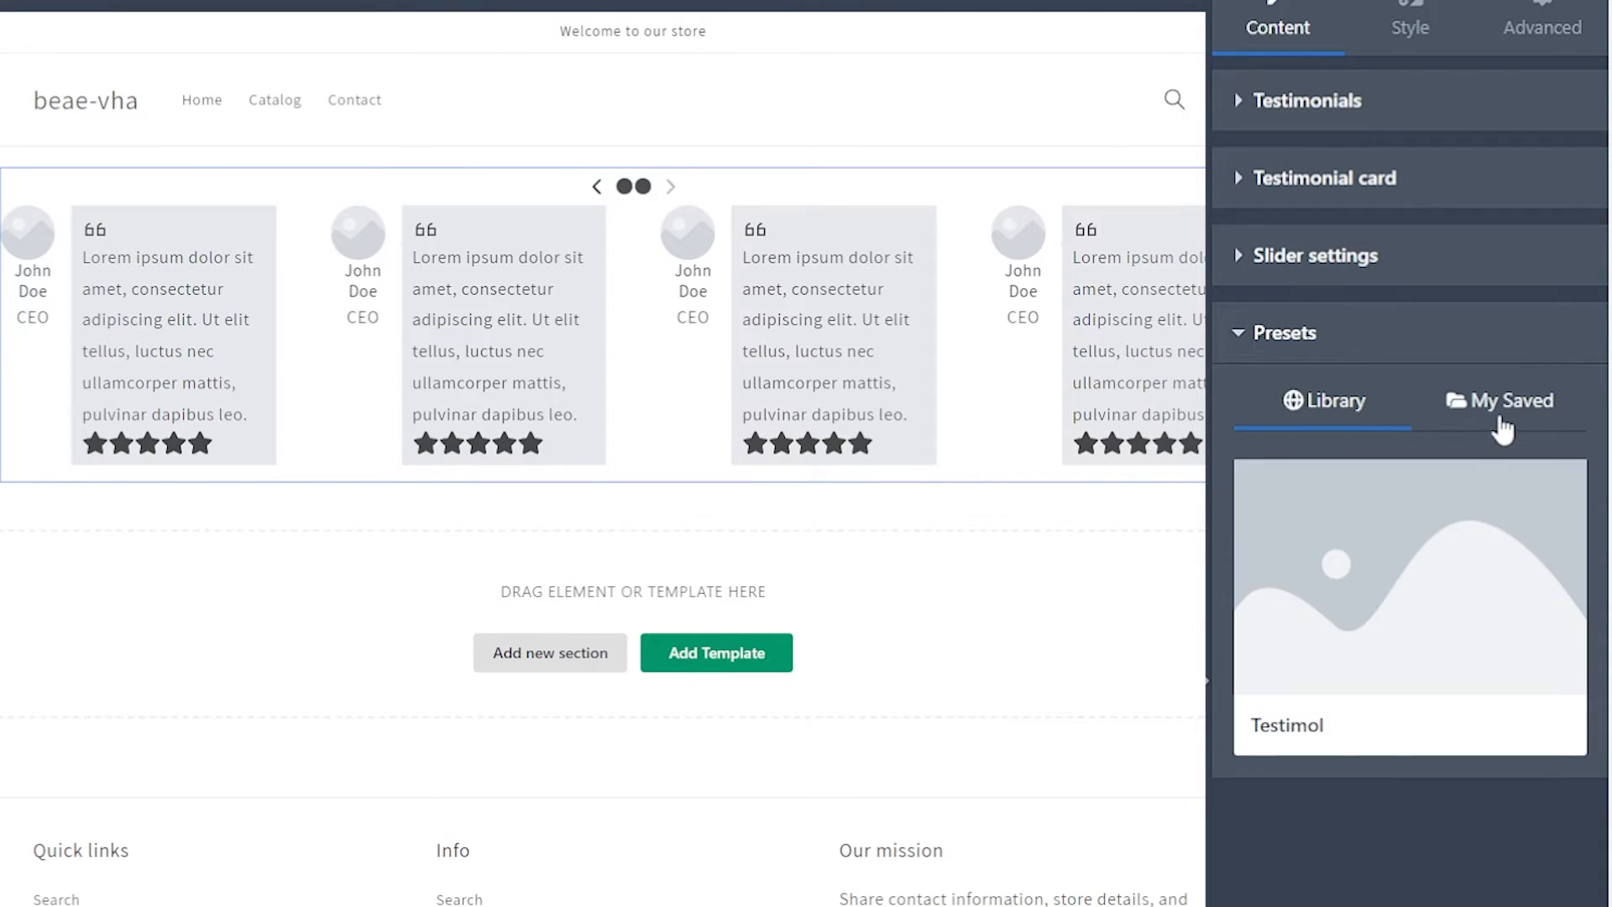
scroll(1503, 453, "up", 1)
left_click(1503, 472)
left_click(1354, 454)
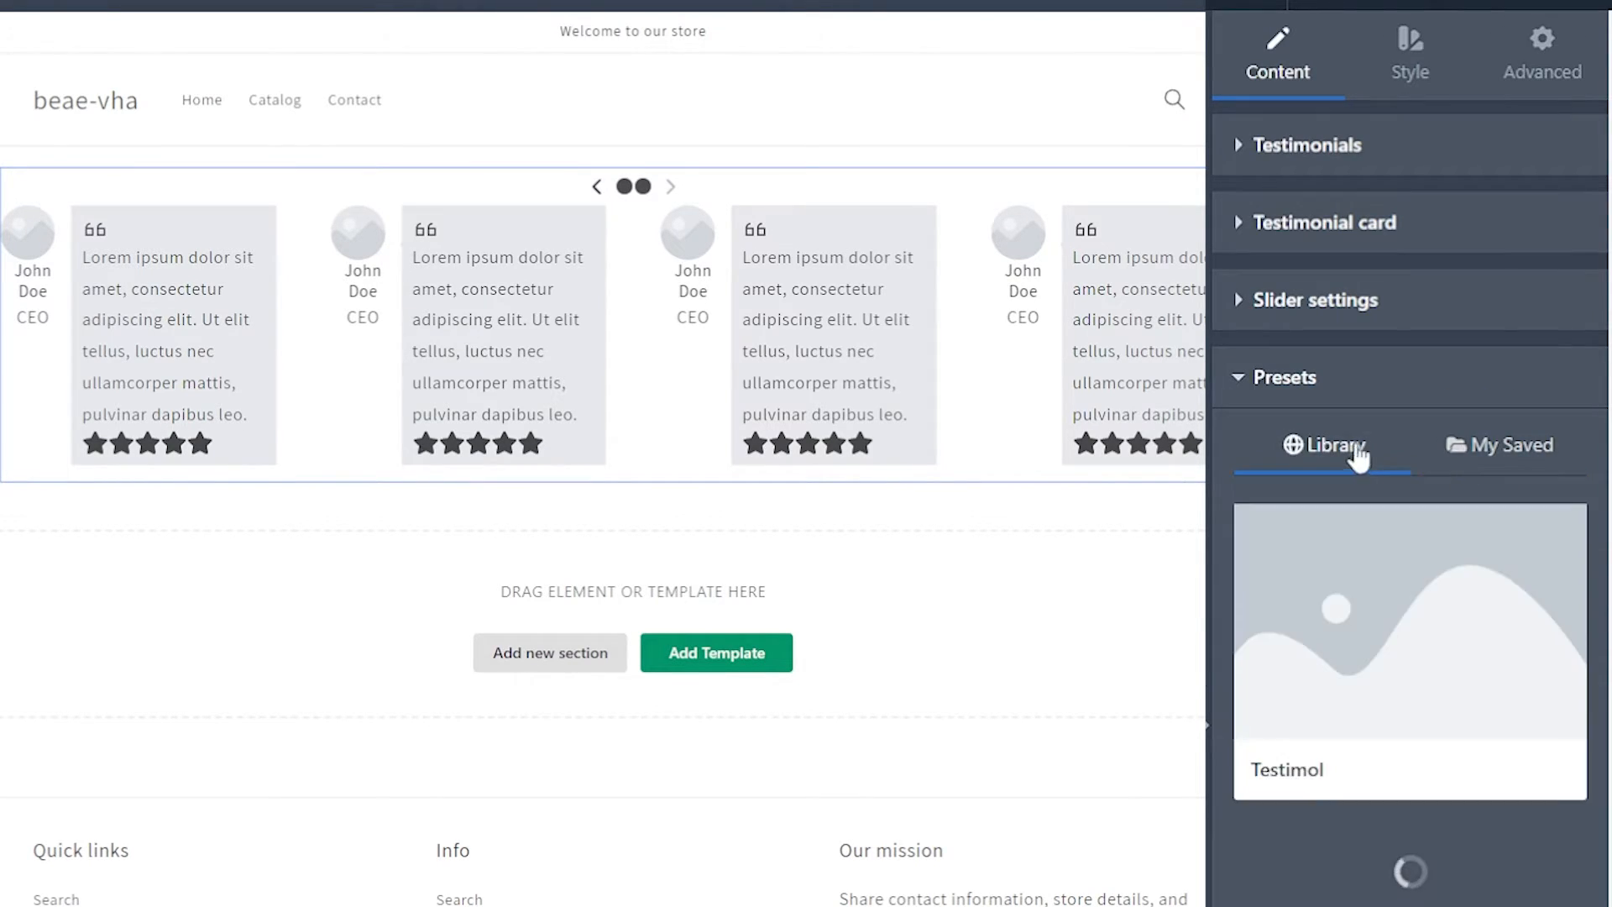
left_click(1285, 377)
Step: Set the testimonial card's background color to #00f2ff in its style settings
left_click(1410, 63)
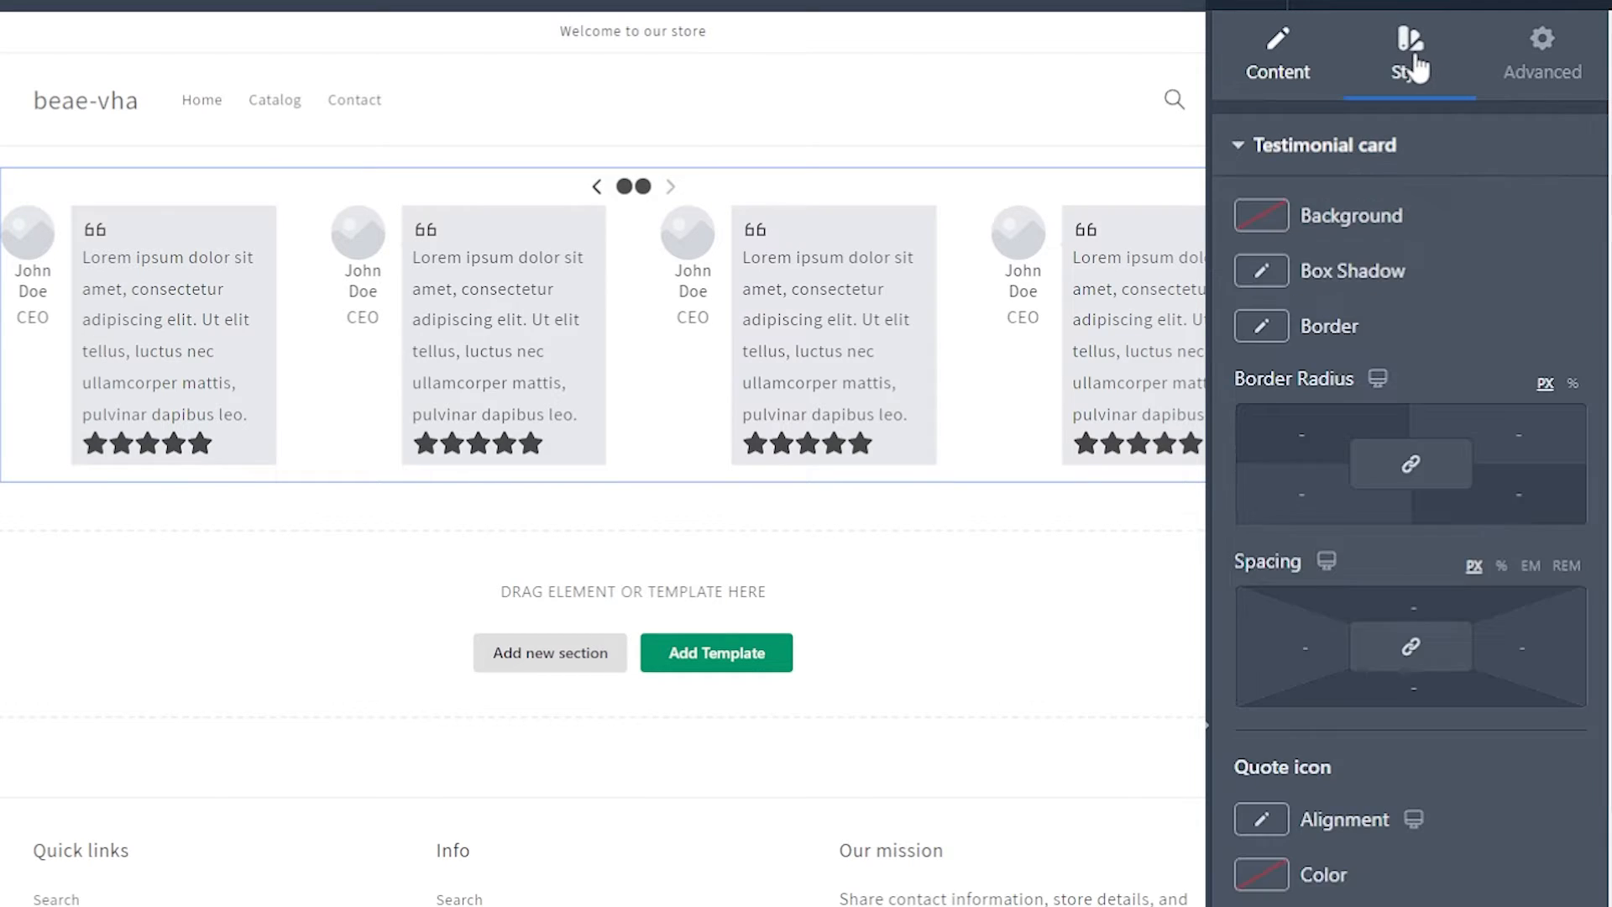
left_click(1241, 149)
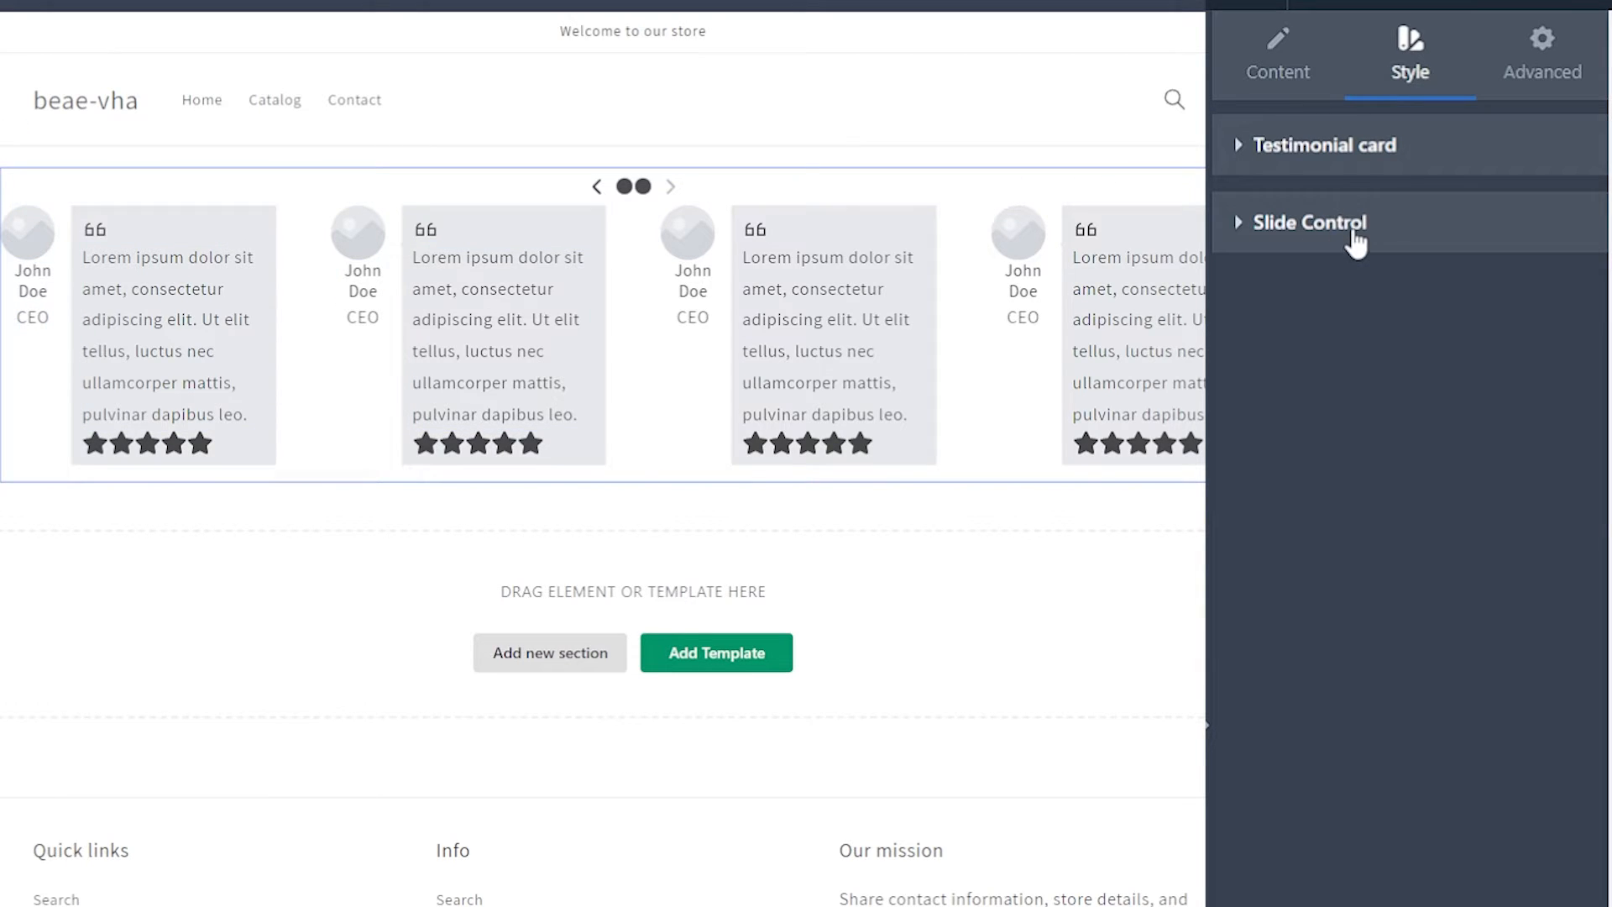
left_click(1243, 144)
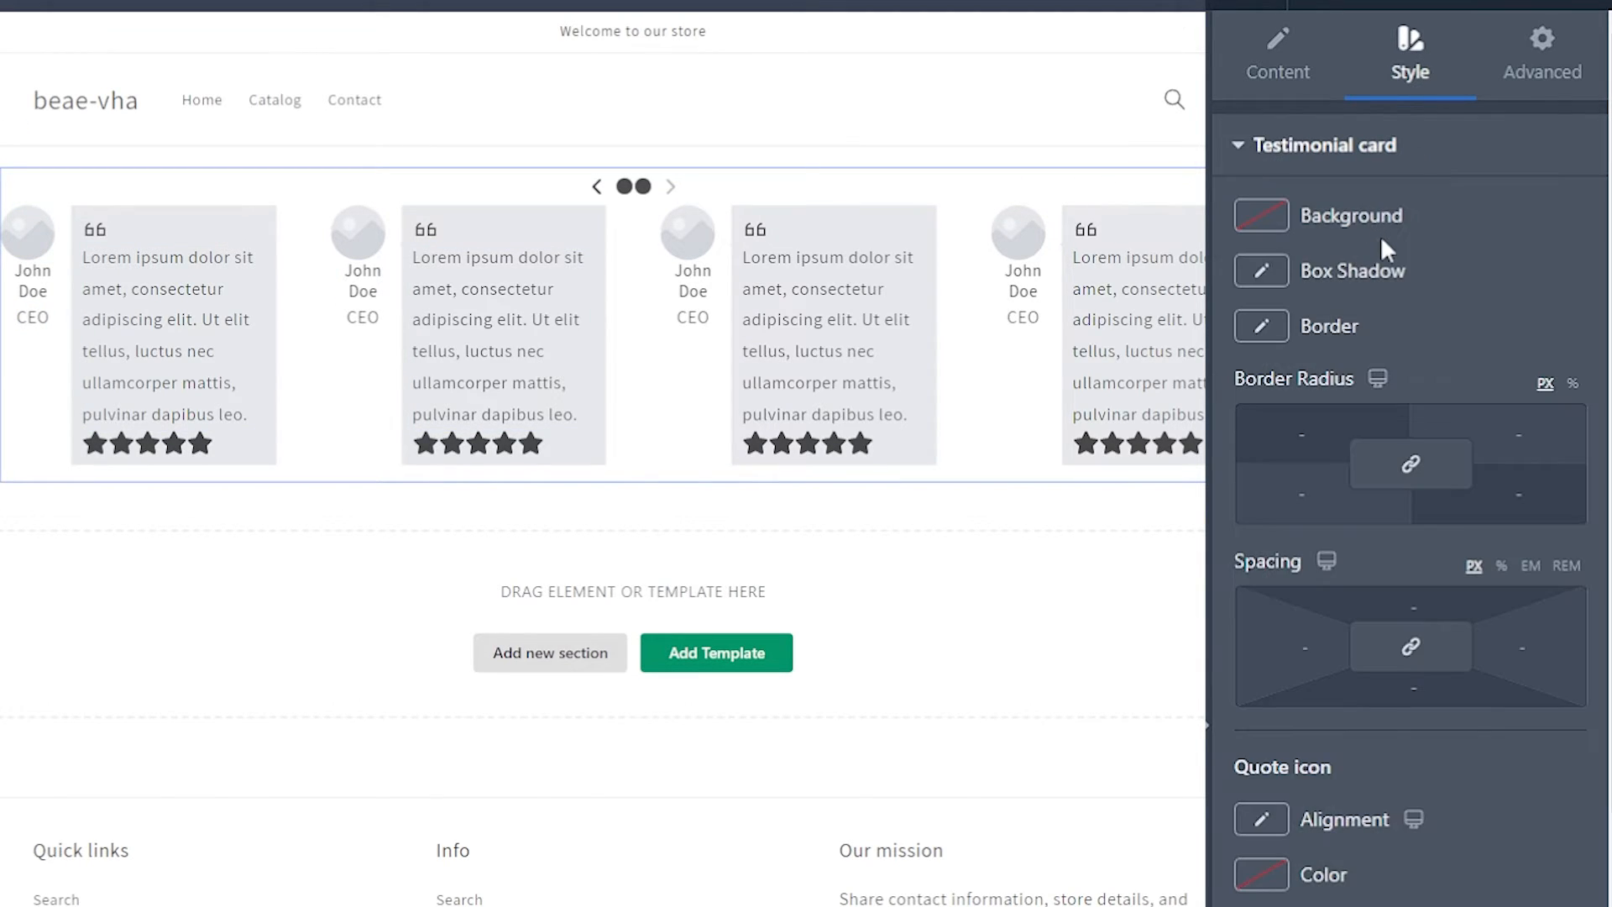
left_click(1262, 217)
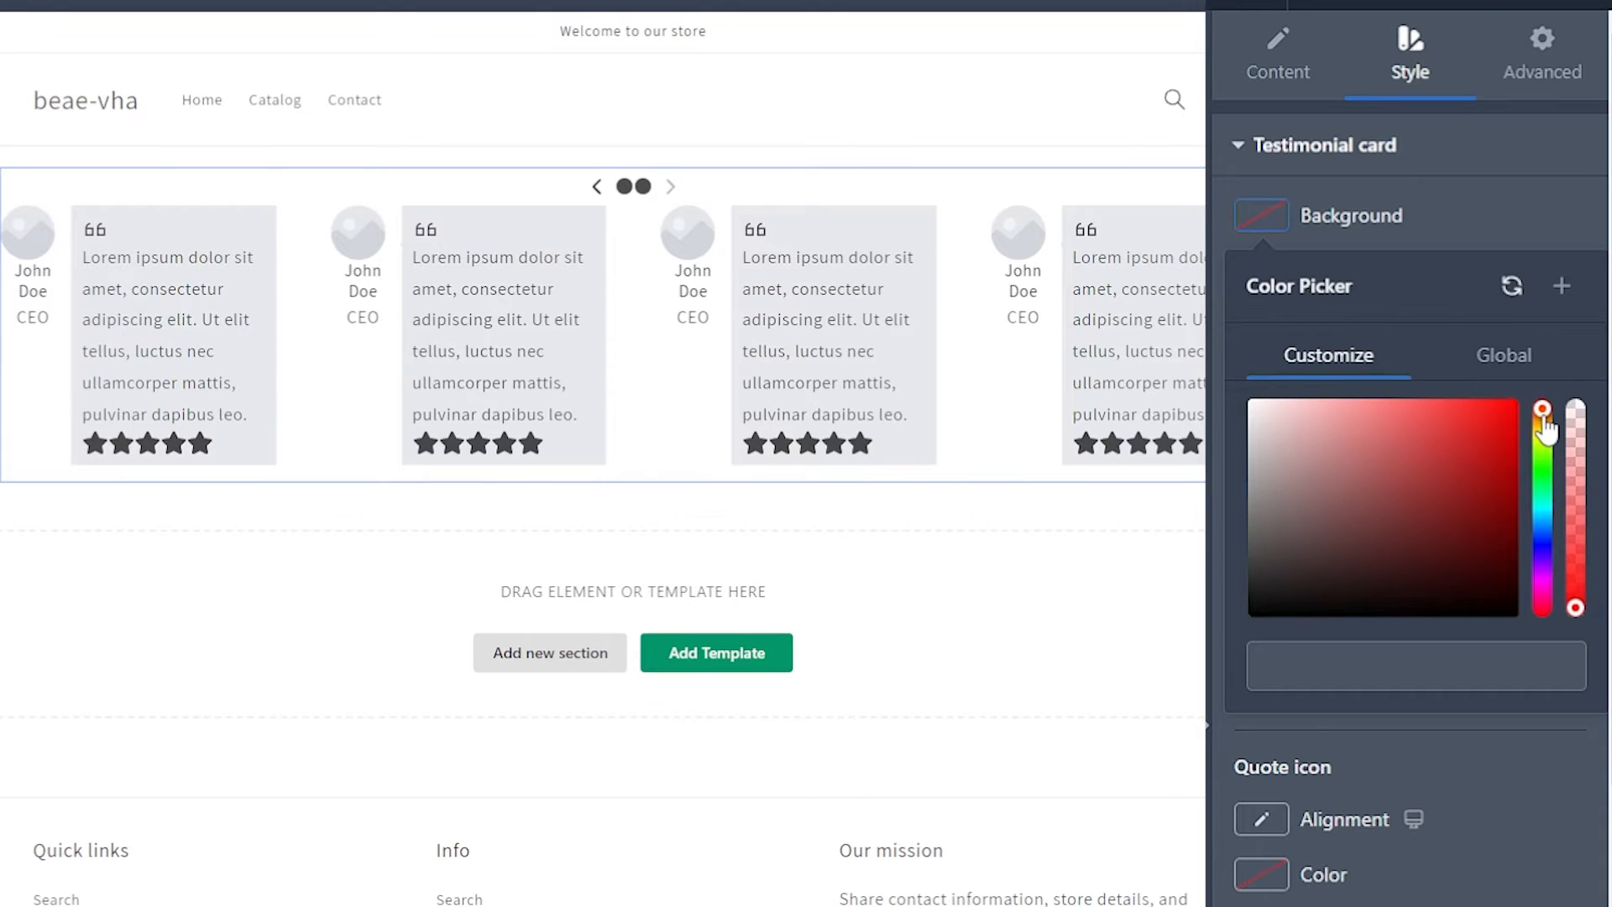
left_click_drag(1547, 428, 1552, 524)
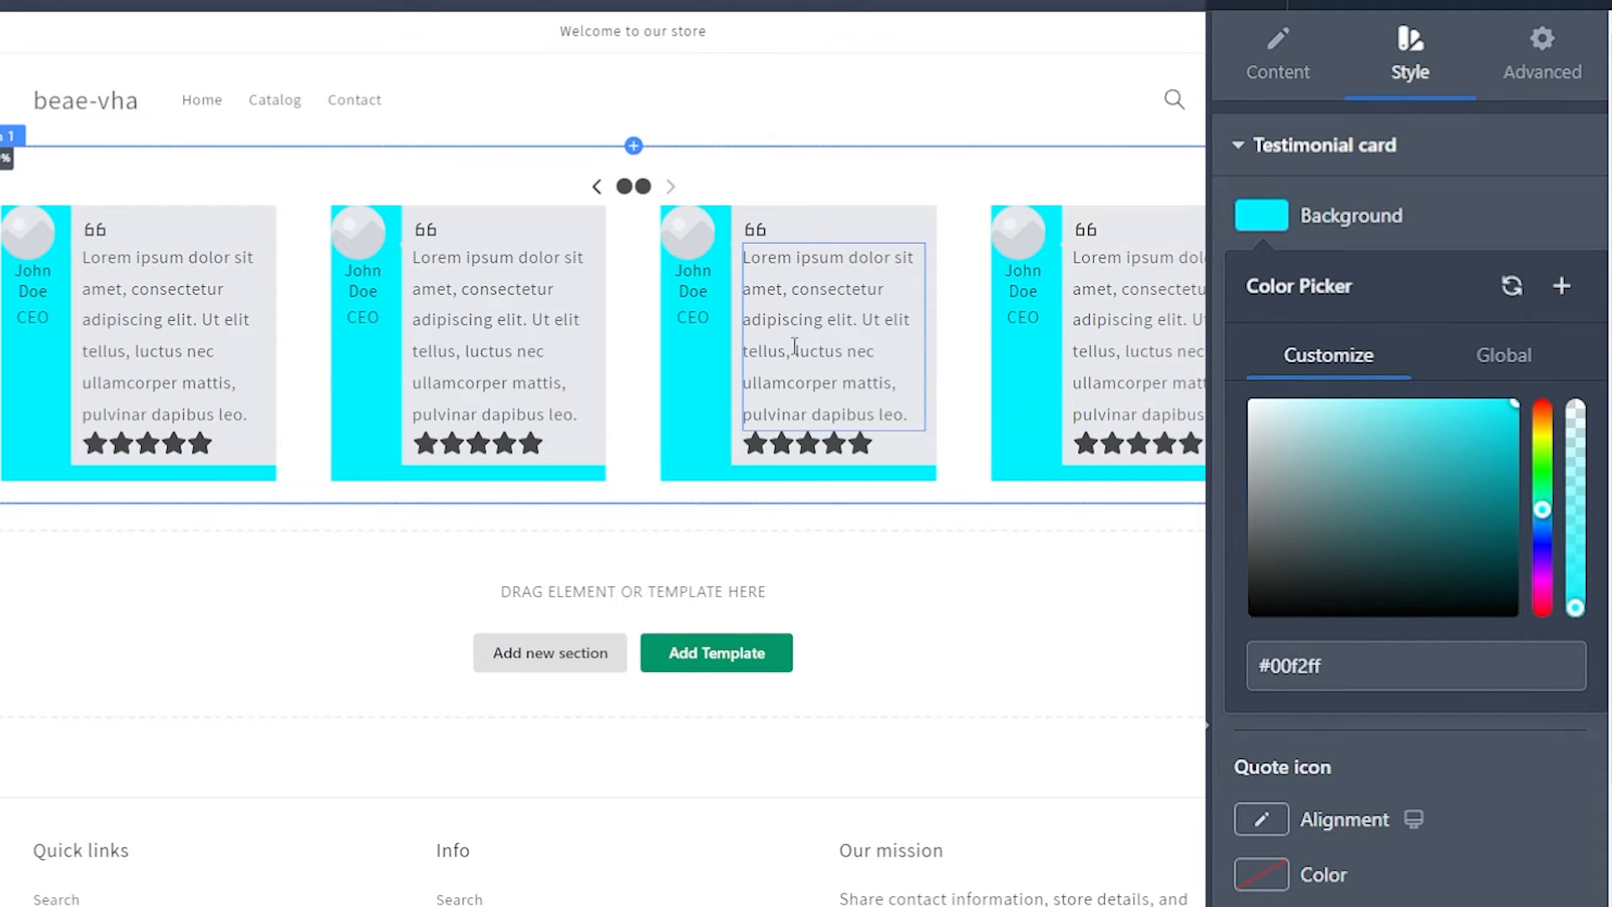
left_click(1176, 395)
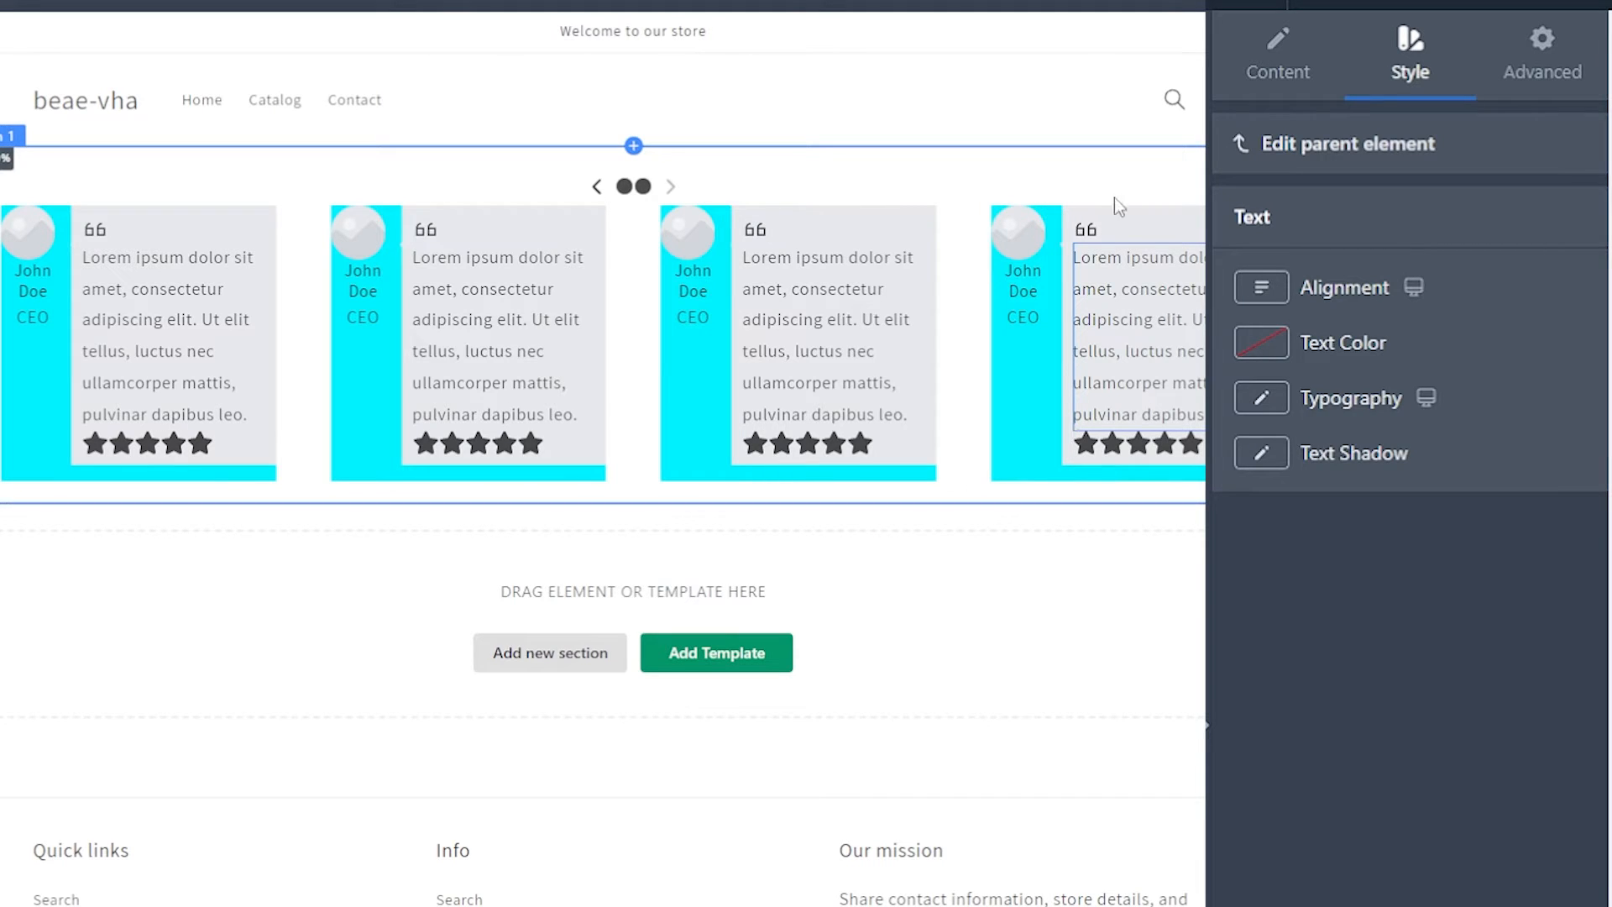
left_click(1267, 144)
Step: Switch the testimonial card's Show bubble option off and on again to compare the background coverage
left_click(1267, 72)
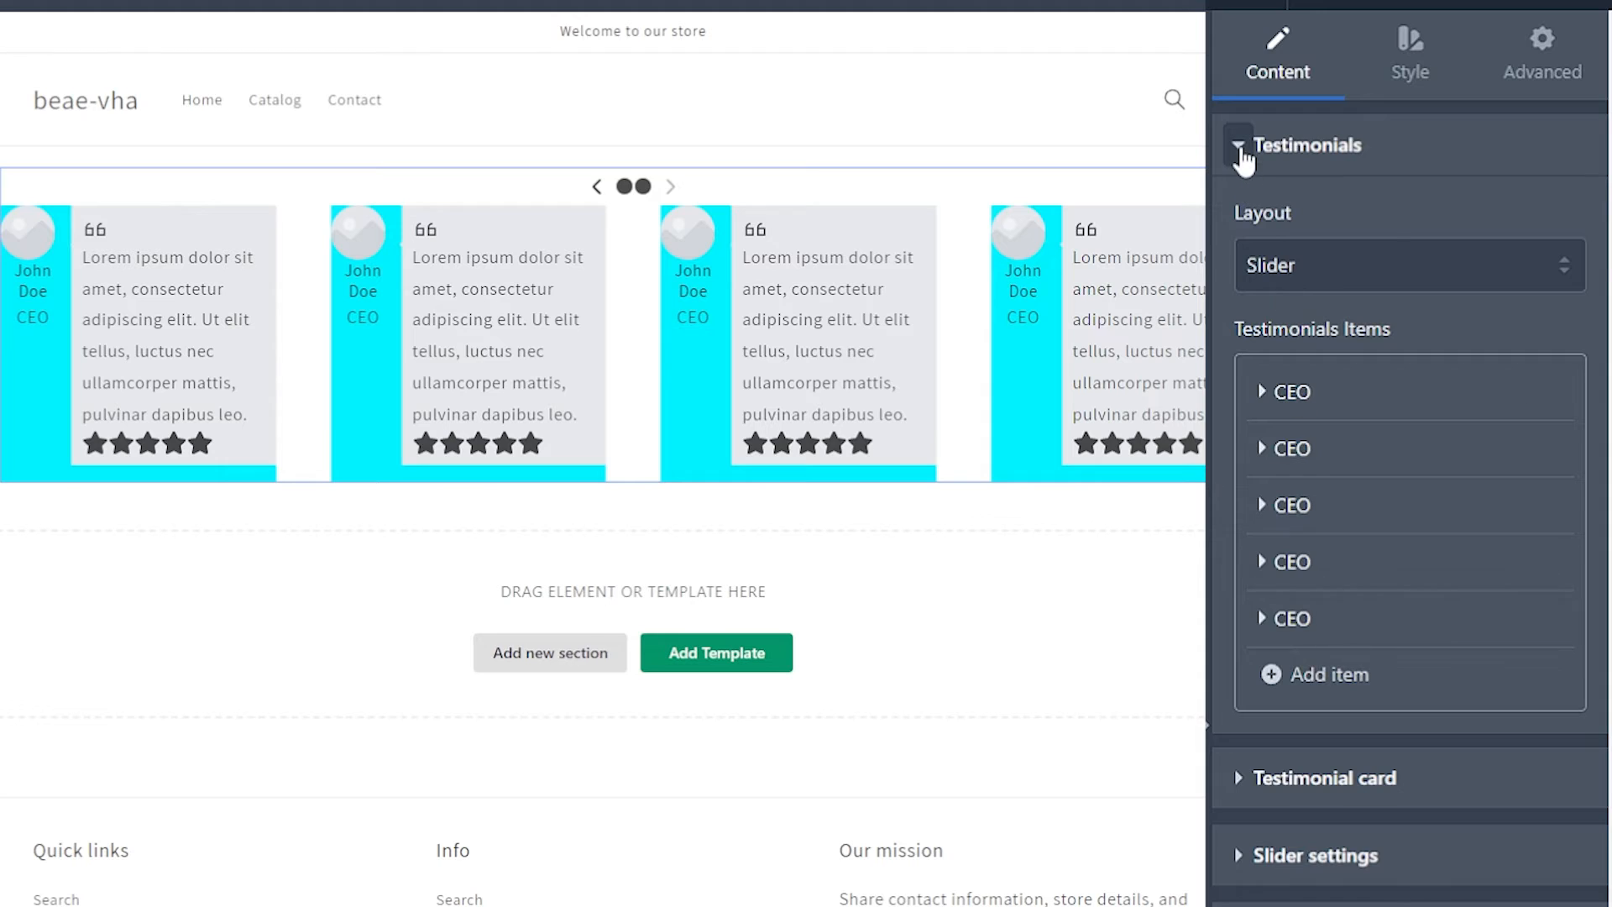
left_click(1240, 146)
left_click(1236, 239)
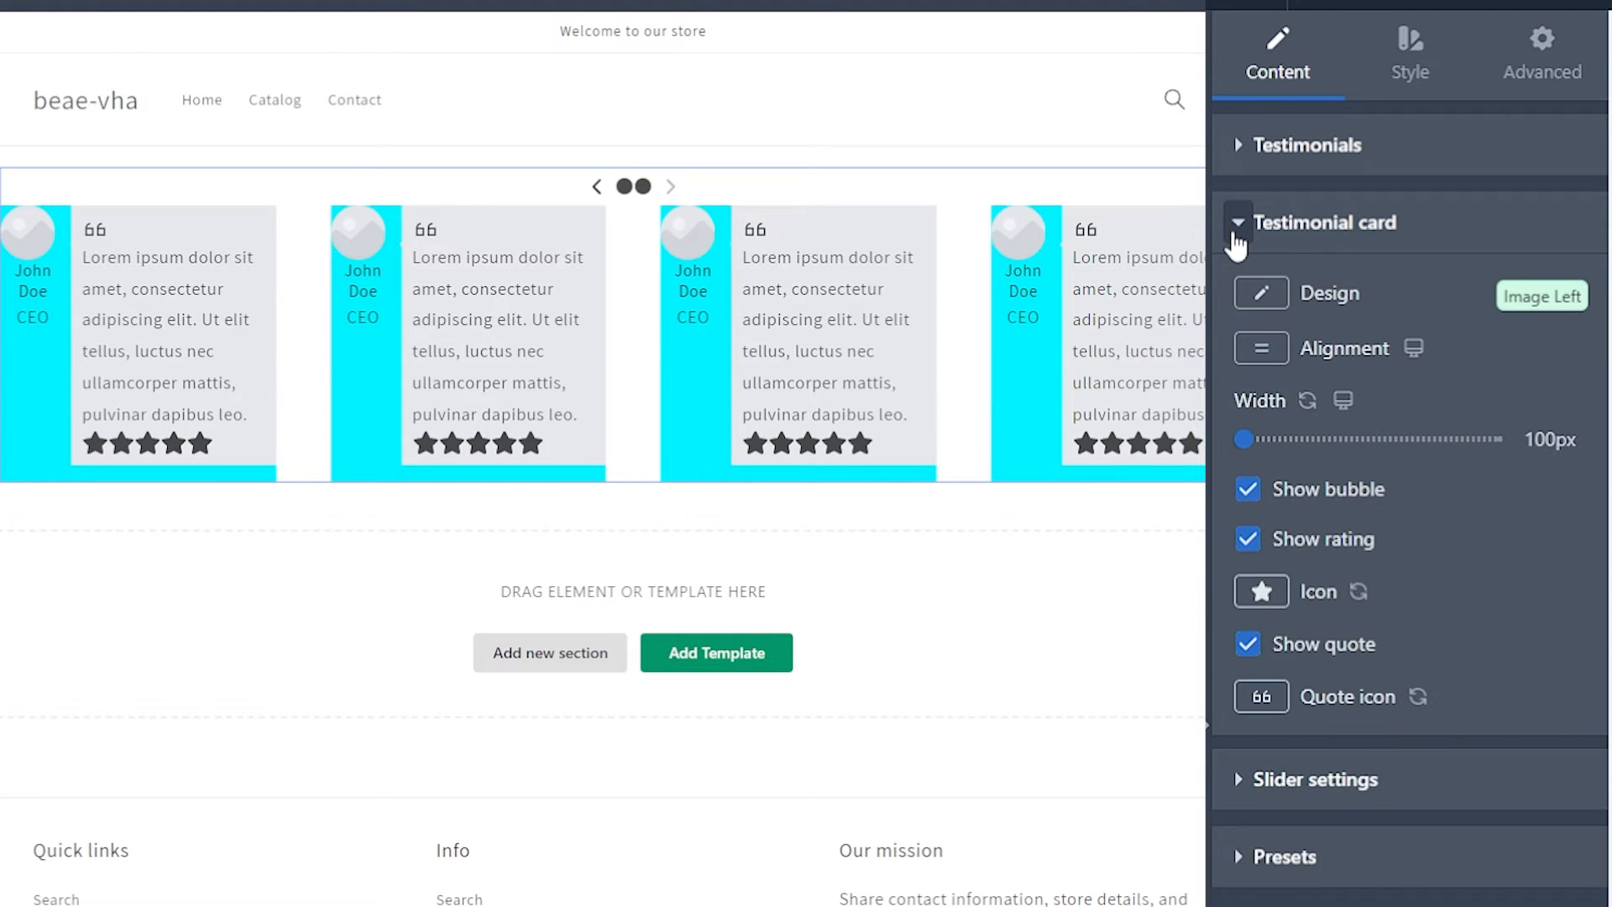
left_click(1250, 490)
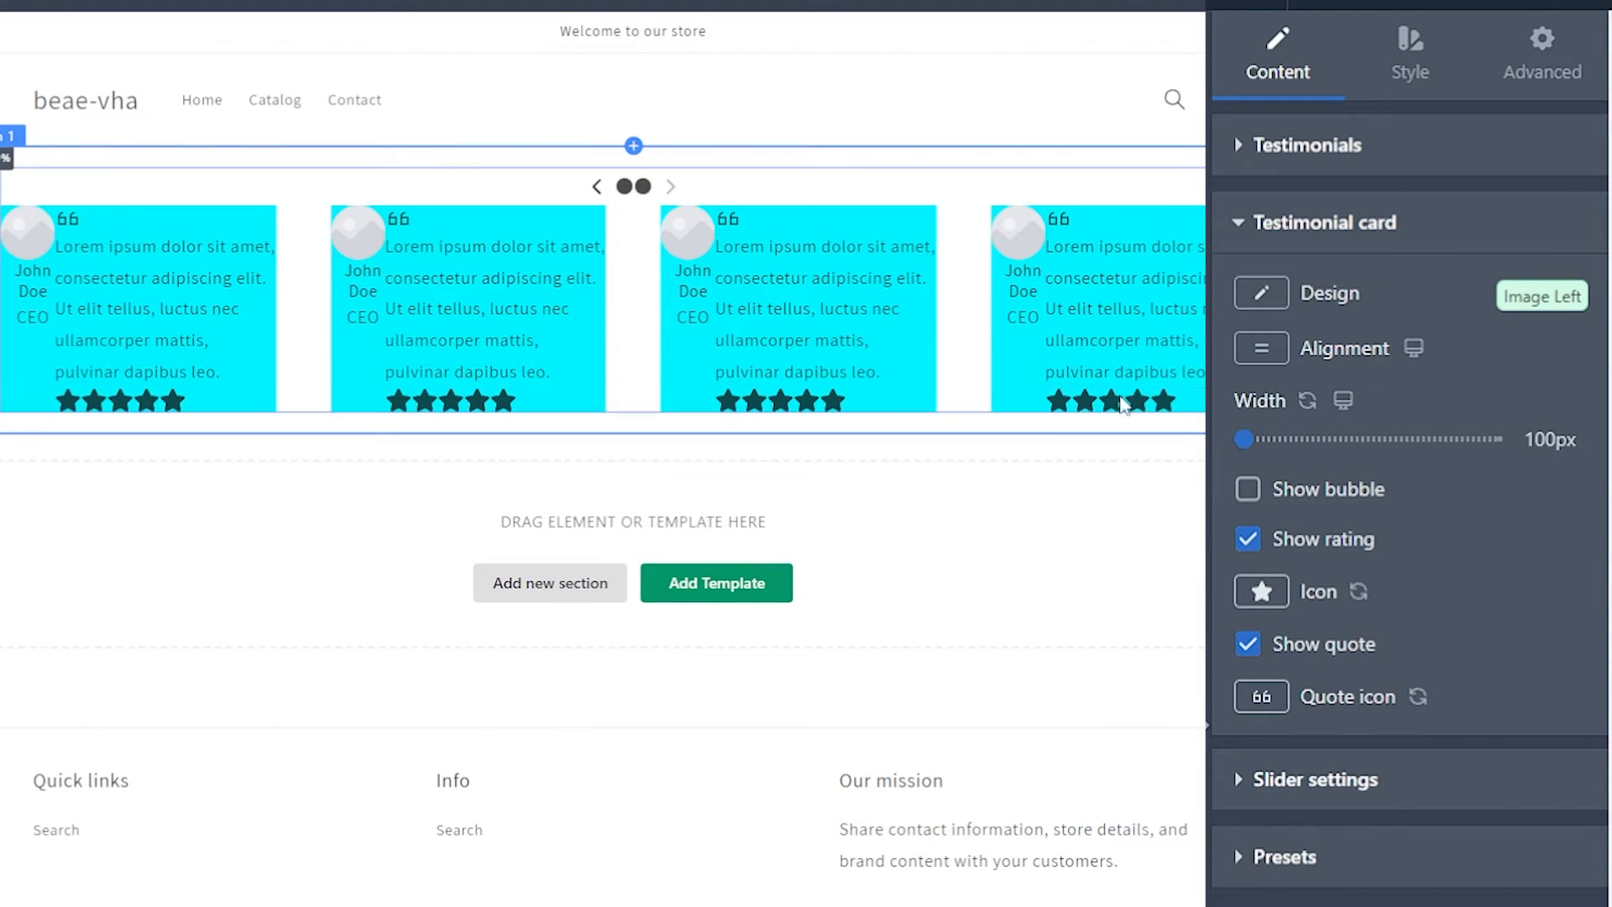
Step: Set the testimonial card's box shadow color to black, #000000
left_click(1409, 57)
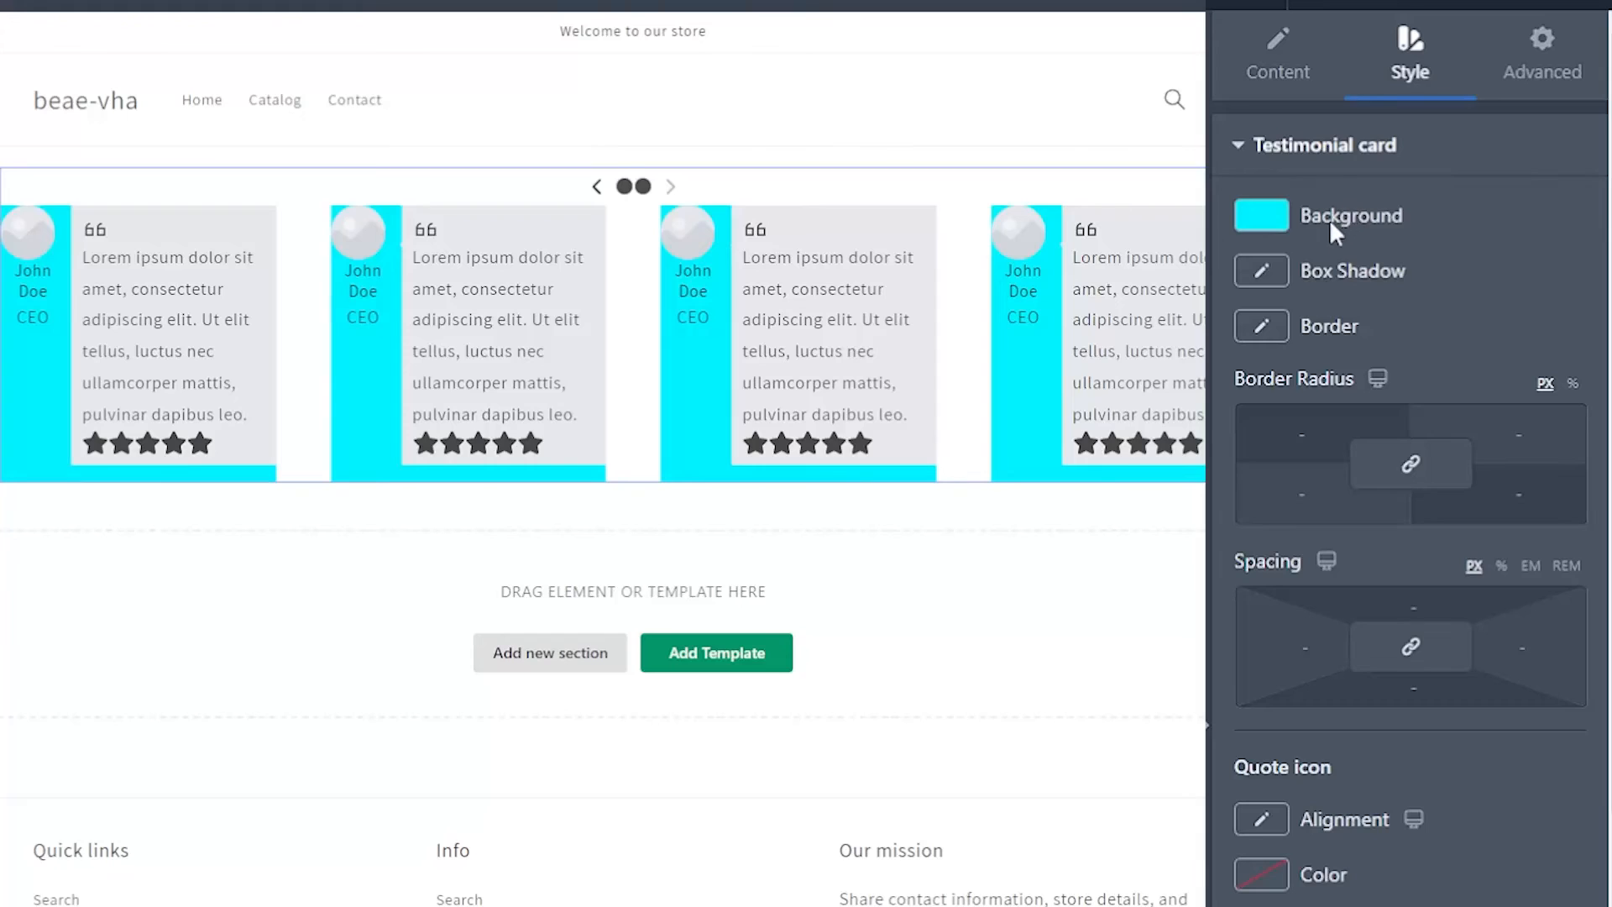
left_click(1273, 279)
left_click(1274, 418)
left_click(1375, 396)
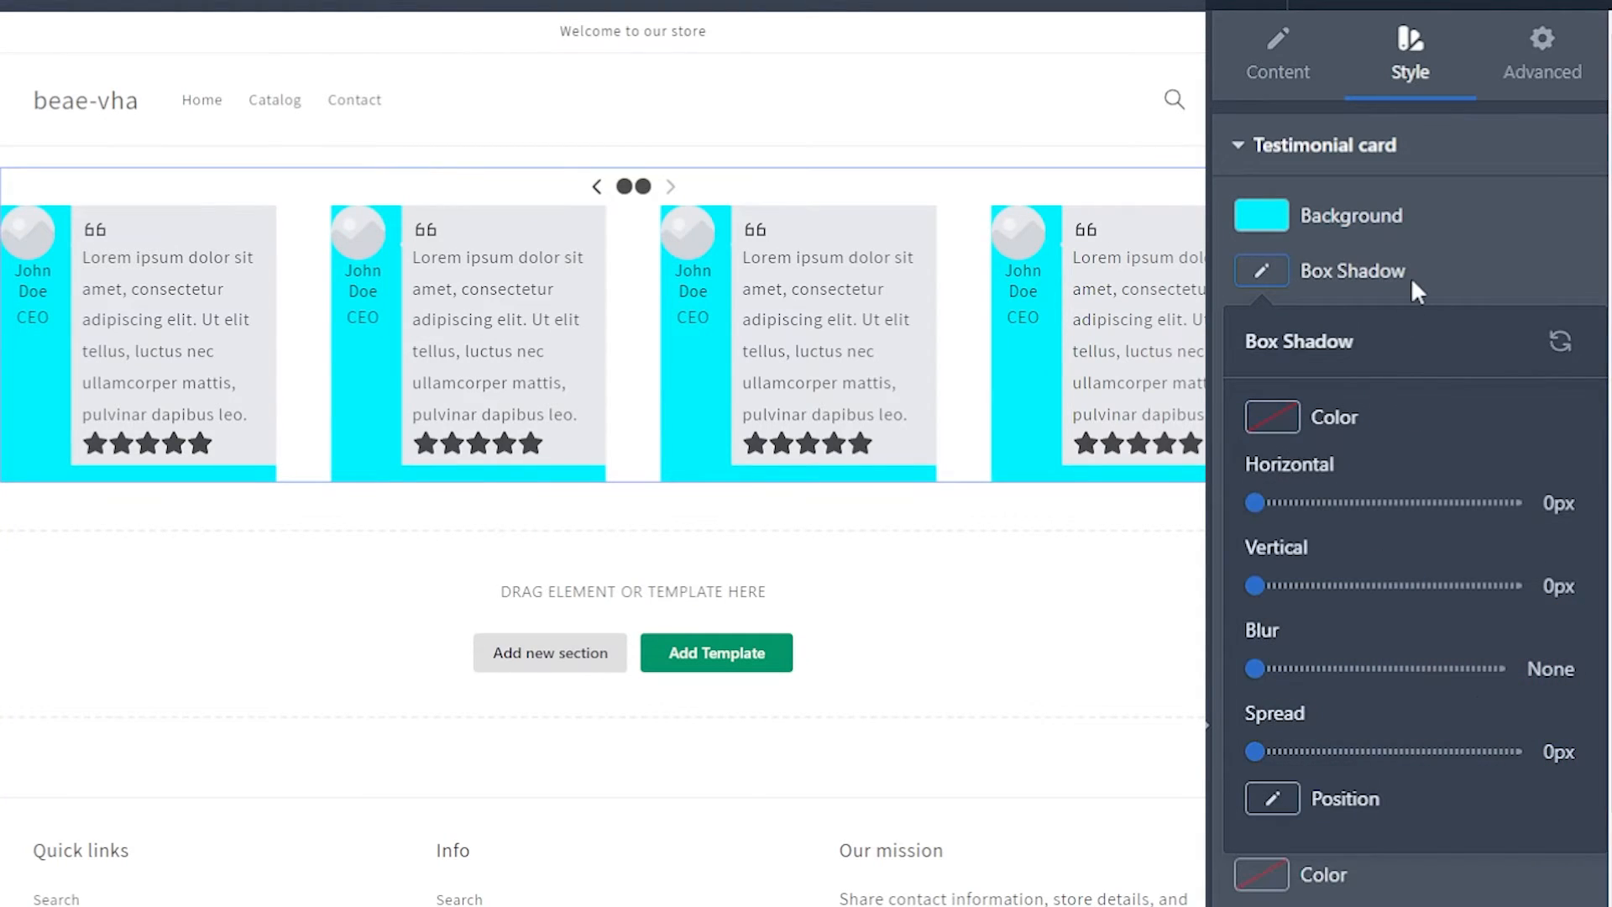
left_click(1410, 277)
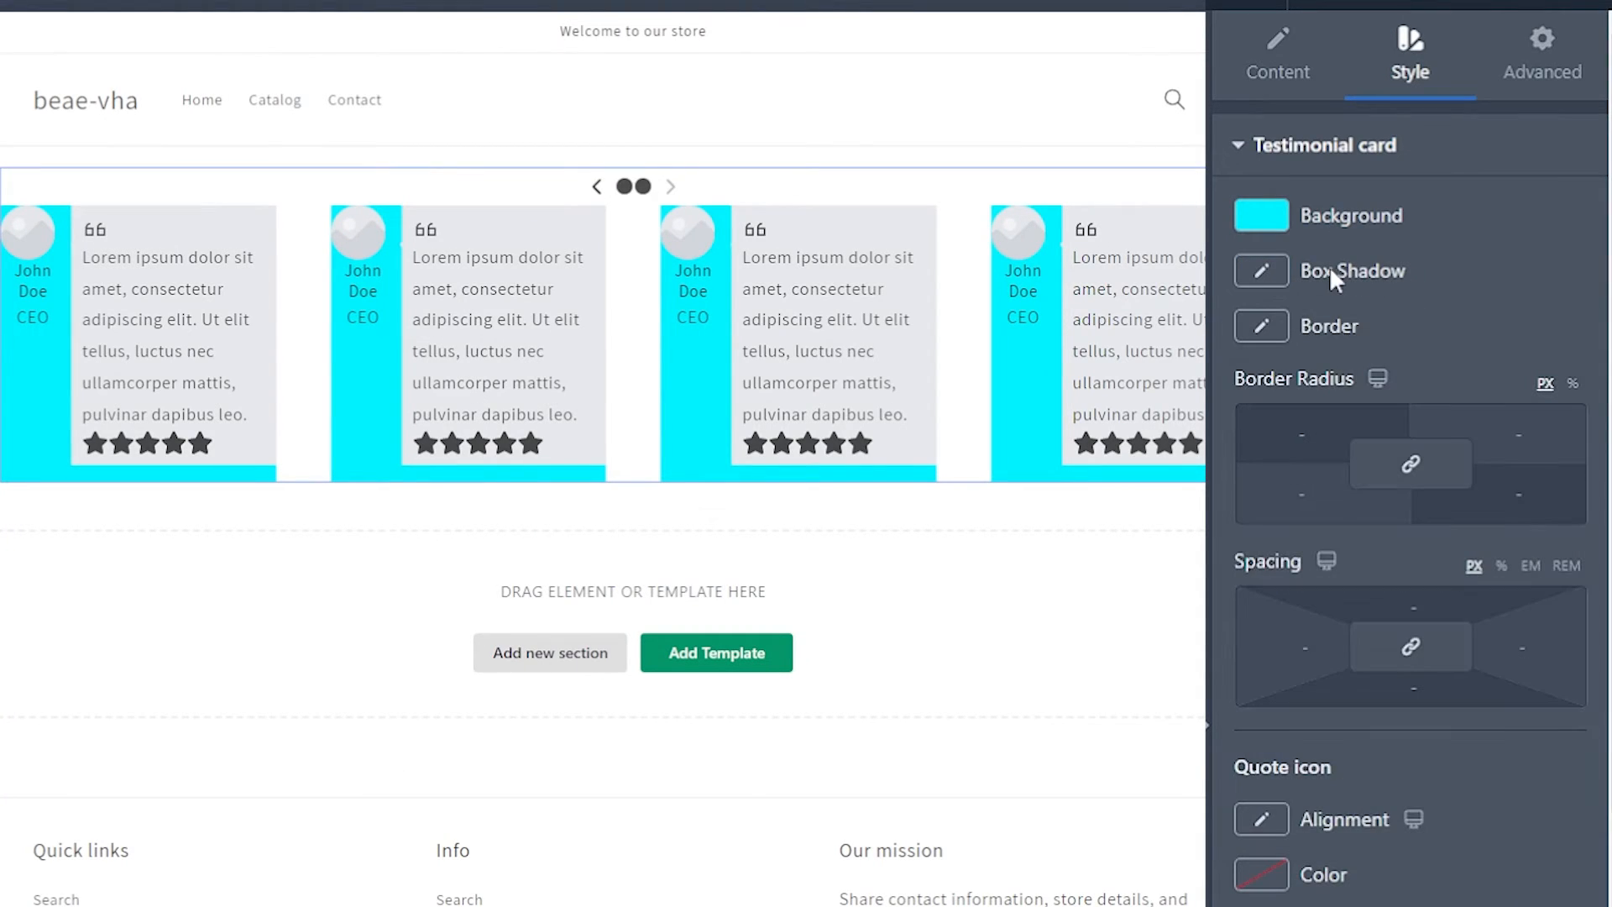
left_click(1273, 280)
left_click(1290, 418)
left_click(1277, 816)
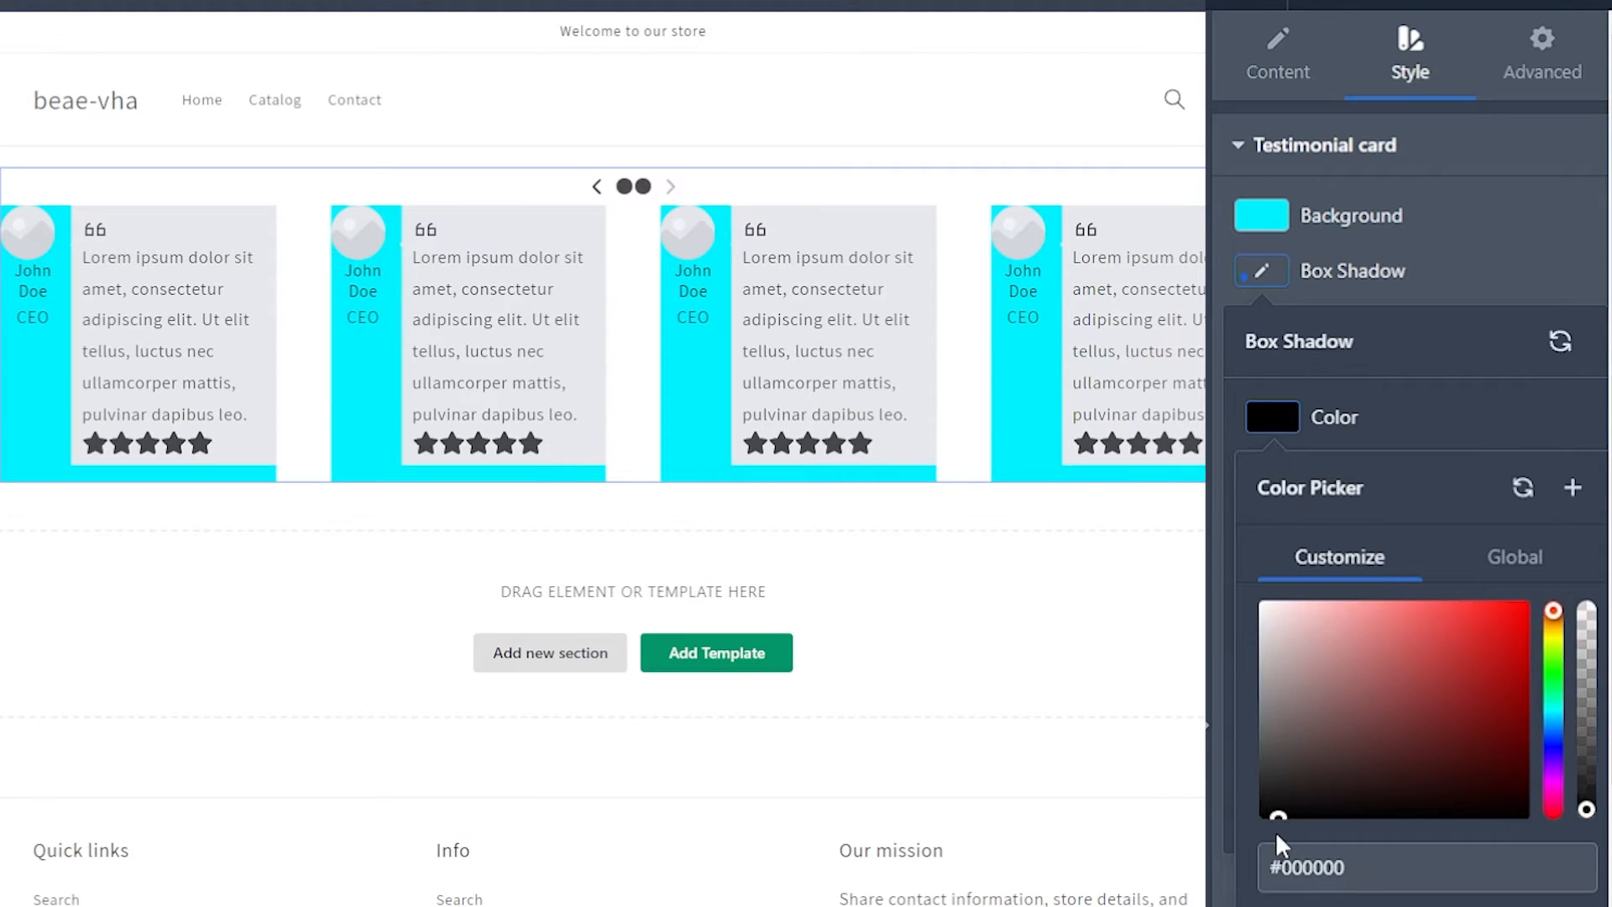
left_click(1485, 281)
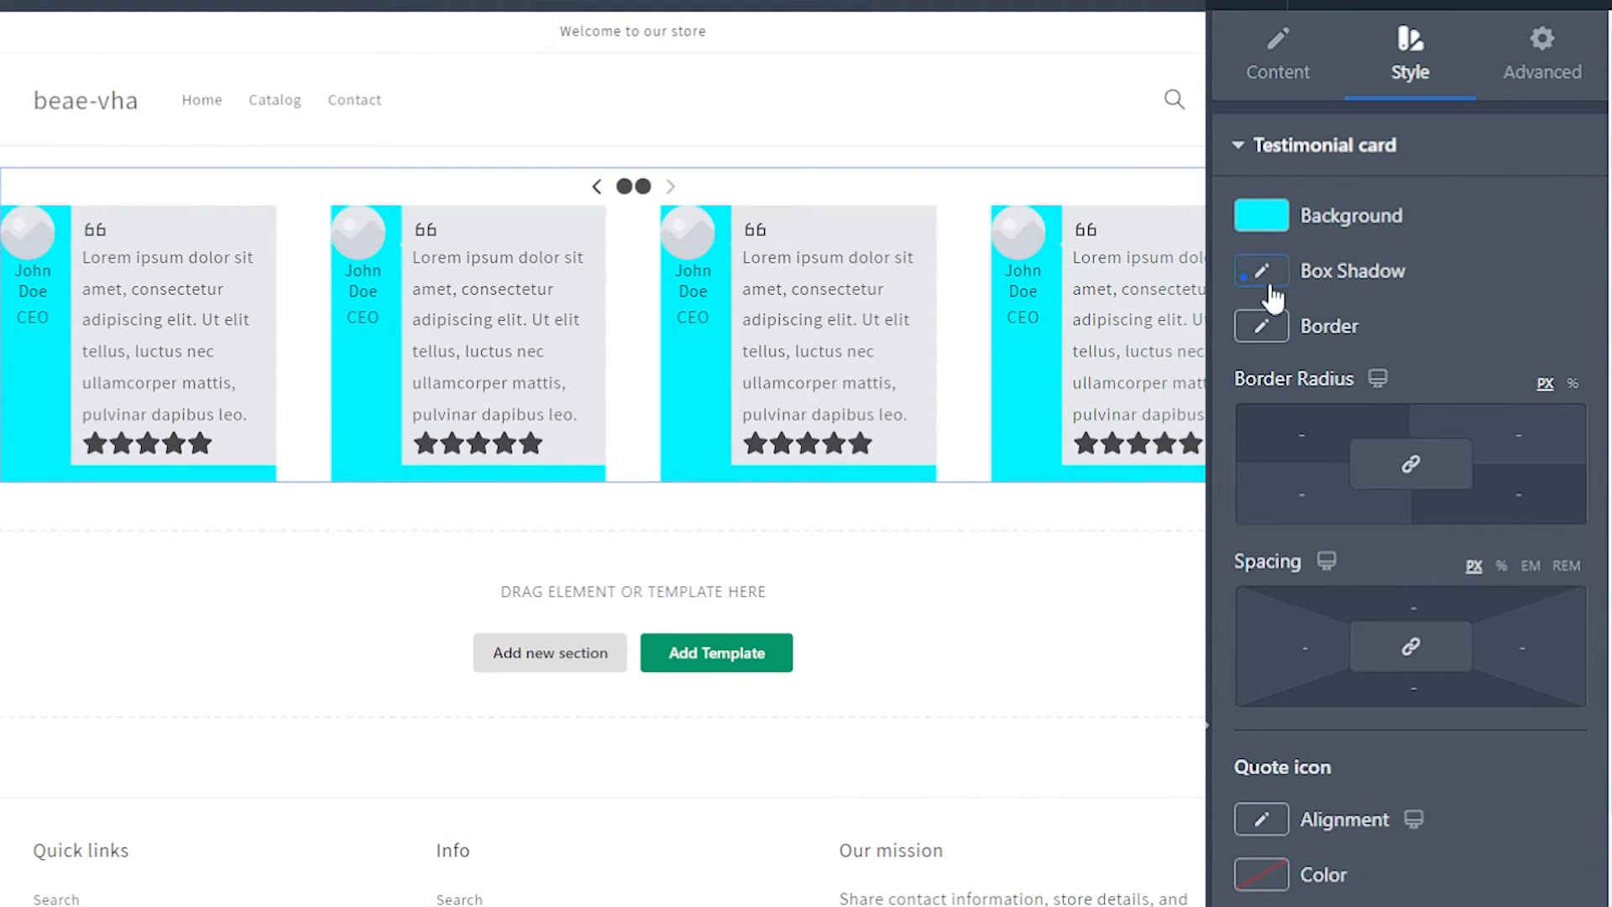
Step: Set the card's box shadow to -8px horizontal, -4px vertical, 13px blur and -6px spread
left_click(1271, 288)
left_click_drag(1255, 502, 1365, 509)
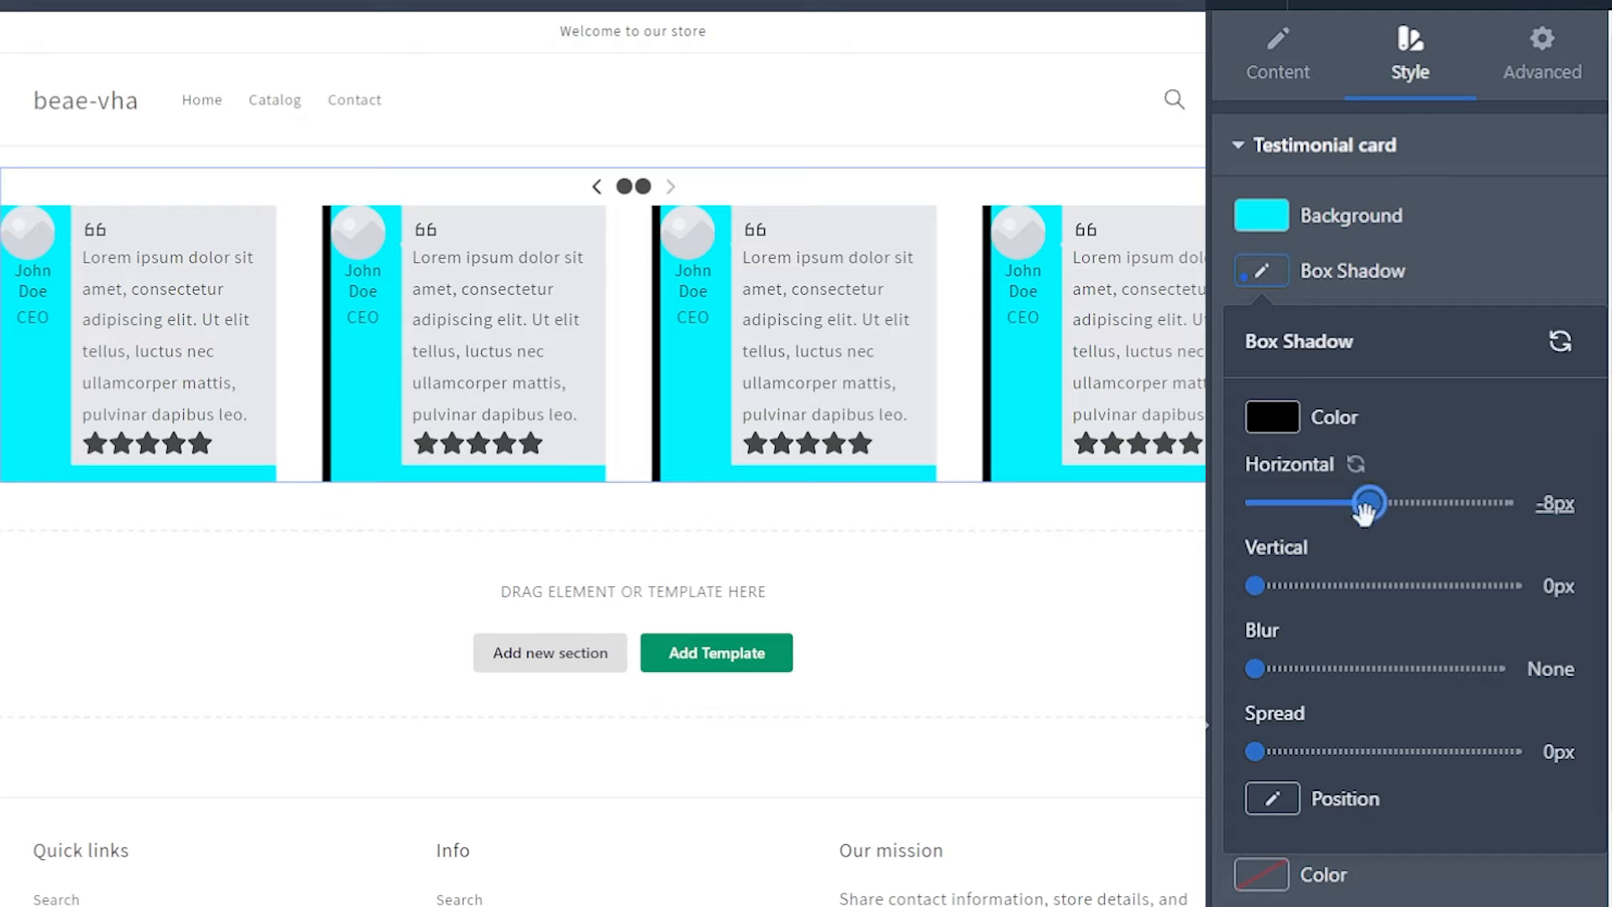
left_click_drag(1255, 586, 1290, 581)
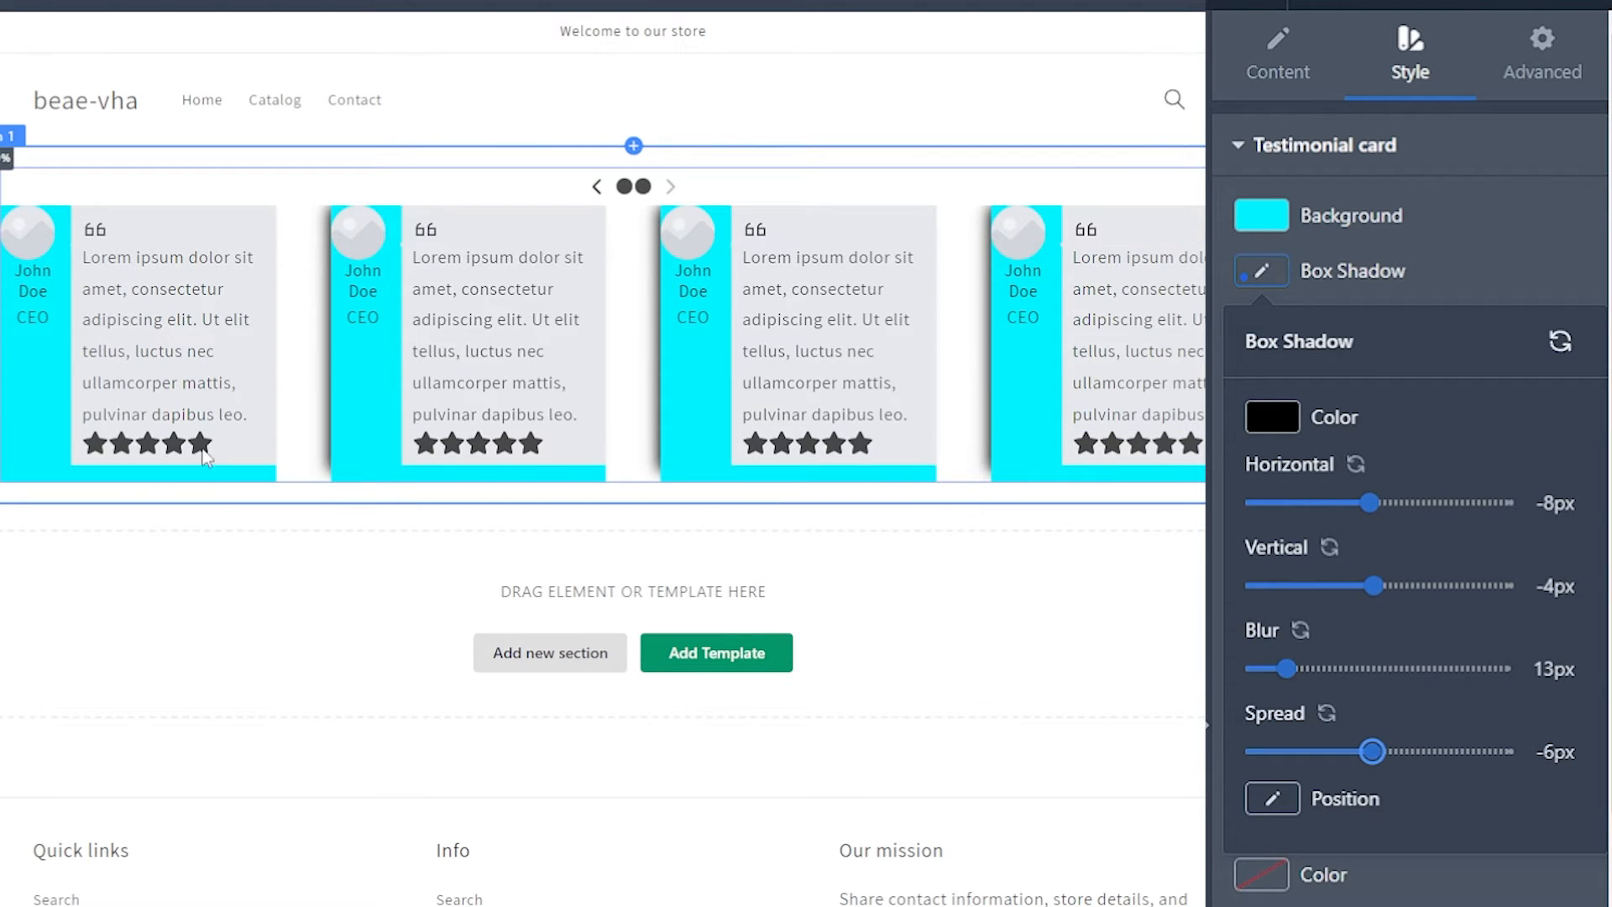
Step: Set the position of the testimonial card's box shadow to Inset
scroll(1357, 738, "down", 5)
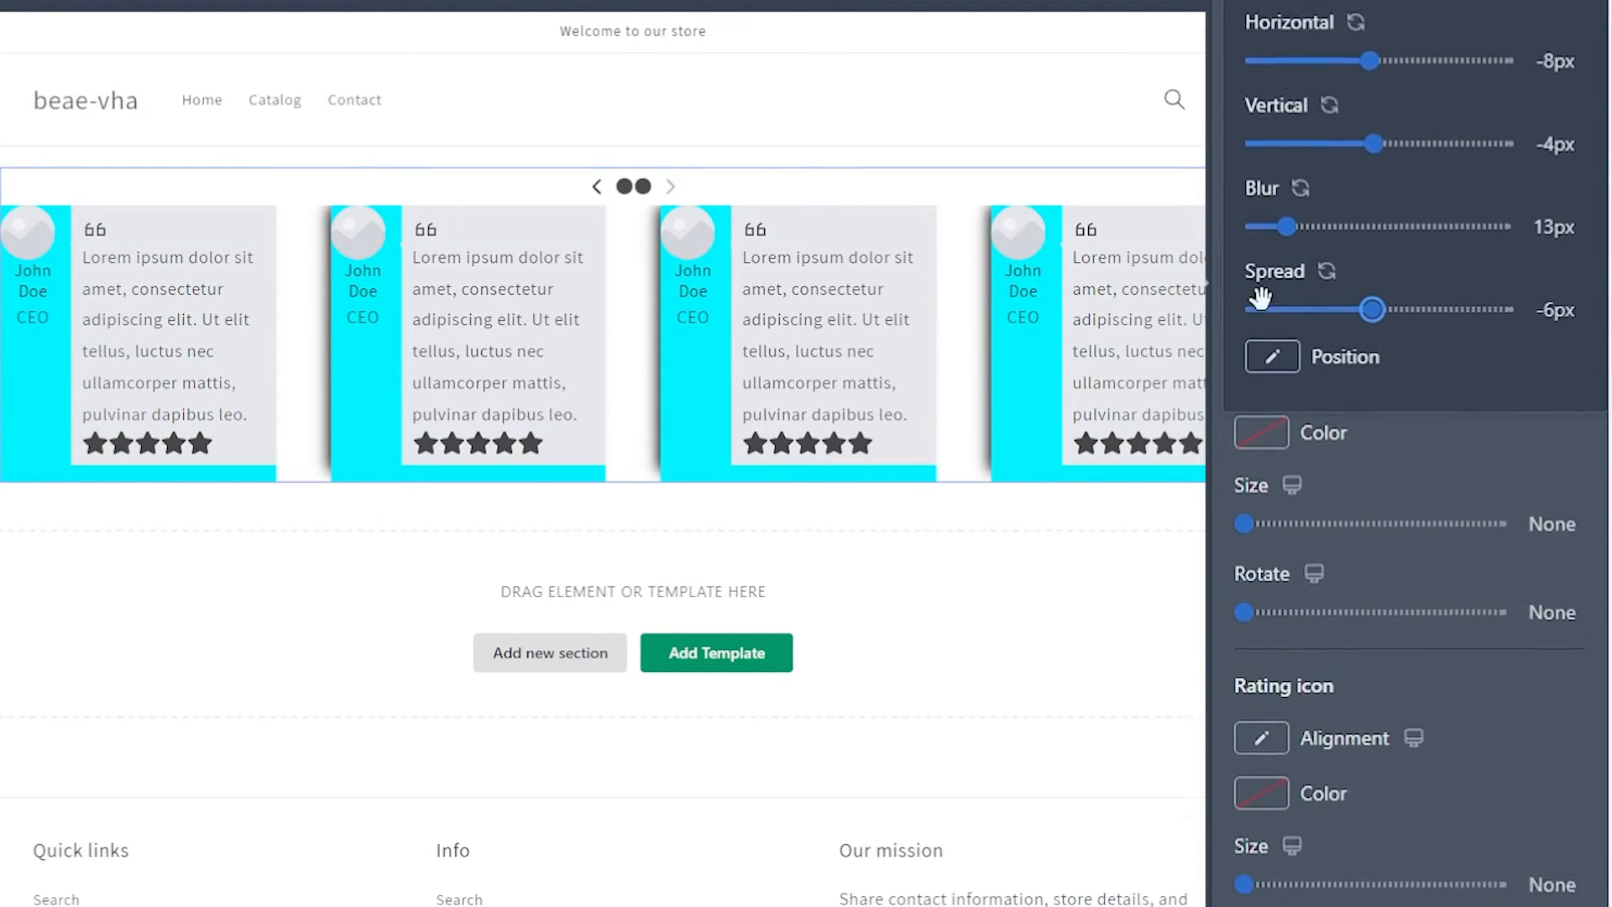
scroll(1261, 298, "down", 1)
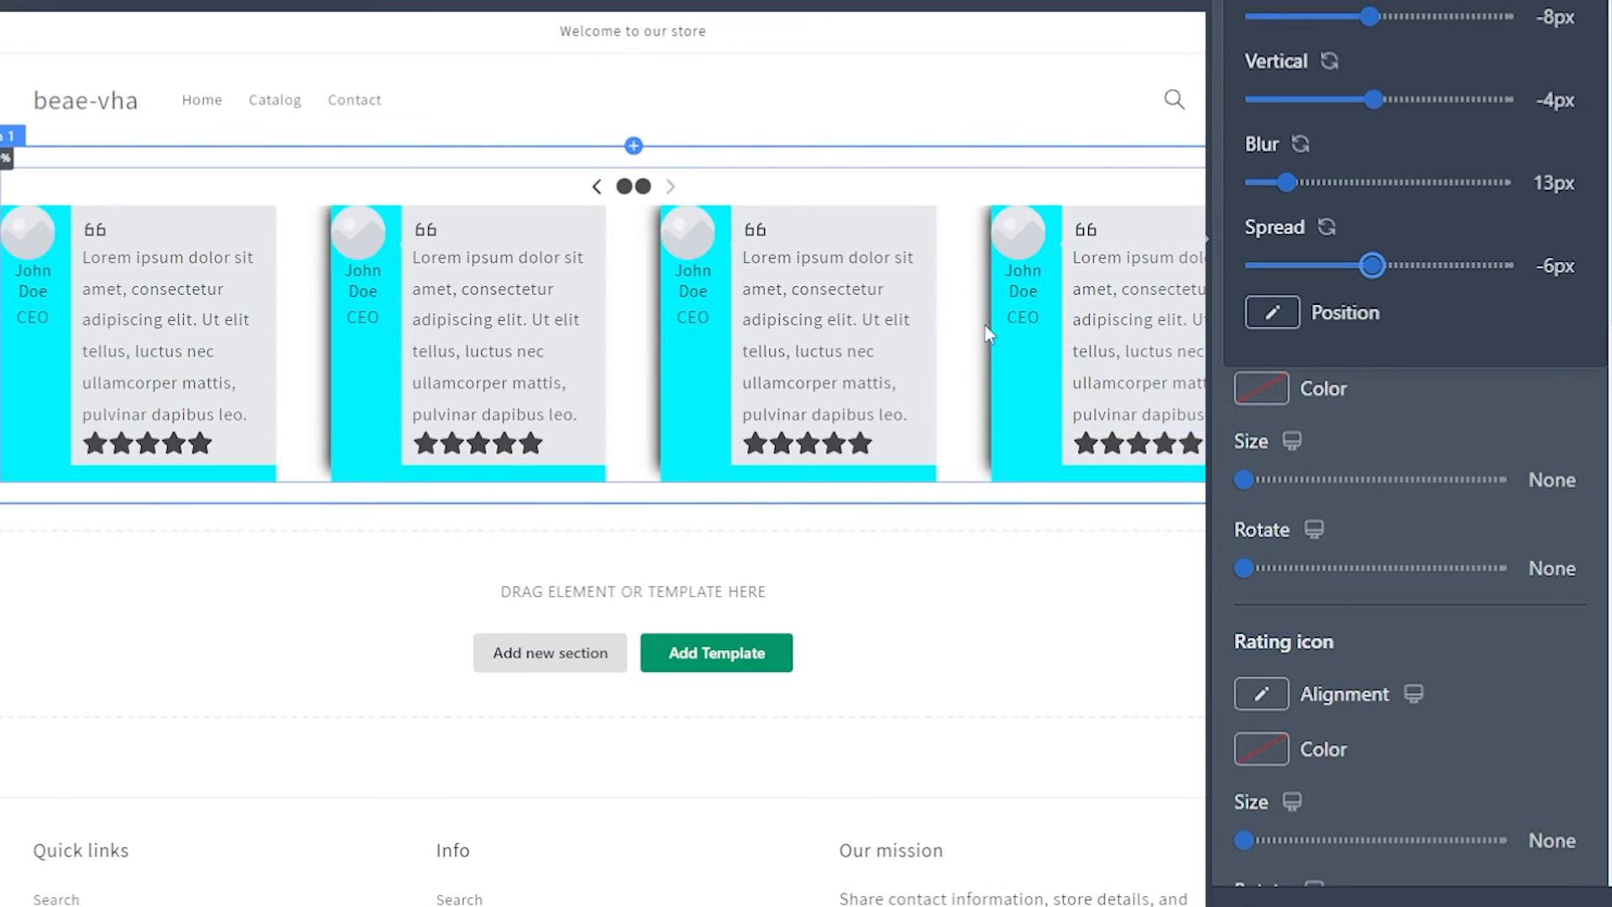
left_click(1278, 330)
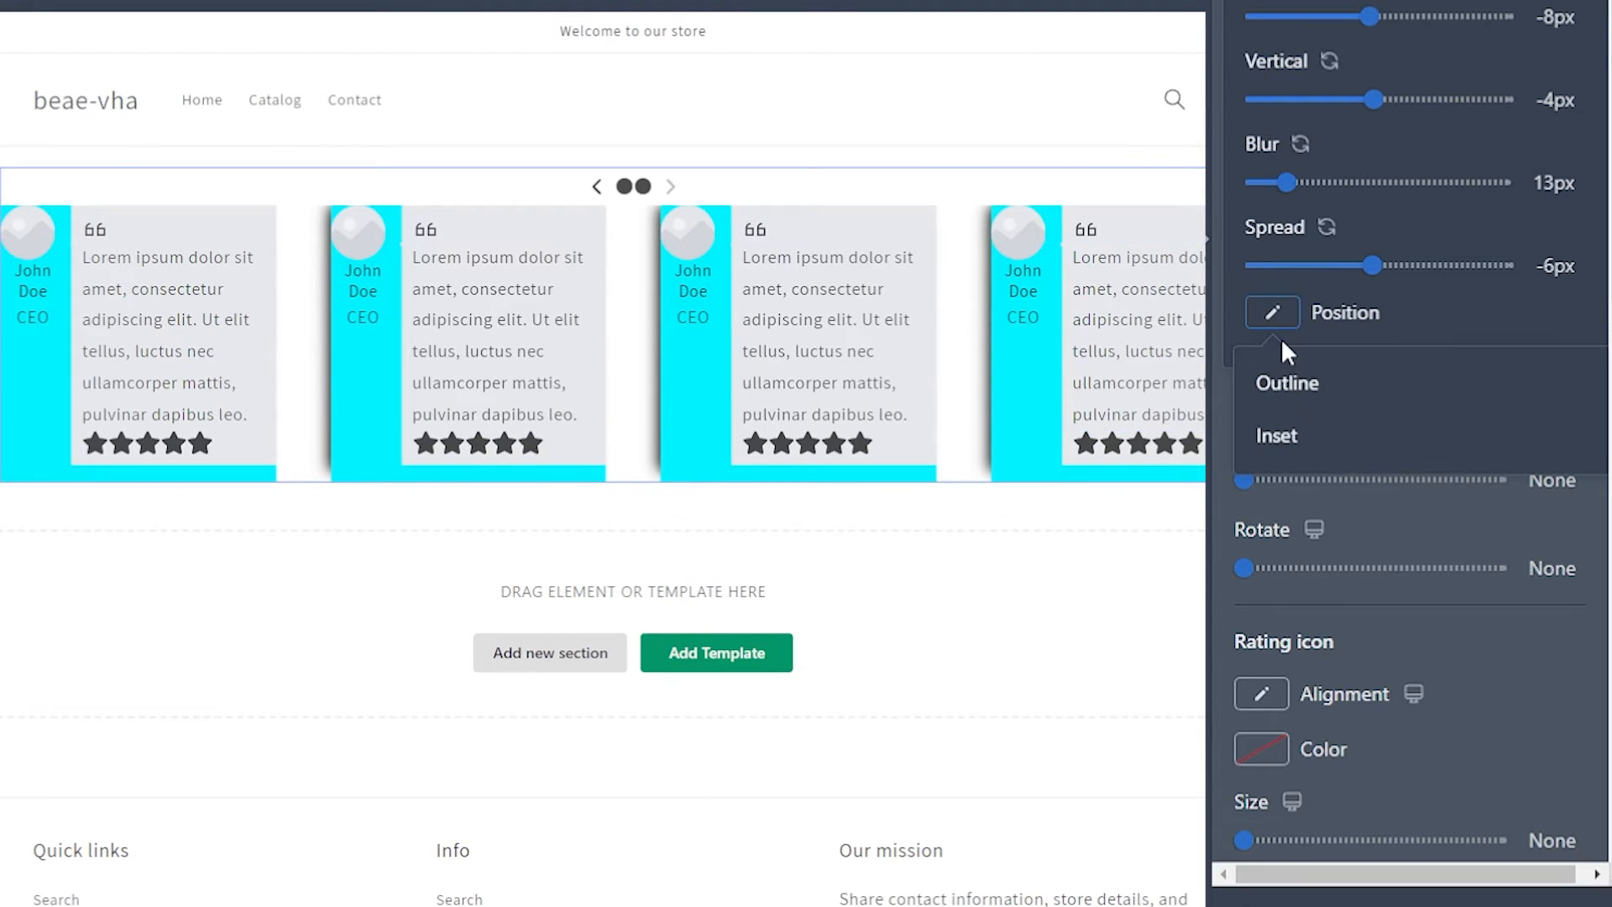
left_click(1292, 453)
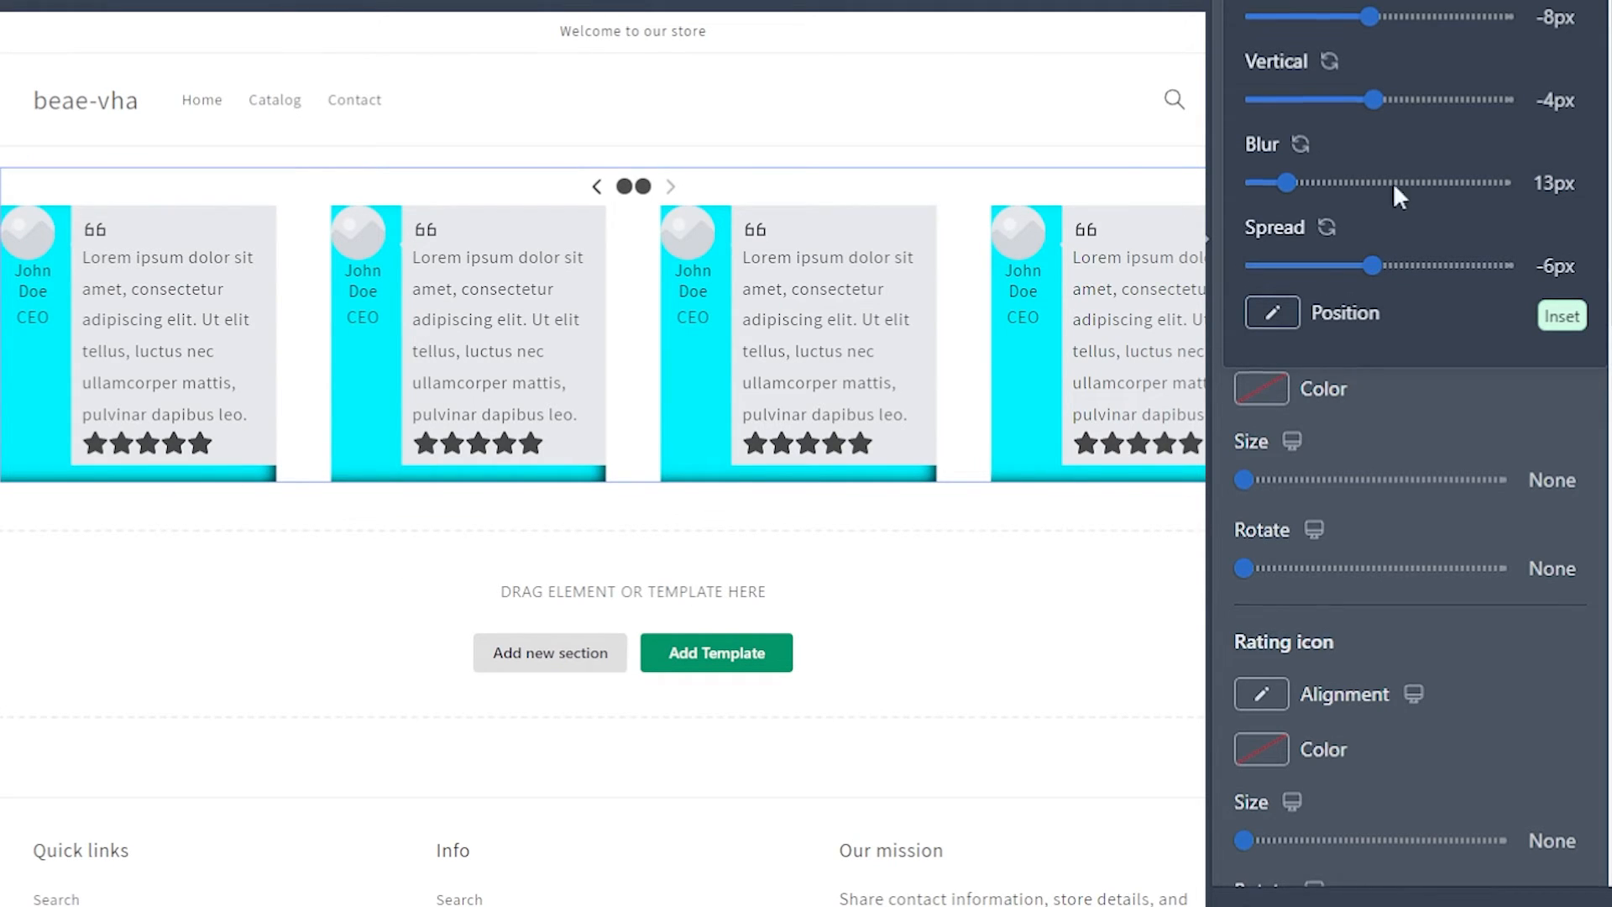
scroll(1396, 187, "up", 4)
left_click(1496, 149)
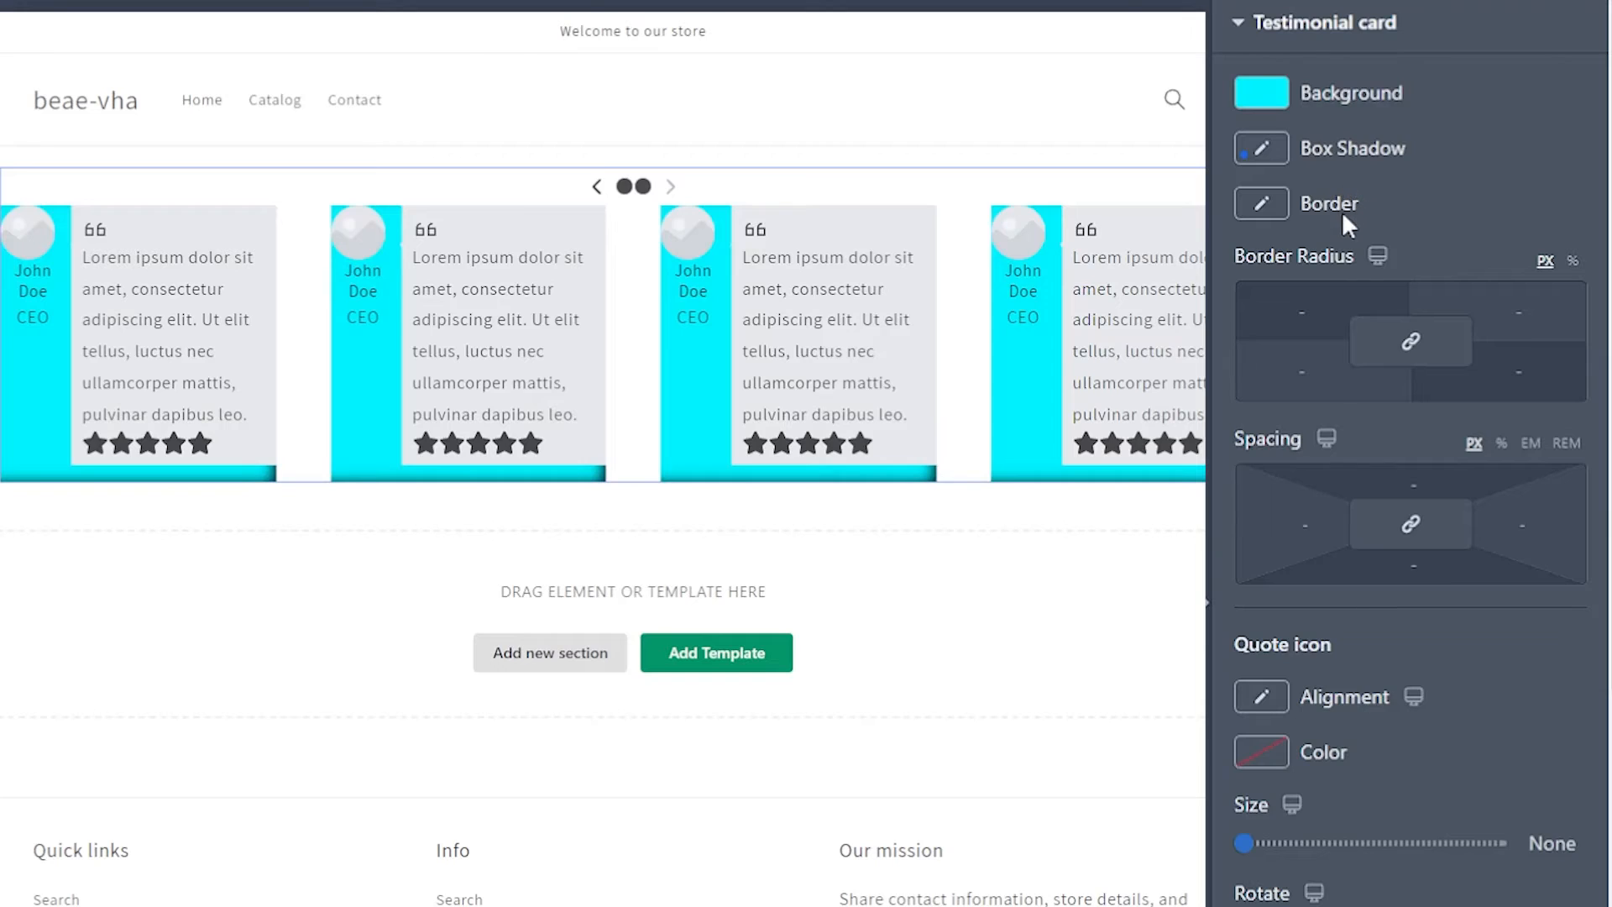
Step: Give the testimonial card a Solid border with a linked width of 9 on all sides
left_click(1261, 203)
left_click(1272, 349)
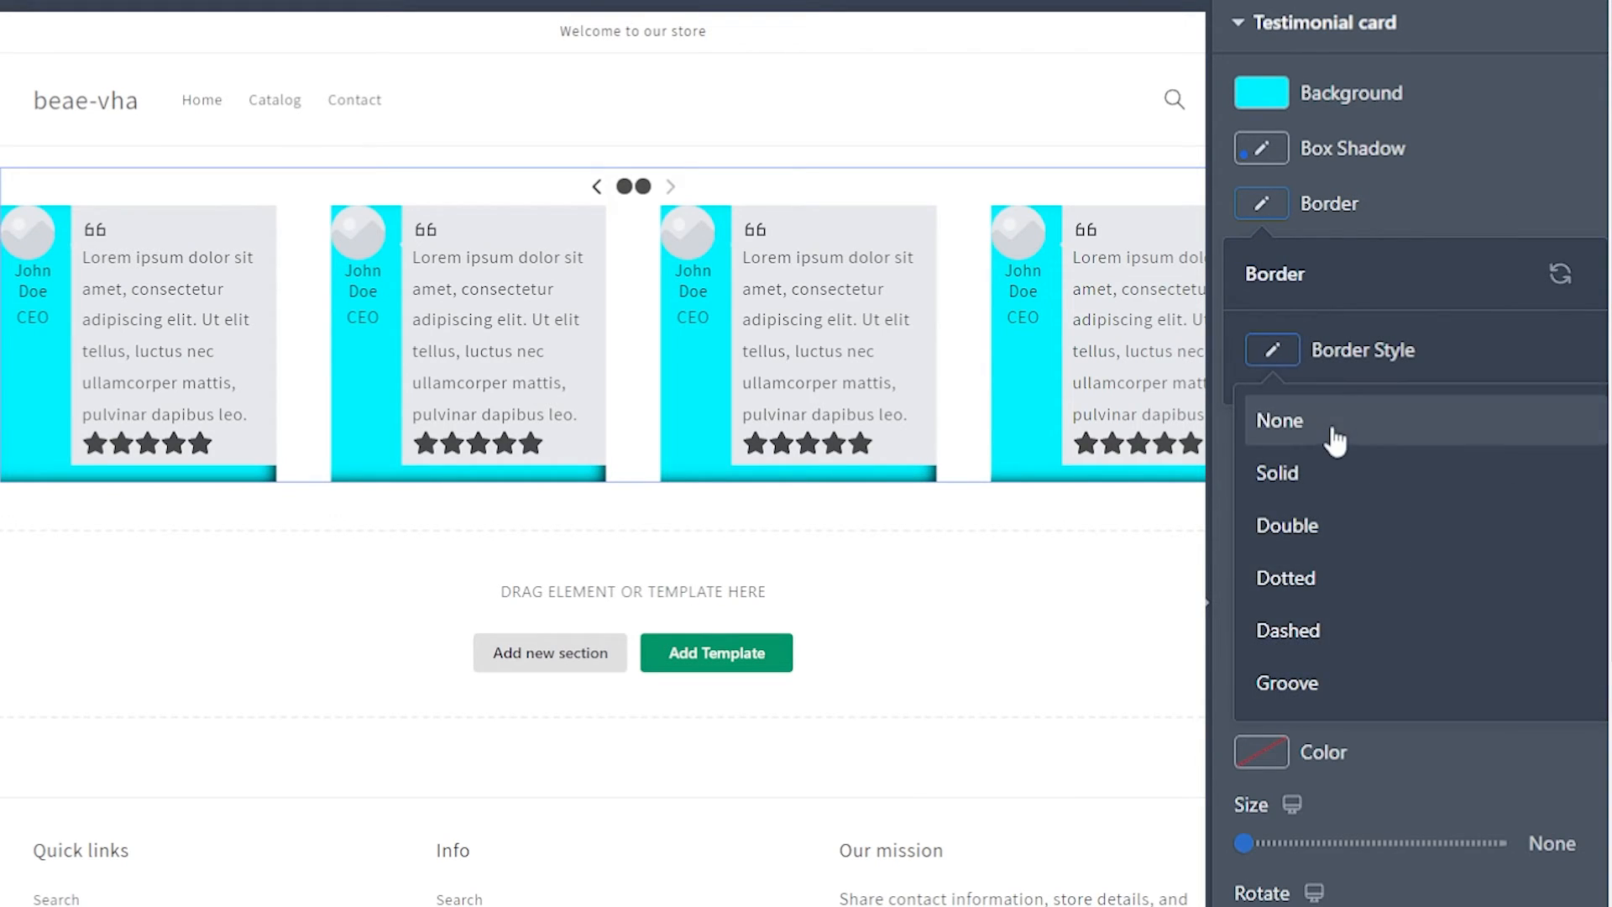
left_click(1323, 485)
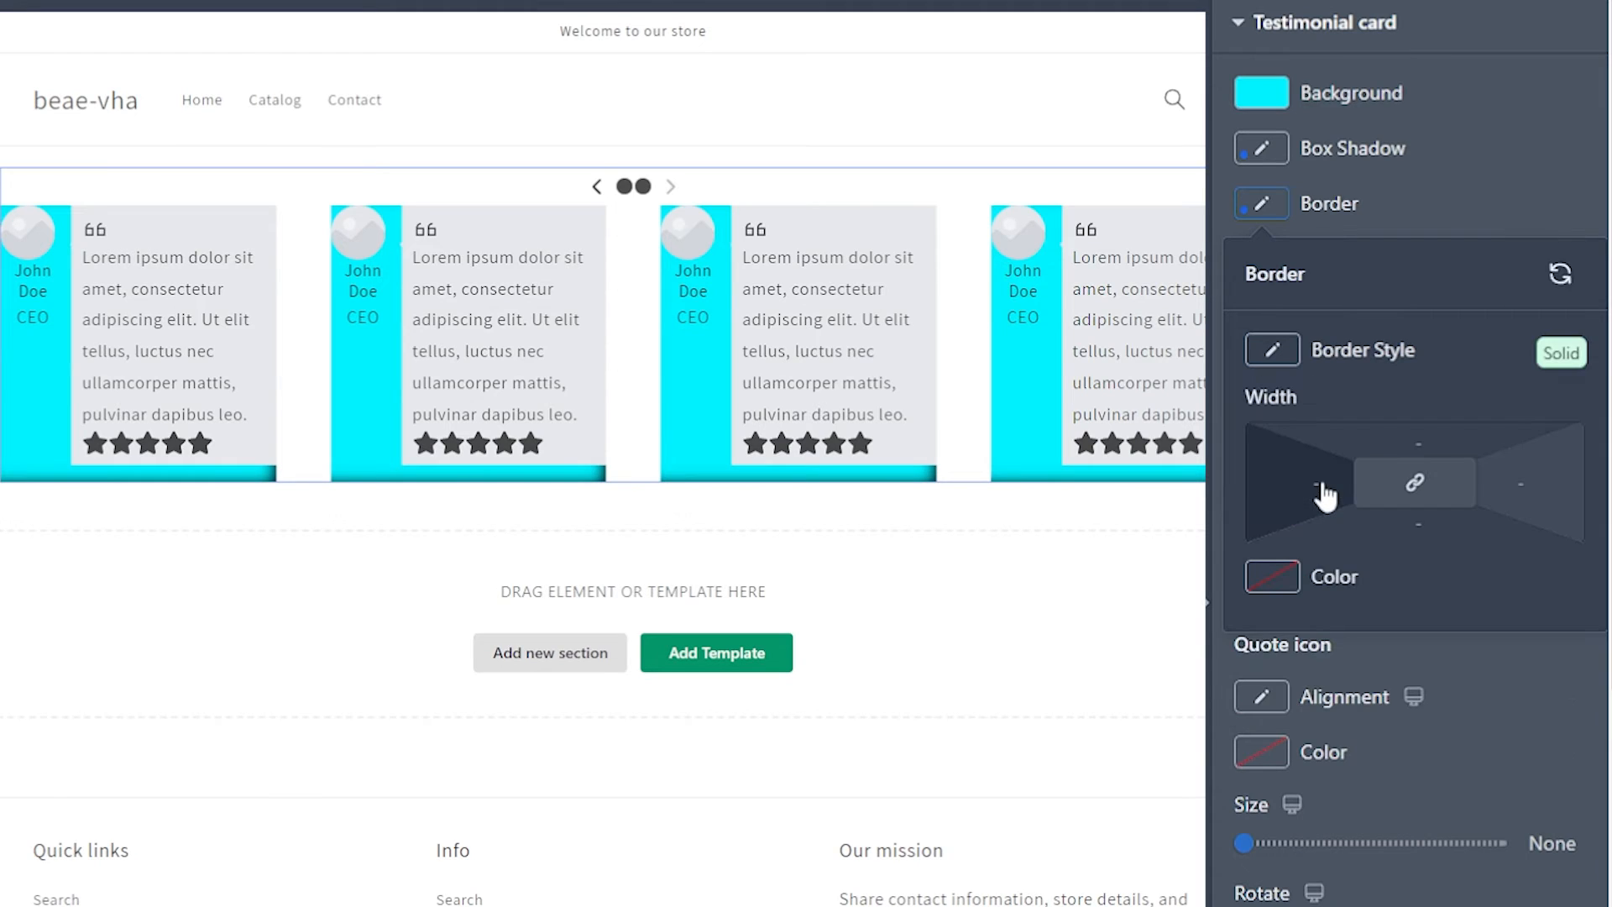
left_click_drag(1416, 483, 1431, 451)
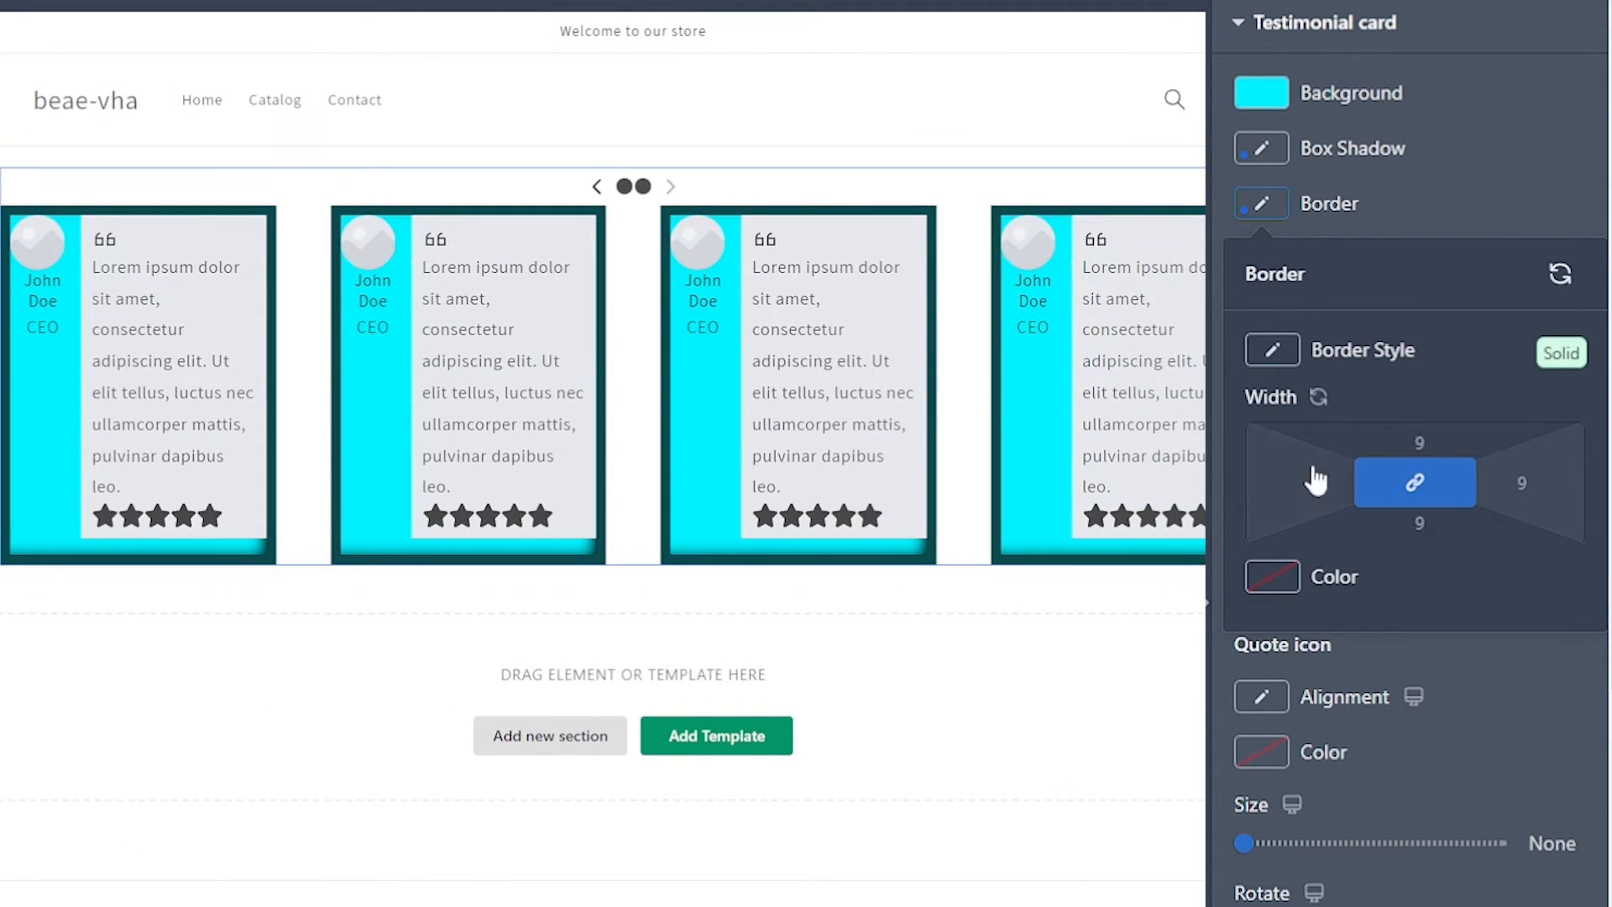
Step: Try the Dashed and Groove styles on the testimonial card's border, and set the style to Dotted
left_click(1293, 359)
left_click(1251, 682)
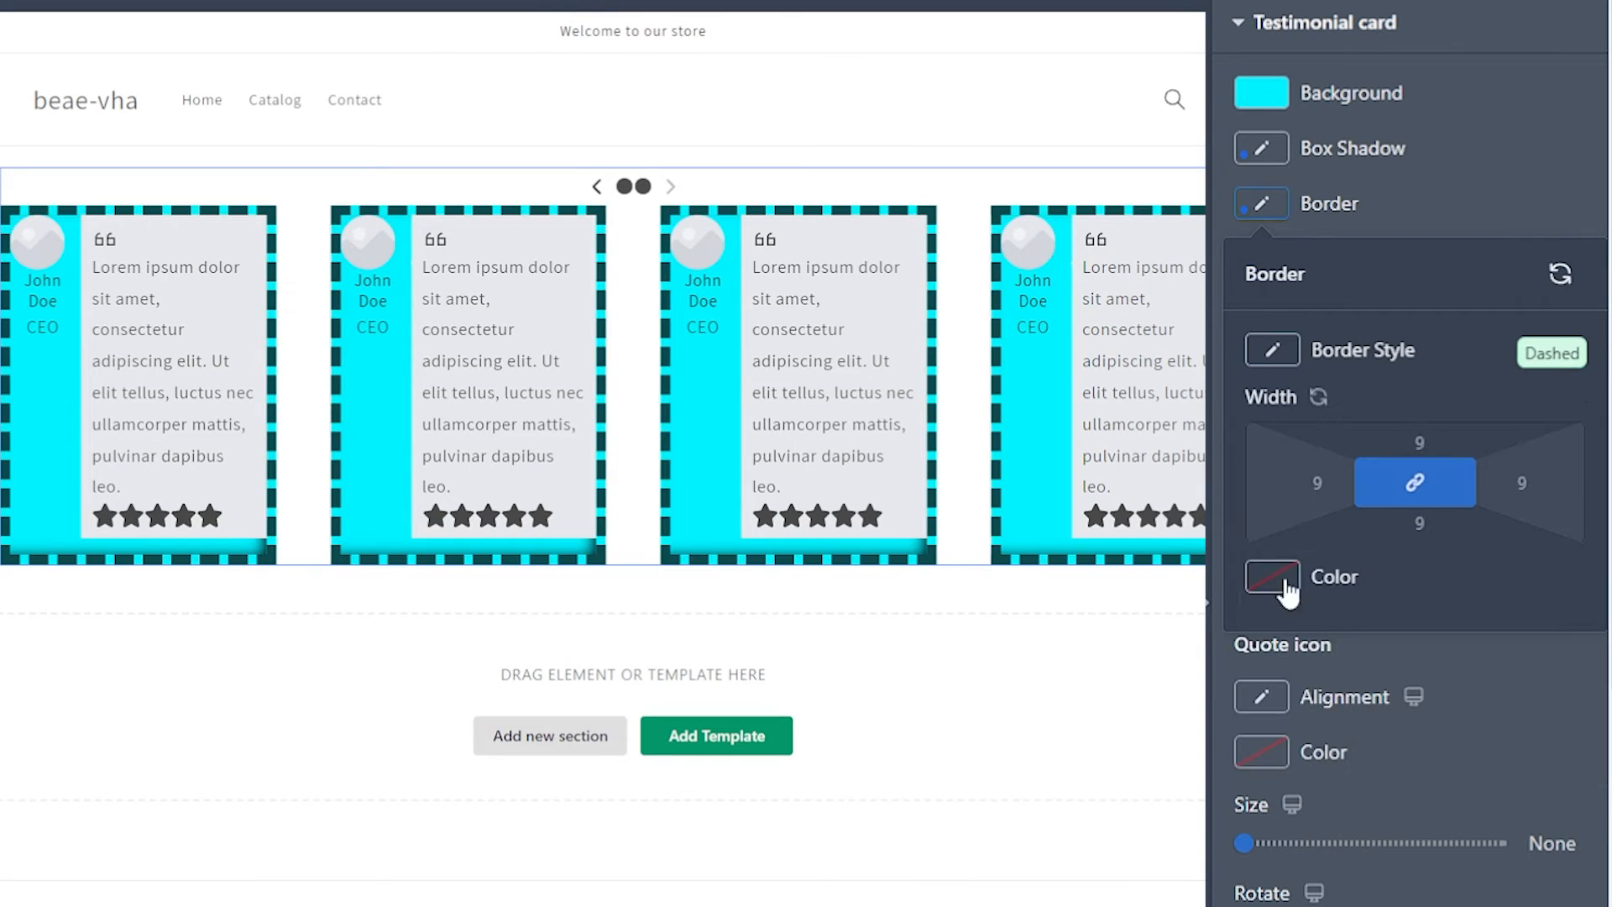
left_click(1274, 353)
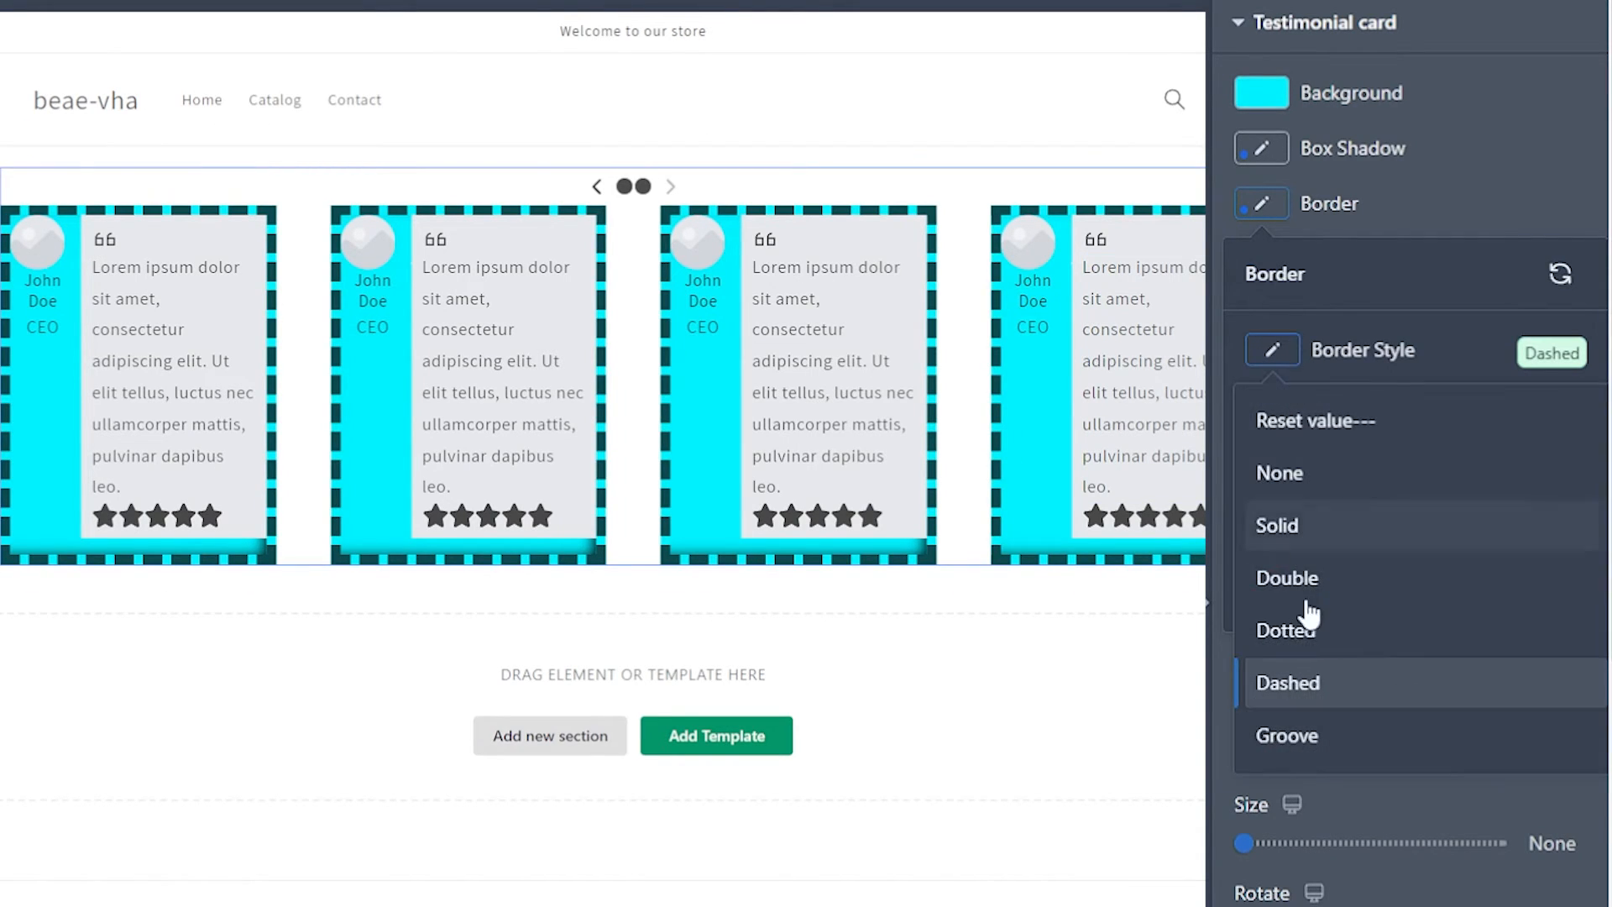
left_click(1332, 737)
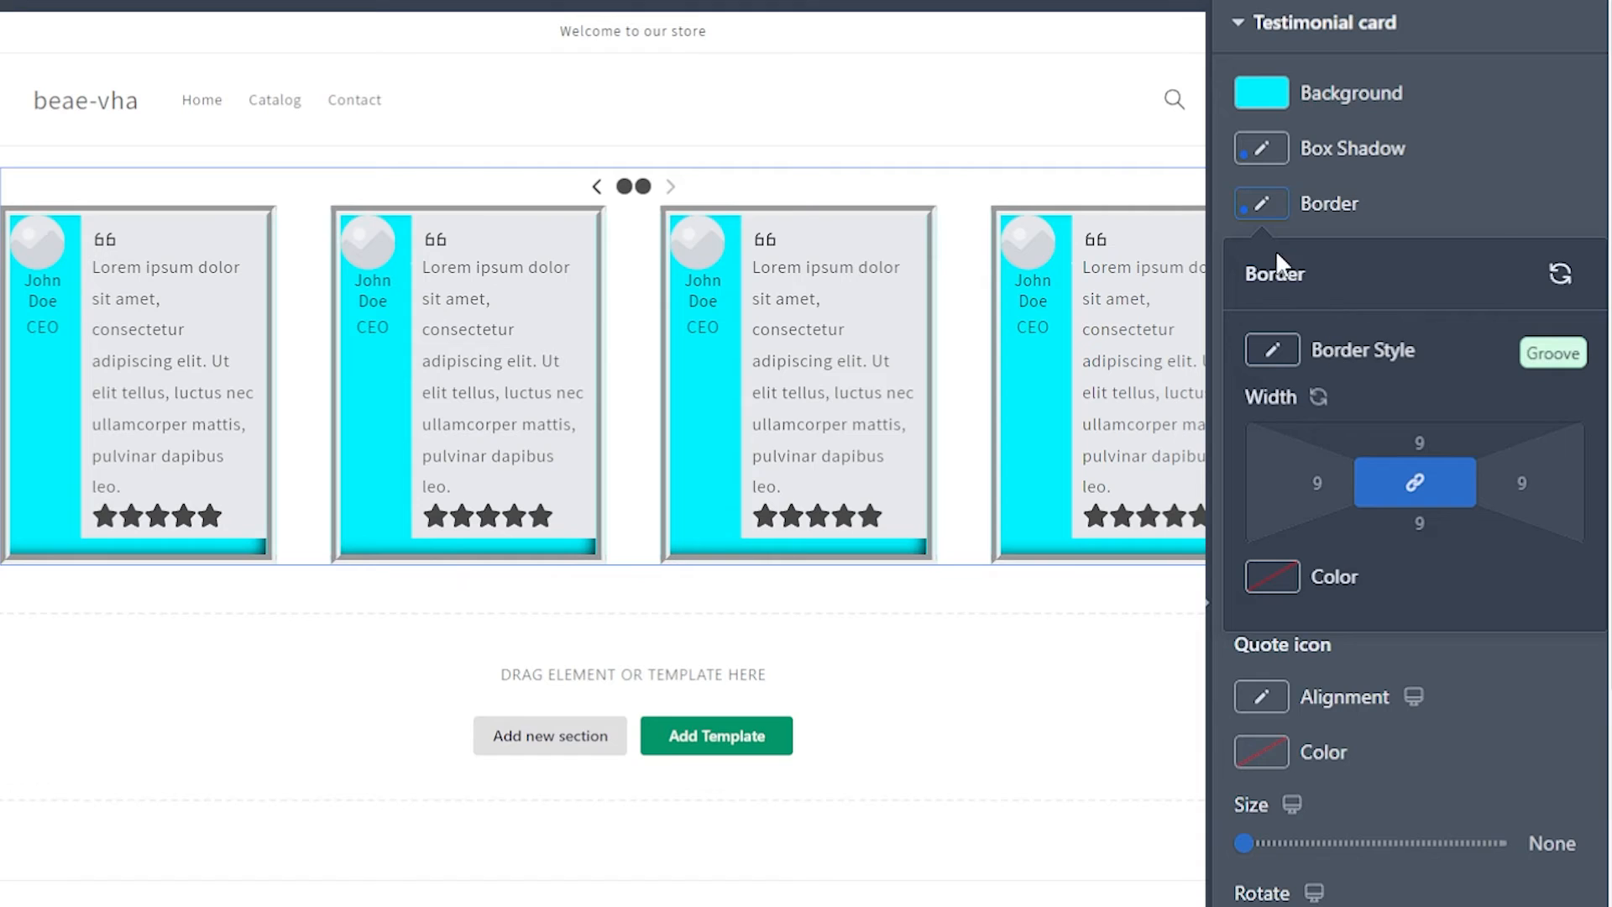
left_click(1276, 361)
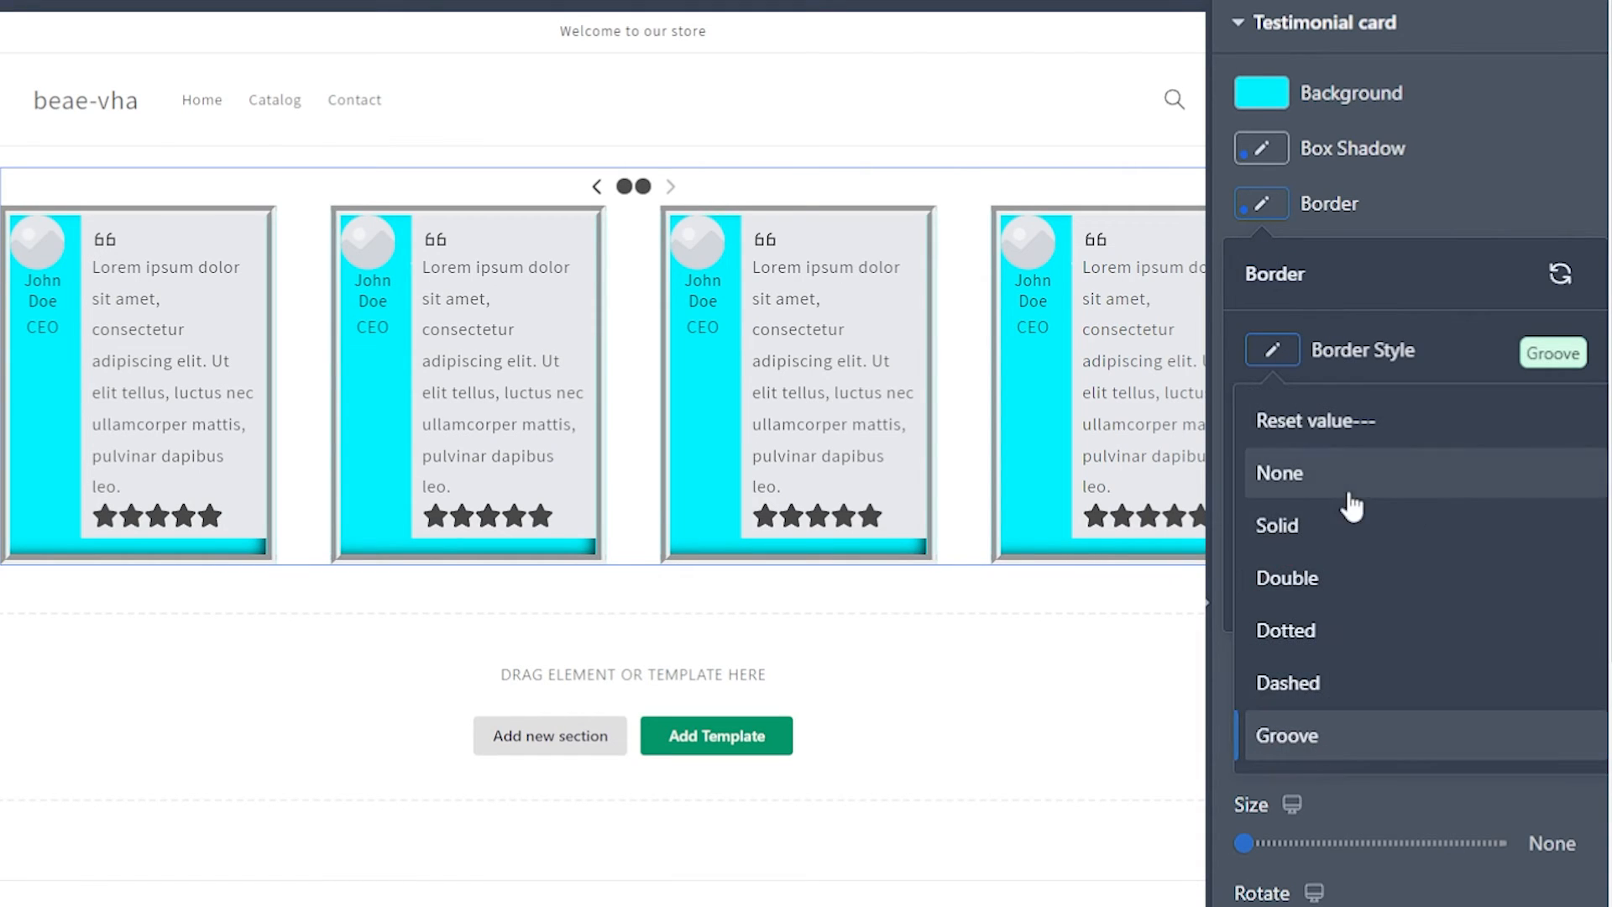
left_click(1356, 632)
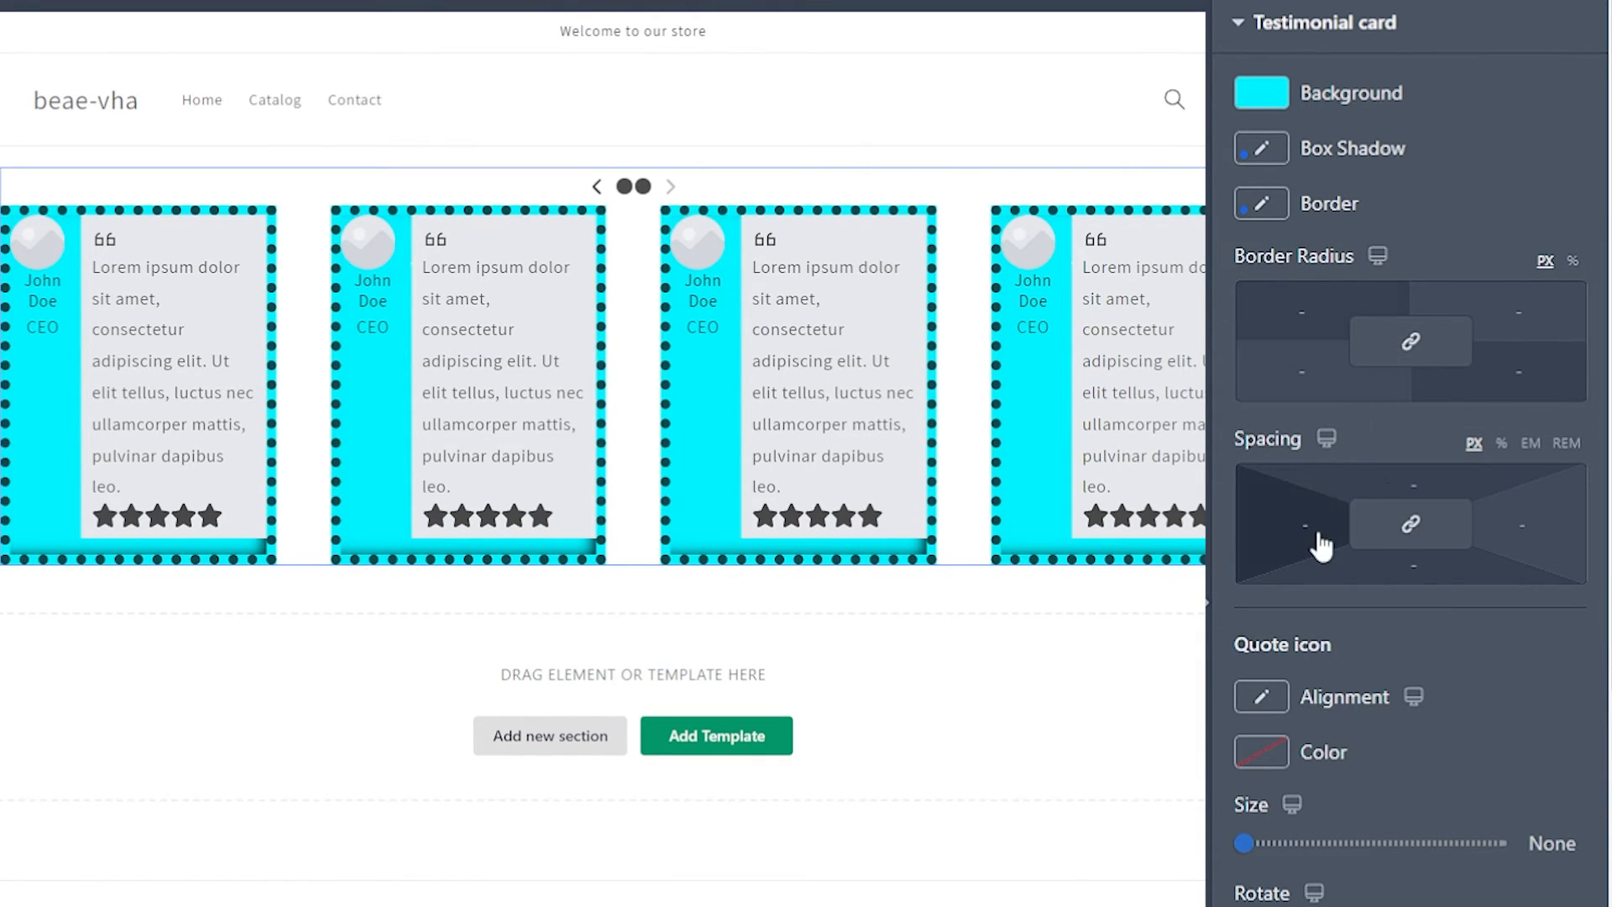
Step: Set the testimonial card's left spacing to 2 px
mouse_move(1302, 523)
left_mouse_down()
mouse_move(1324, 525)
mouse_move(1305, 526)
left_mouse_up()
scroll(1283, 470, "down", 3)
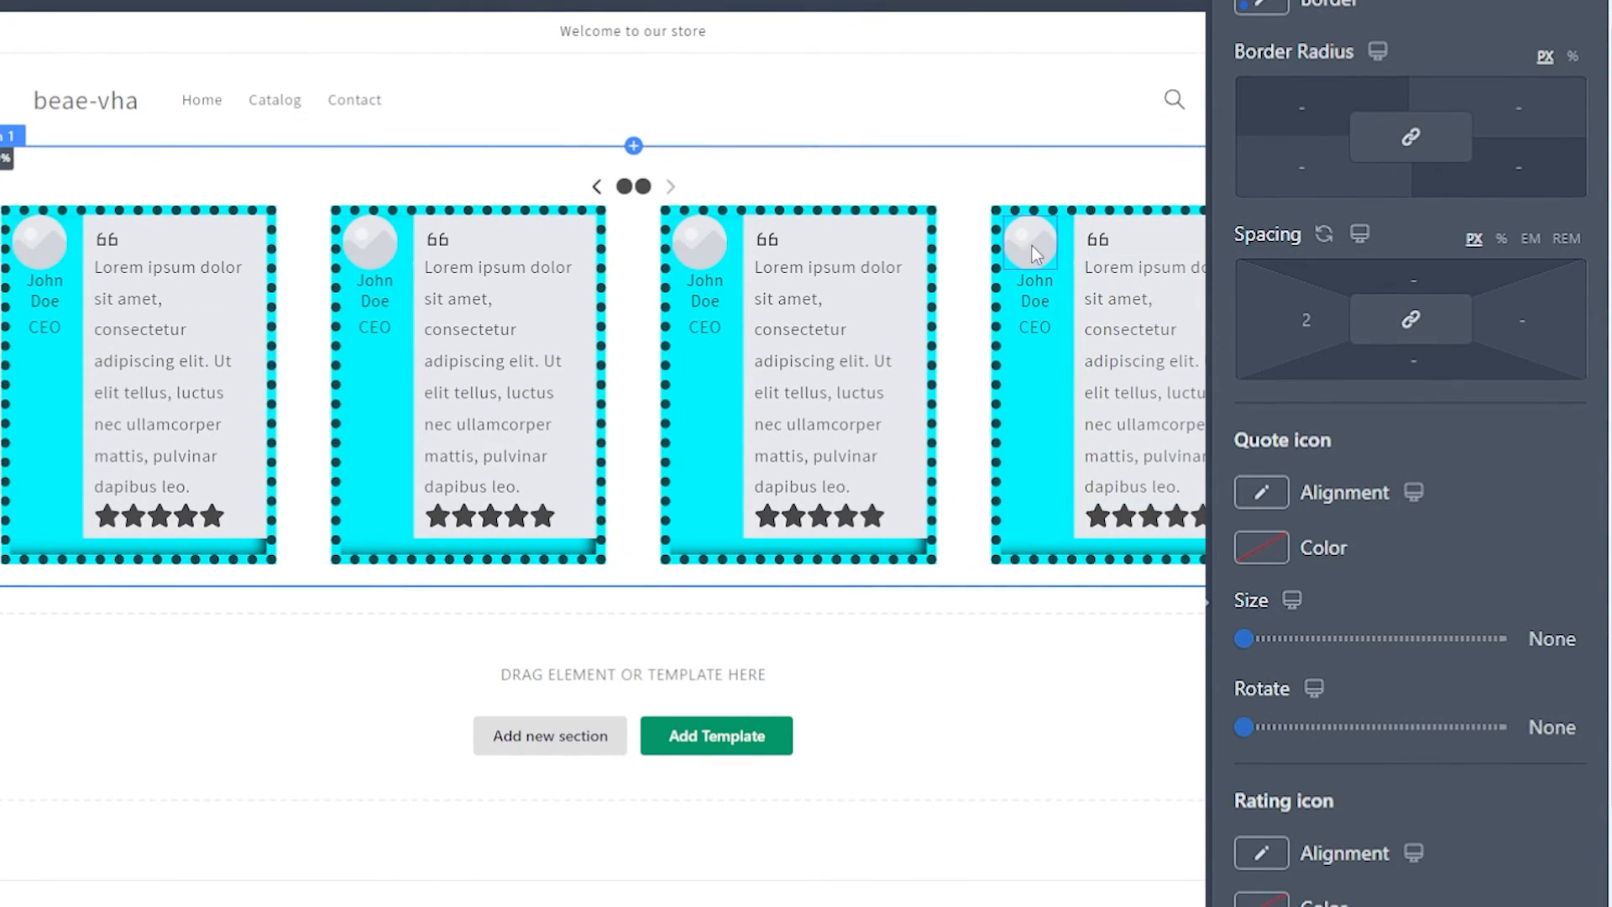
scroll(1277, 511, "down", 1)
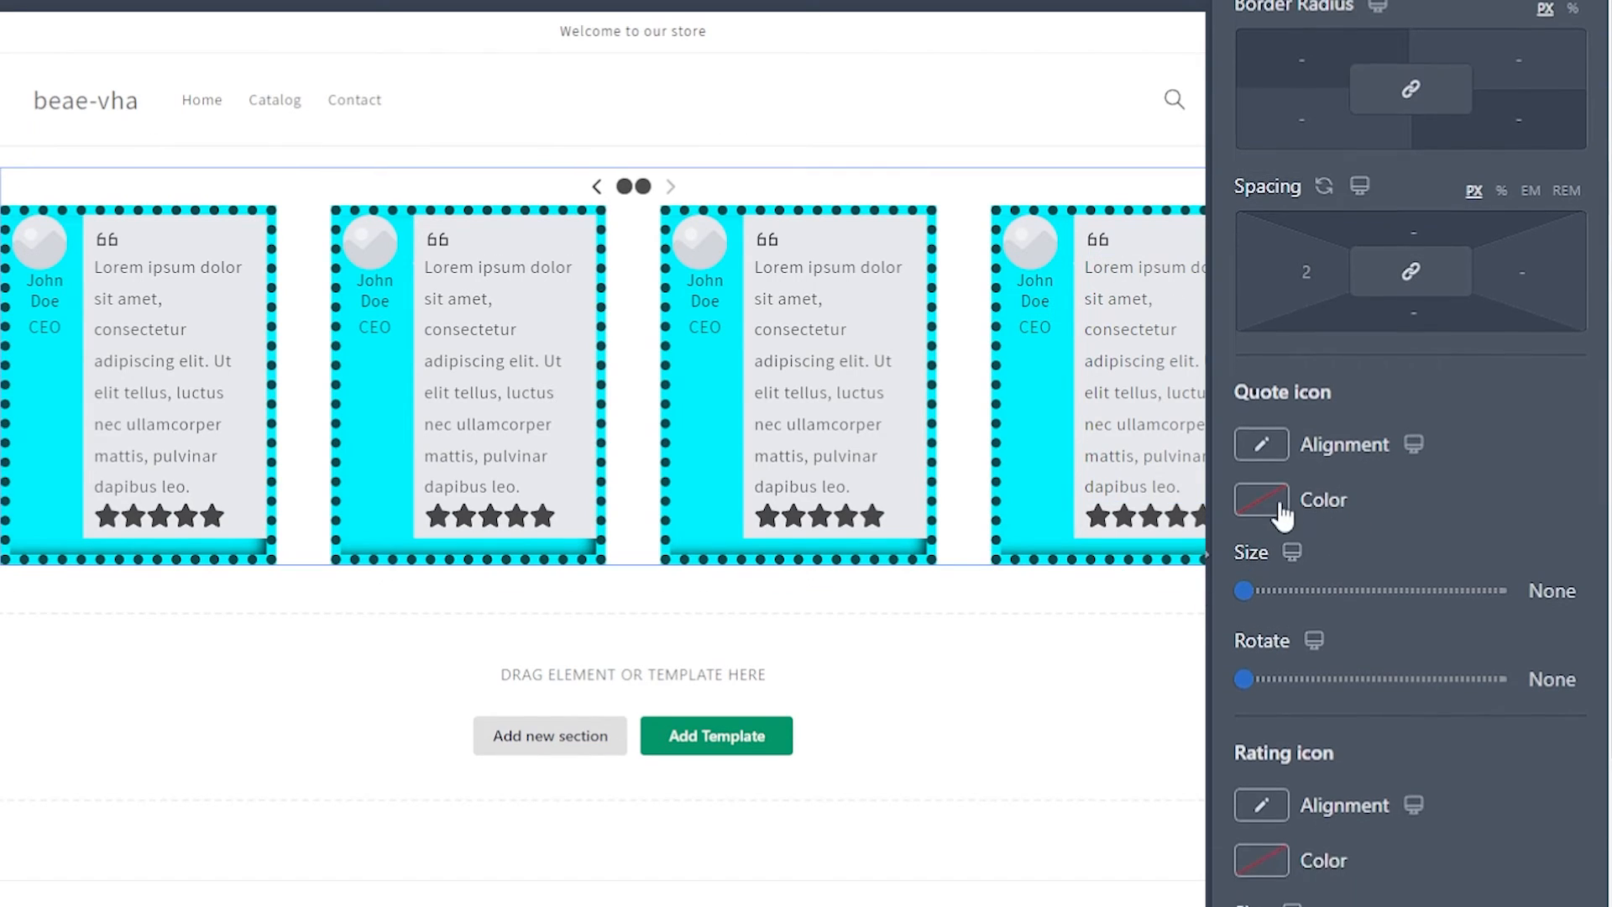
Step: Try a red color on the quote icon, and set it to blue #0533eb
left_click(1268, 504)
left_click(1482, 426)
left_click(1489, 402)
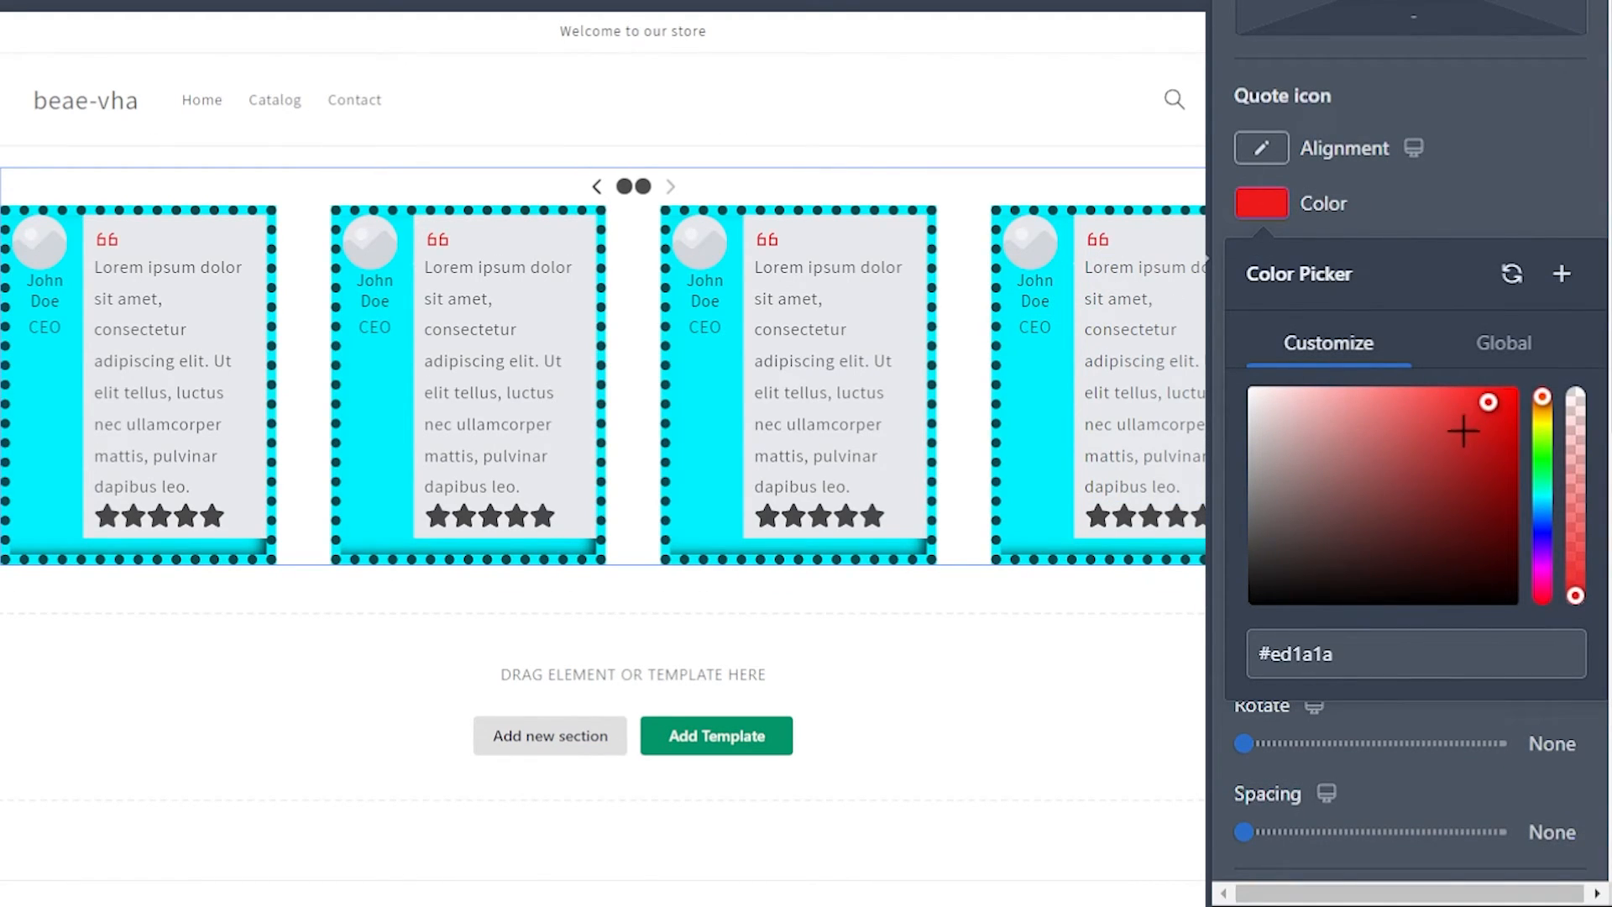
left_click(1497, 501)
left_click(1542, 543)
left_click(1542, 523)
left_click(1512, 403)
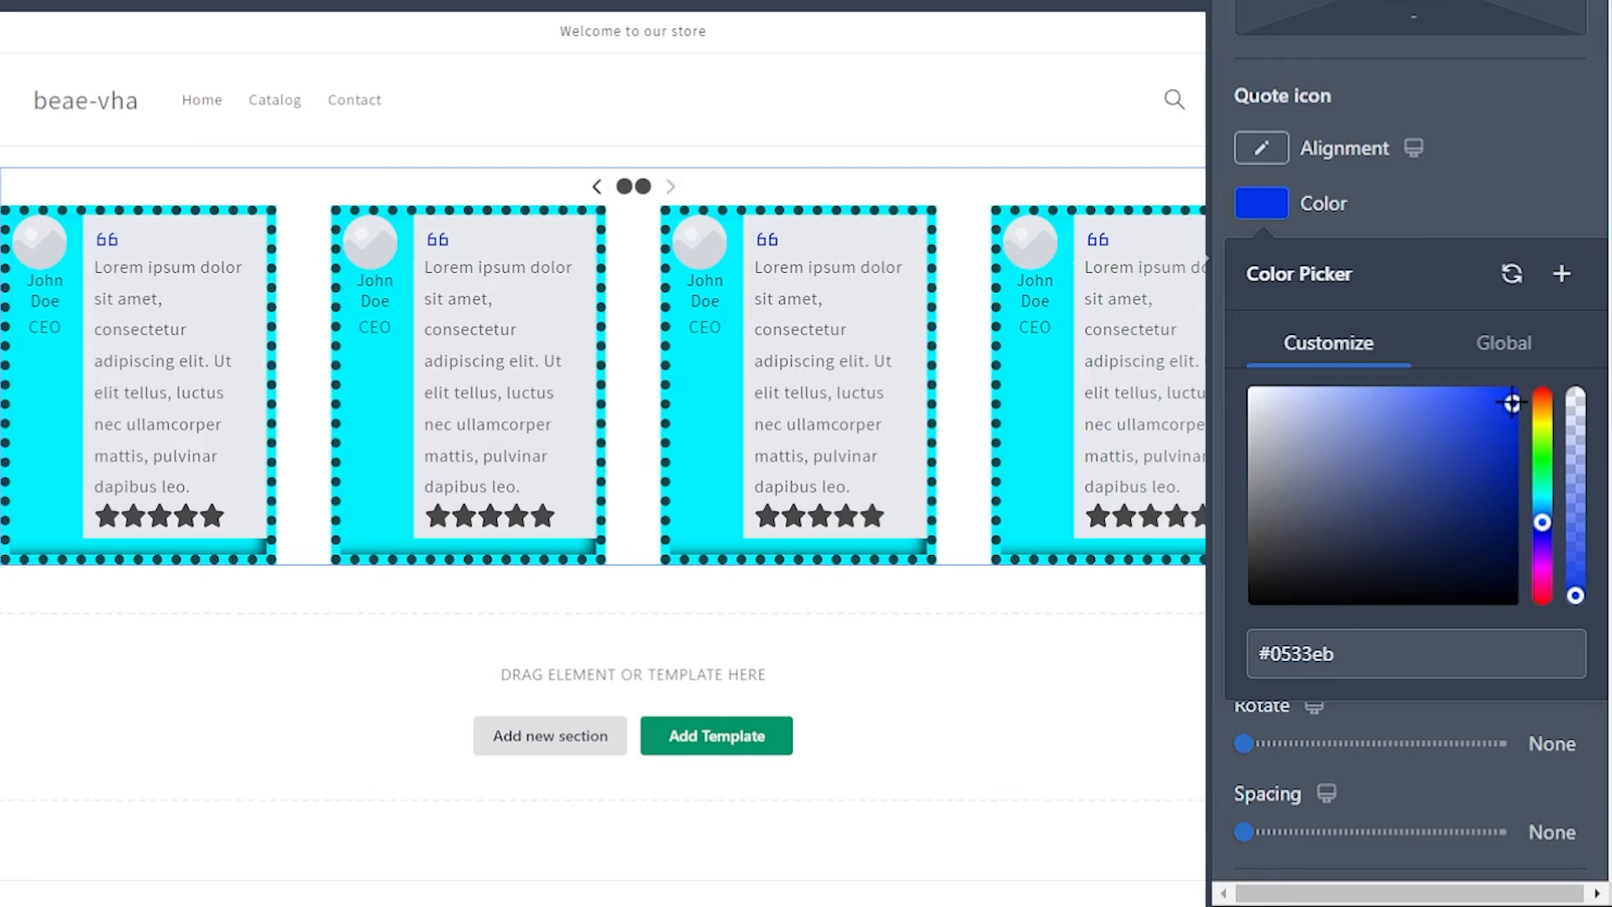
left_click(1511, 145)
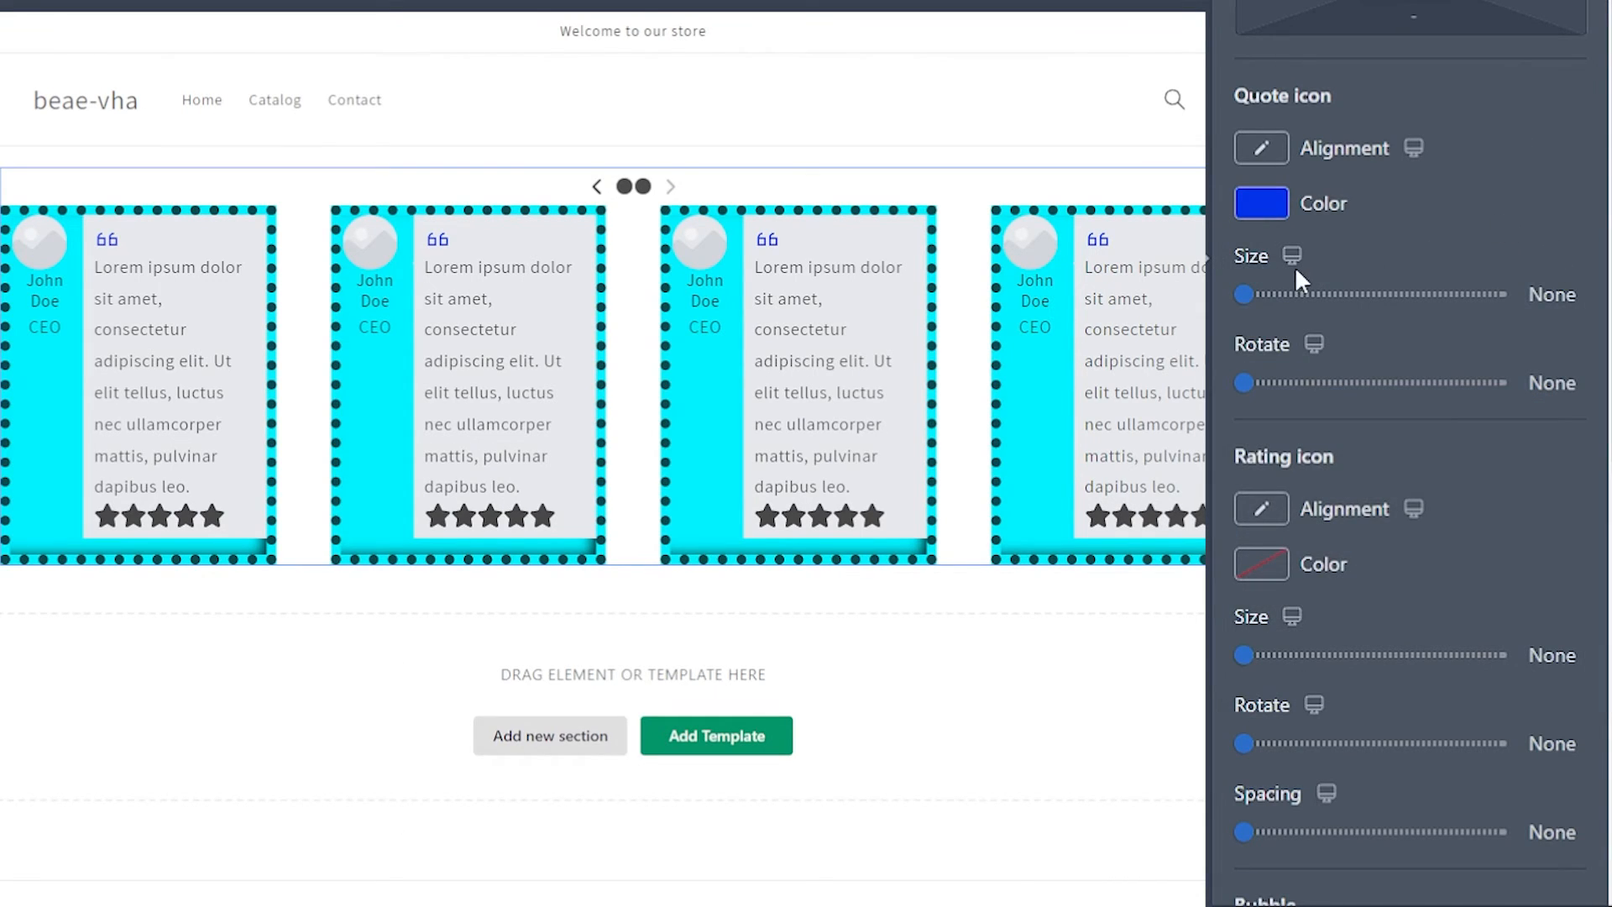
Step: Set the quote icon's size to 32px and its rotation to 0
left_click_drag(1249, 292, 1271, 293)
mouse_move(1259, 384)
left_mouse_down()
mouse_move(1275, 383)
mouse_move(1242, 383)
left_mouse_up()
Step: Give the testimonial bubble a semi-transparent red background of rgba(255, 0, 0, 0.22)
scroll(1432, 76, "down", 5)
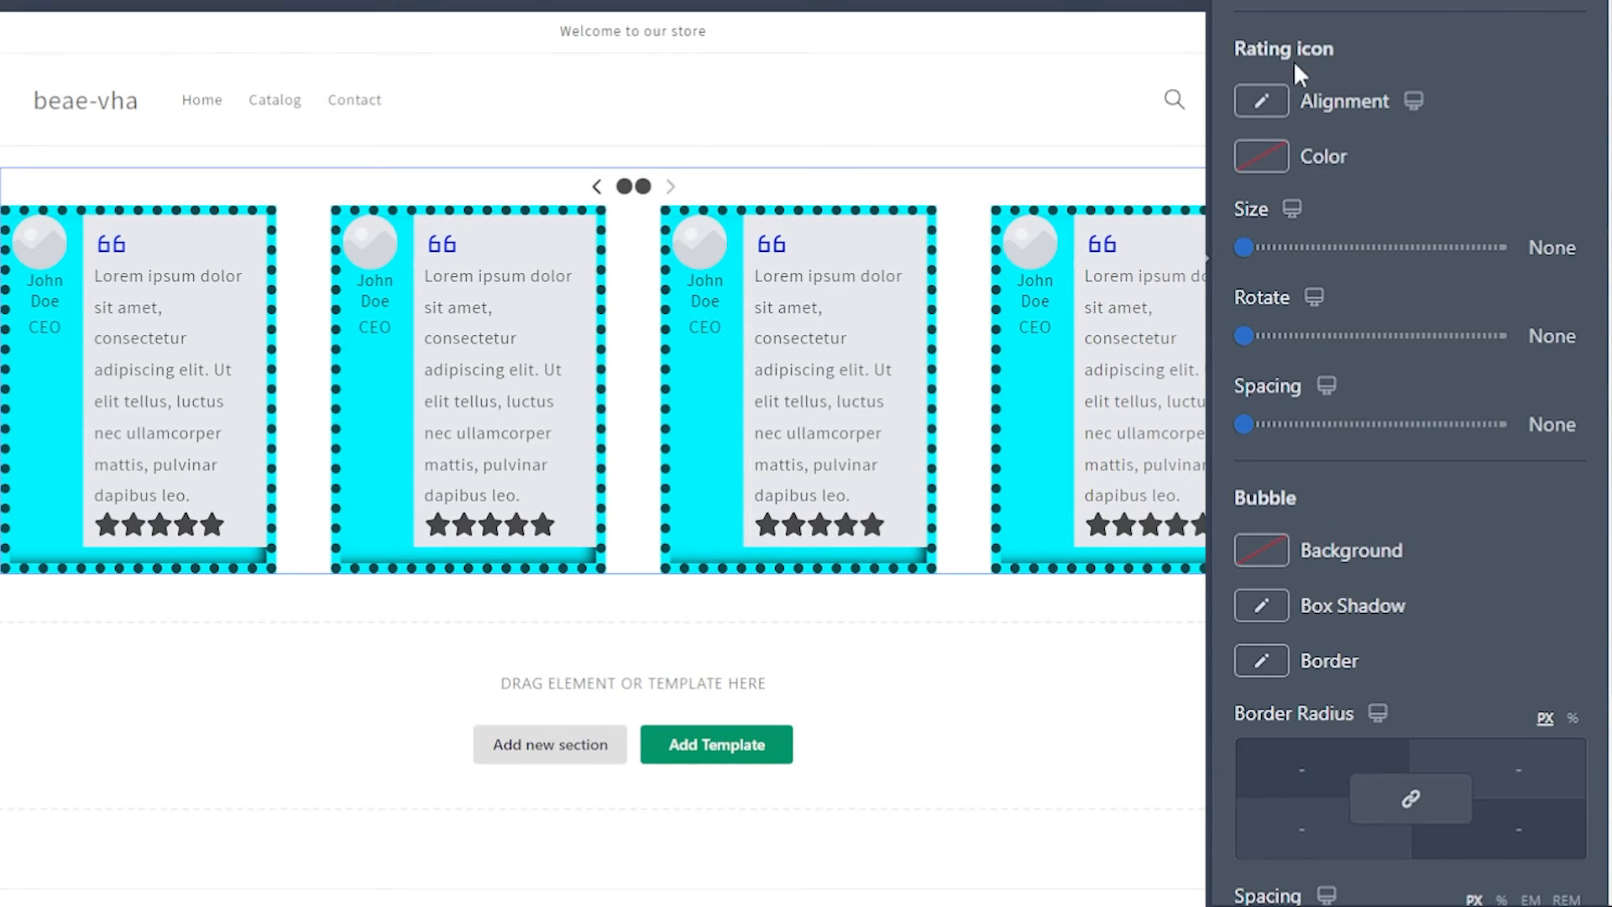
scroll(1342, 250, "up", 2)
scroll(1340, 118, "down", 2)
scroll(1350, 148, "down", 4)
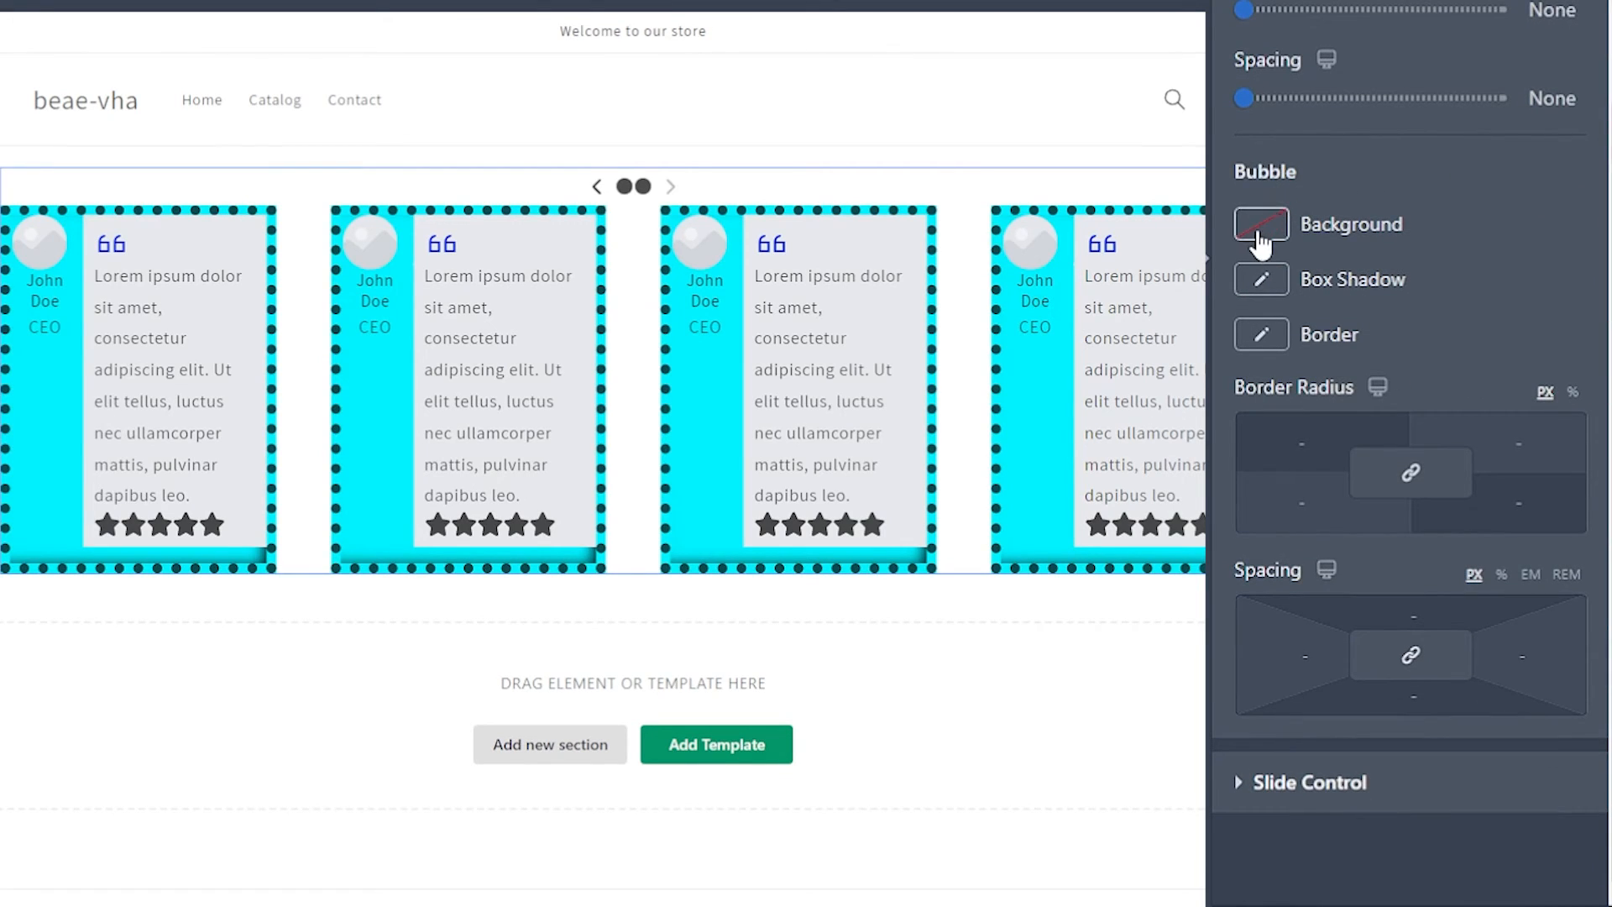
left_click(1262, 226)
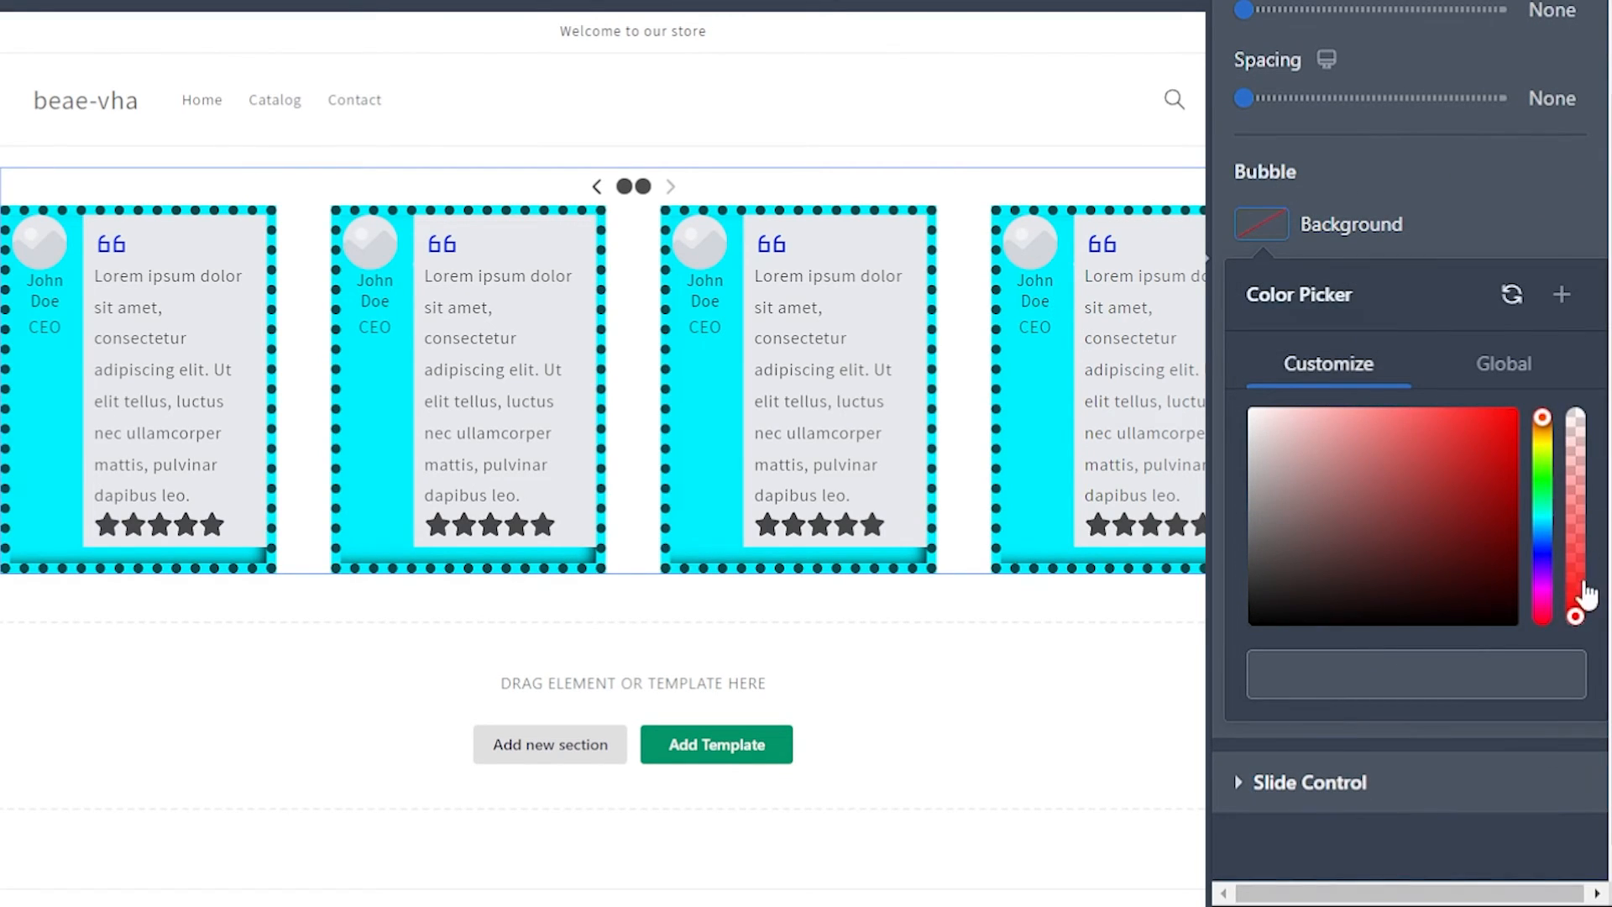
left_click_drag(1584, 588, 1586, 461)
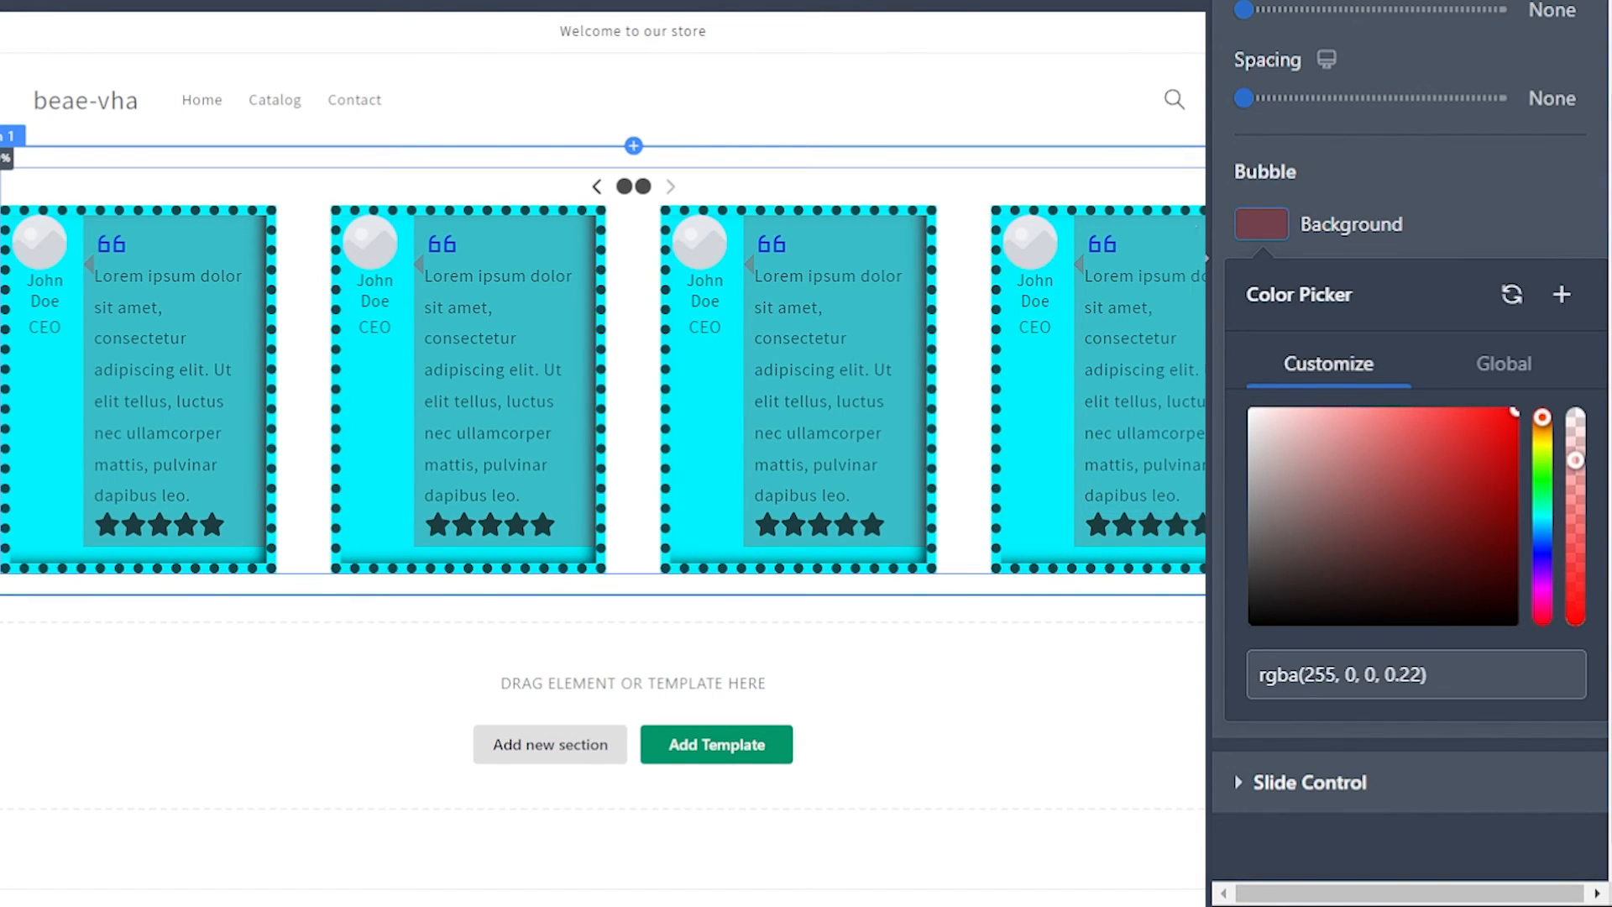
left_click(1545, 239)
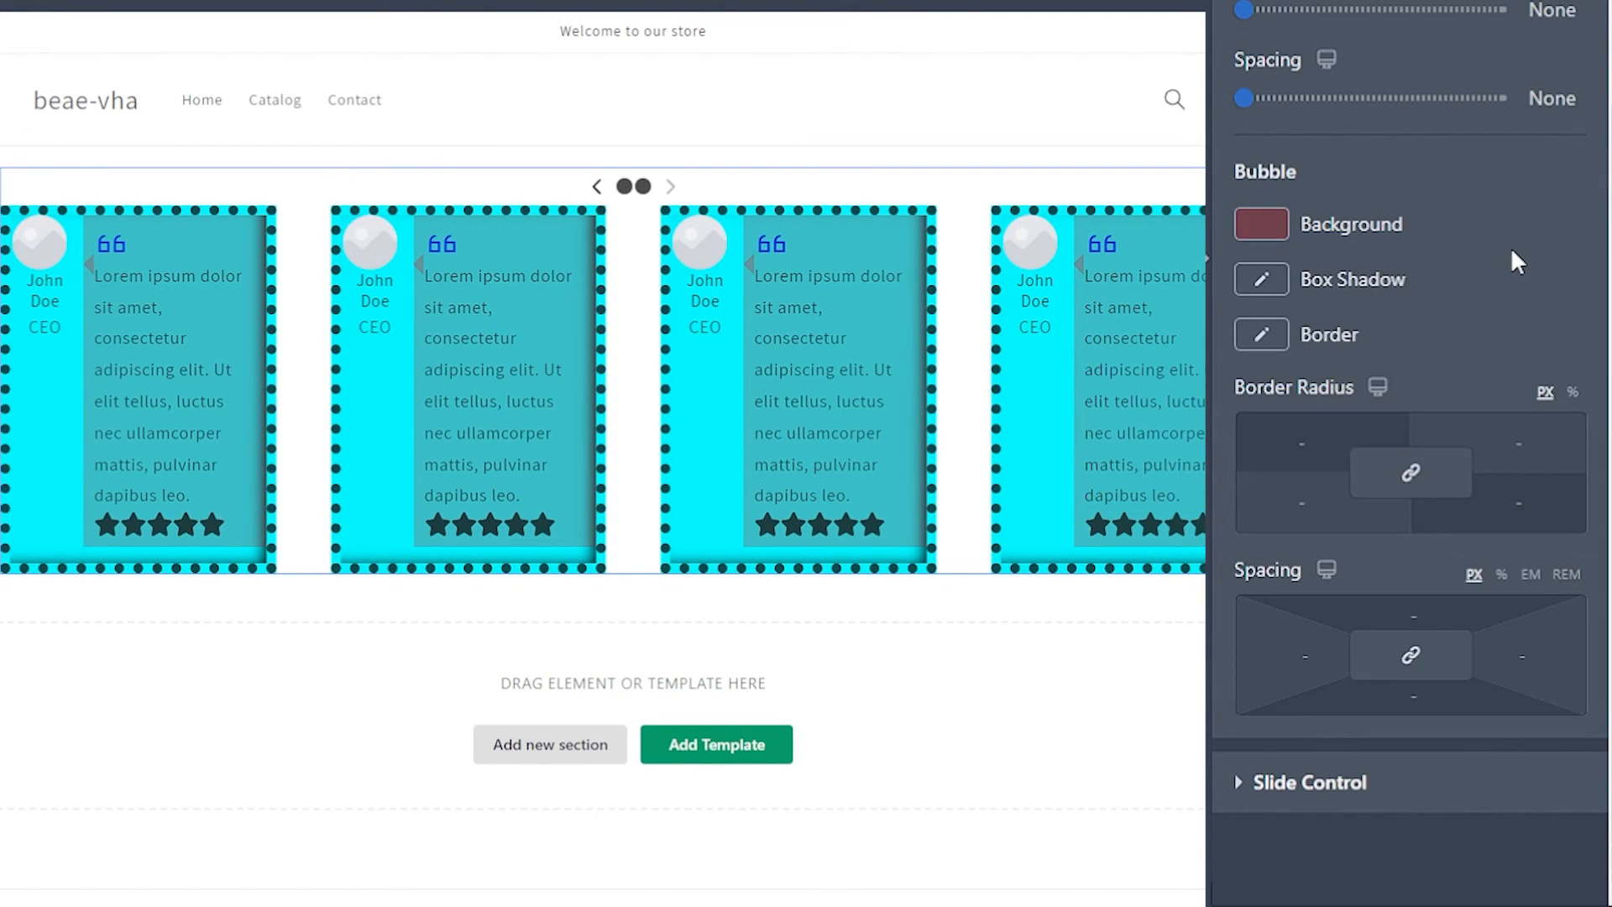
Step: Look at the bubble's box shadow settings and close them without changing anything
left_click(1261, 290)
left_click(1543, 235)
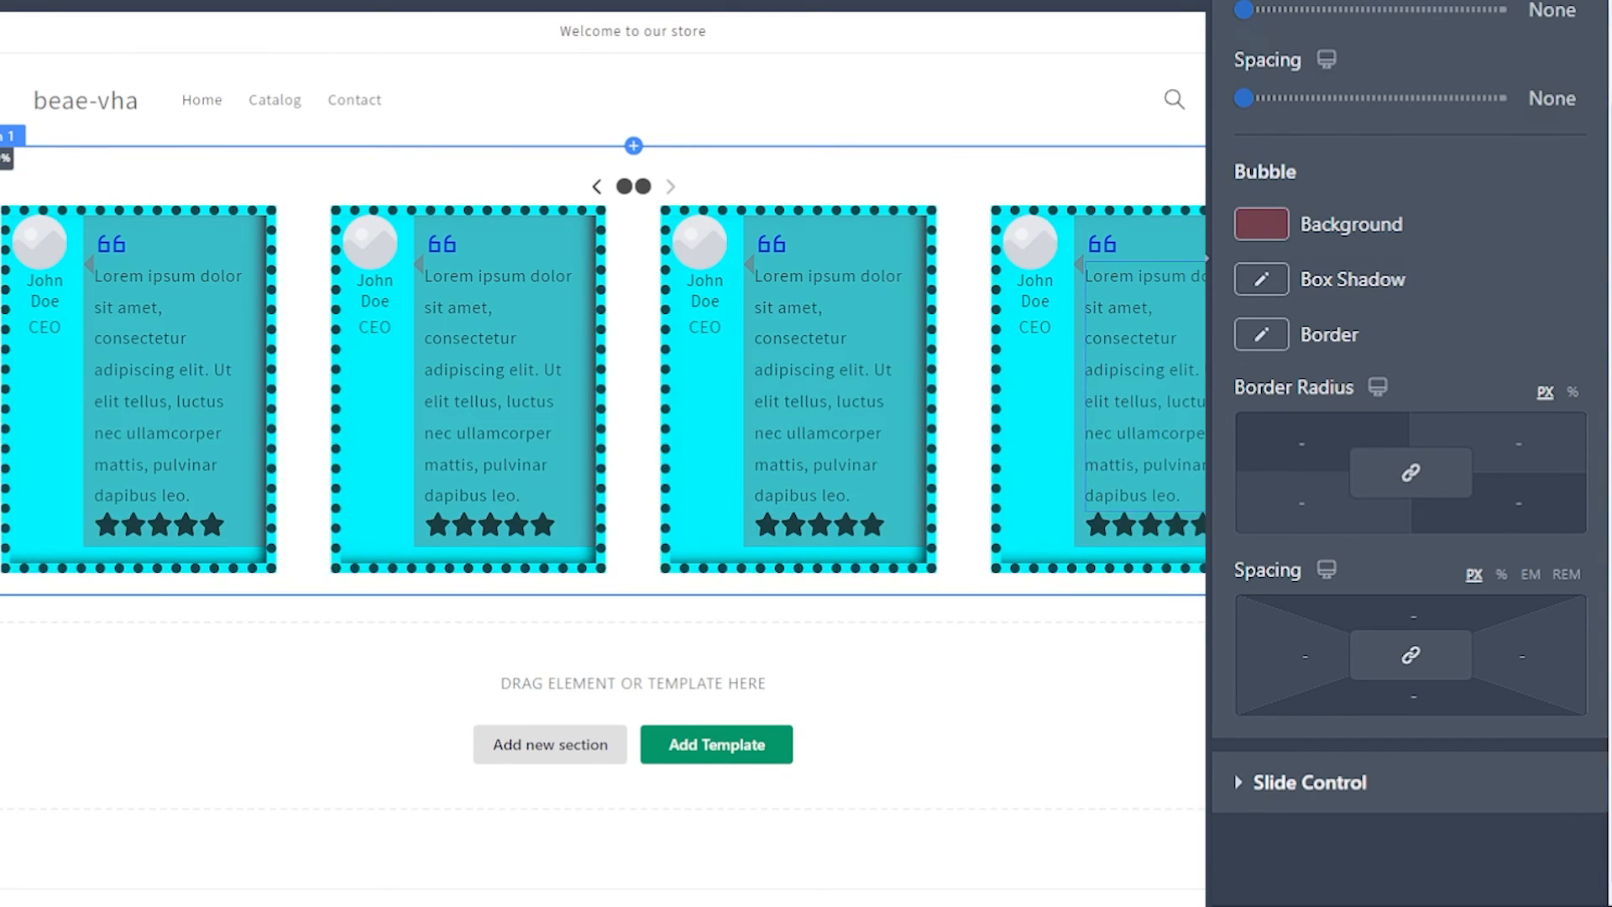
scroll(1411, 470, "down", 5)
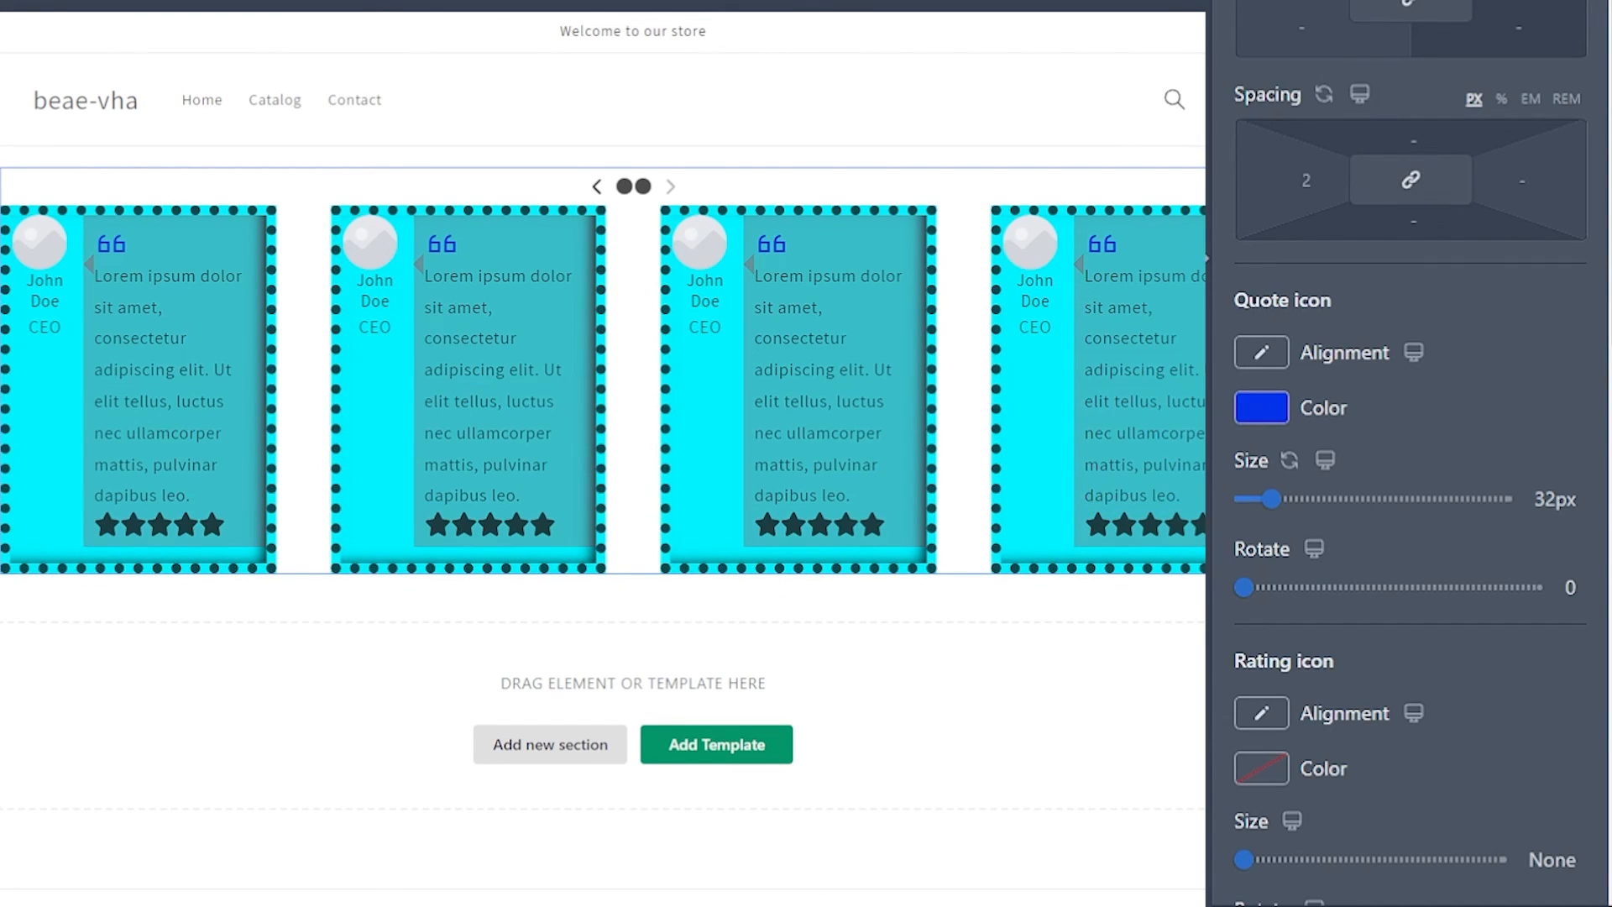